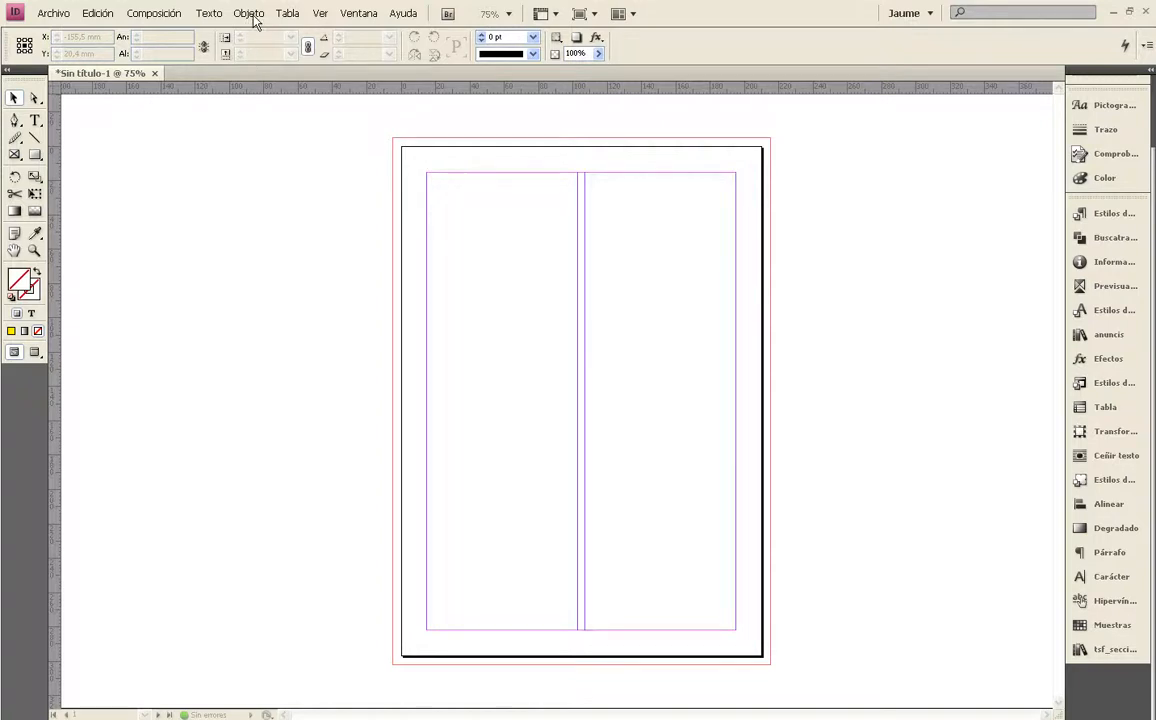
{"action": "left_click", "coordinate": [249, 13]}
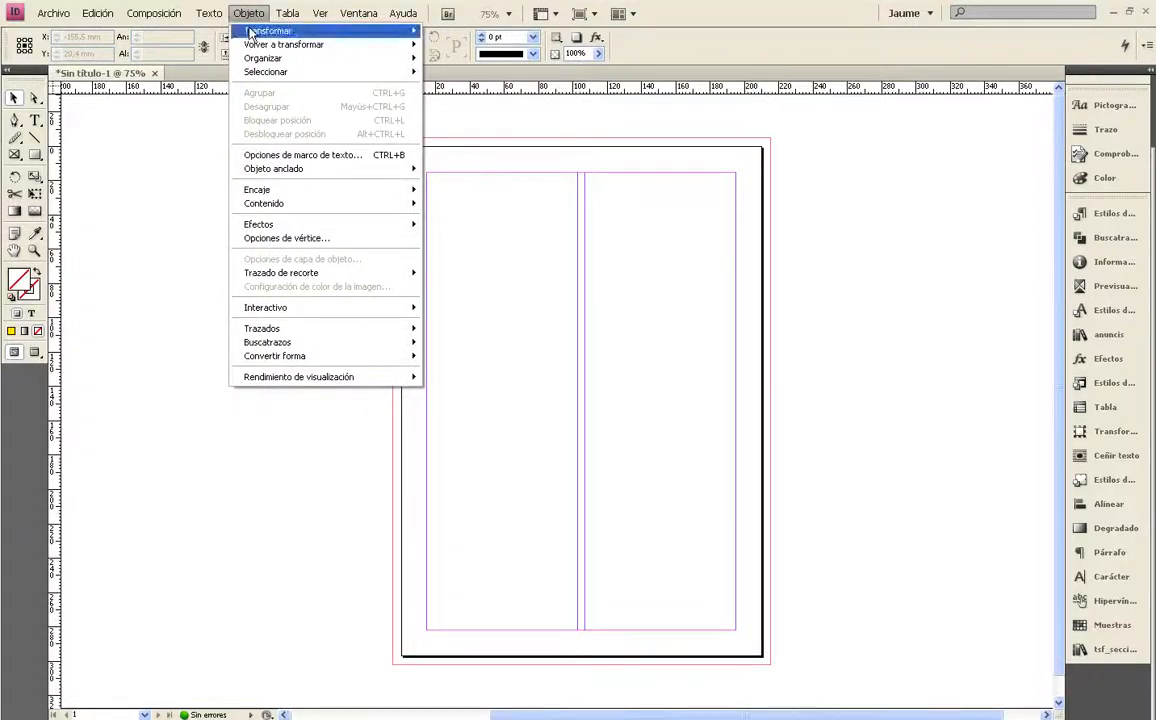
{"action": "left_click", "coordinate": [168, 148]}
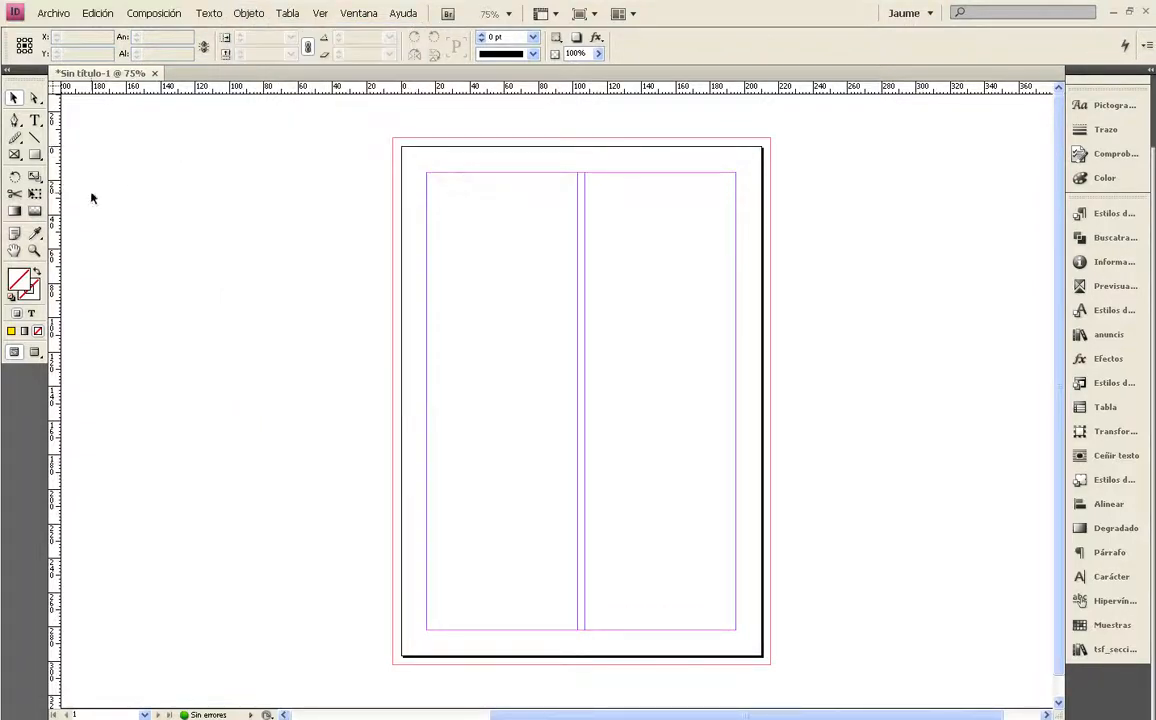
Draw a frame about 95 × 92 mm from the page's upper-left margin corner and fill it with swatch C=15 M=100 Y=100 K=0
{"action": "left_click", "coordinate": [15, 155]}
{"action": "mouse_move", "coordinate": [427, 177]}
{"action": "left_mouse_down"}
{"action": "mouse_move", "coordinate": [570, 328]}
{"action": "mouse_move", "coordinate": [591, 330]}
{"action": "left_mouse_up"}
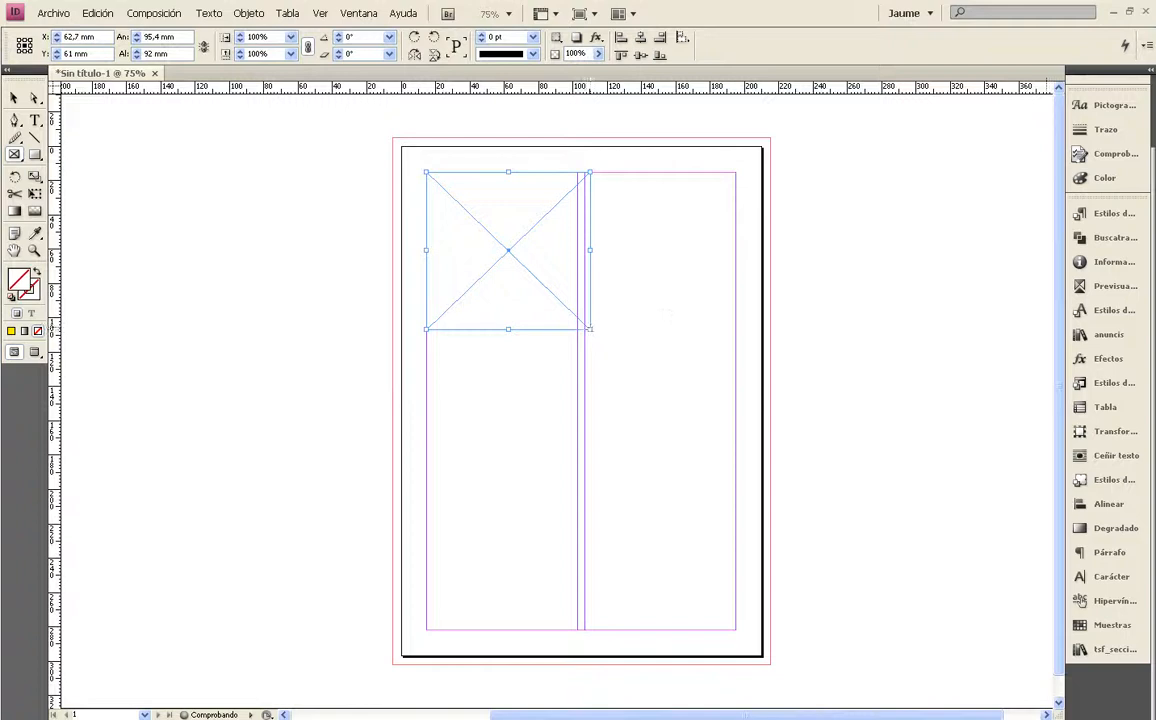
{"action": "left_click", "coordinate": [1106, 625]}
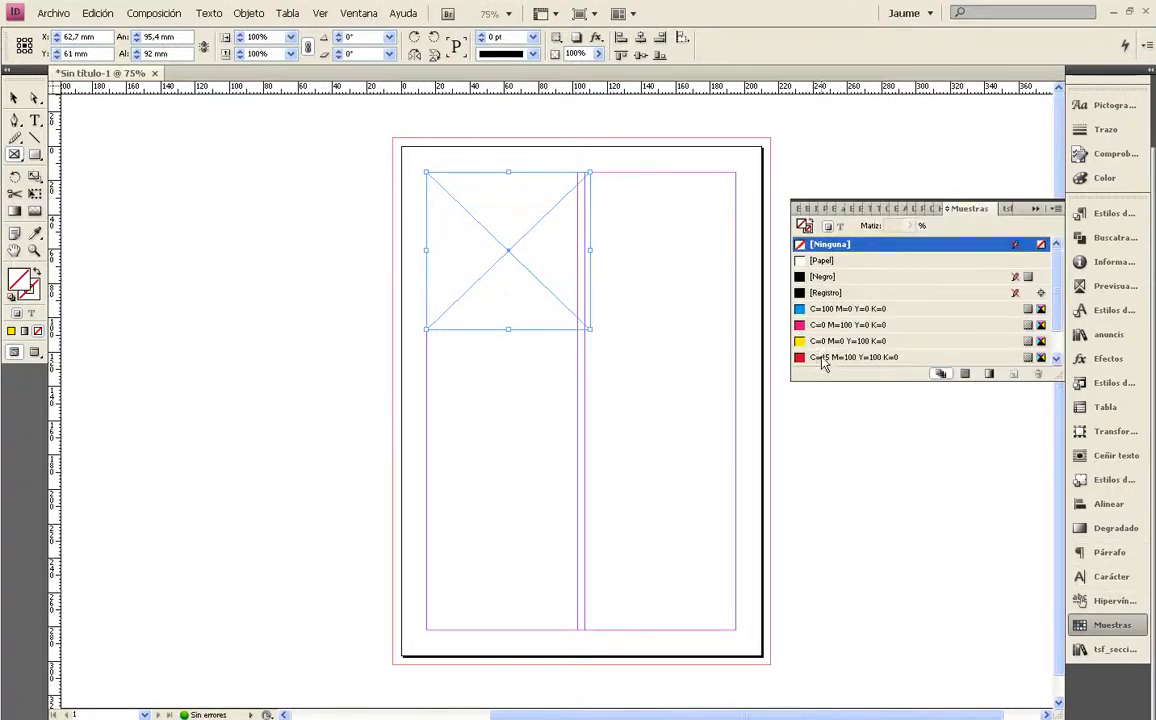
{"action": "left_click", "coordinate": [828, 358]}
Move the red frame down and toward the page centre, to about X 92.7 mm, Y 102.5 mm
{"action": "left_click", "coordinate": [14, 99]}
{"action": "key", "text": "x"}
{"action": "left_click_drag", "start_coordinate": [510, 241], "coordinate": [562, 311]}
{"action": "key", "text": "x"}
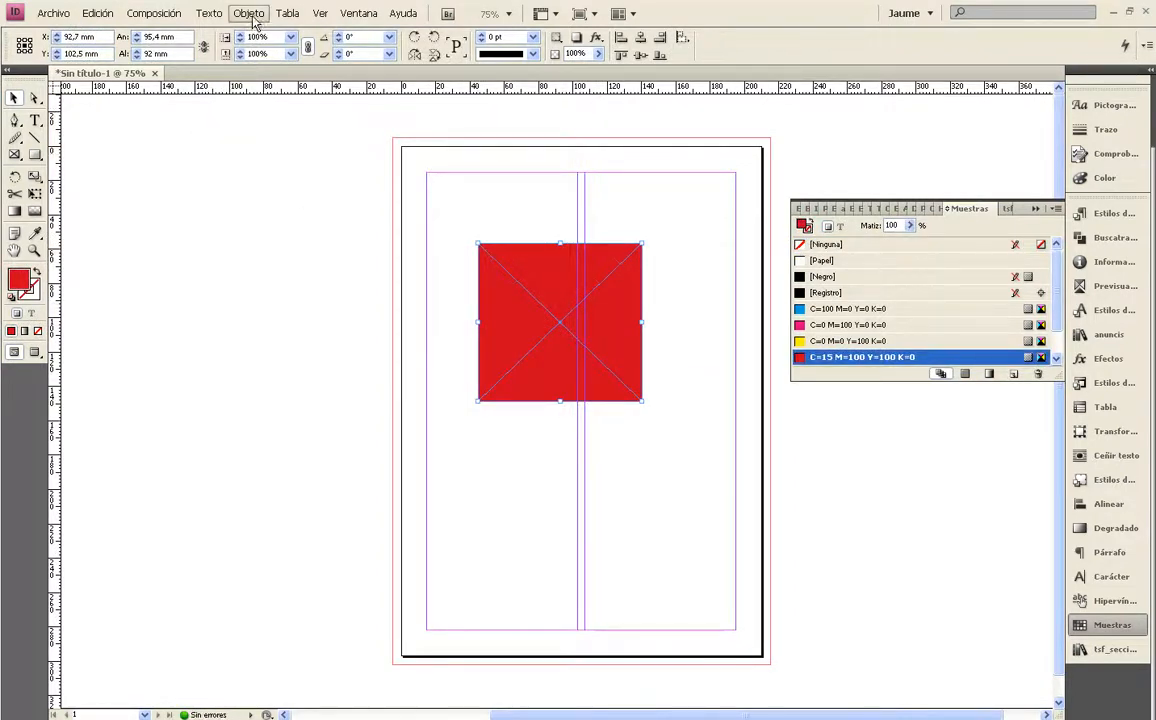
{"action": "left_click", "coordinate": [250, 14]}
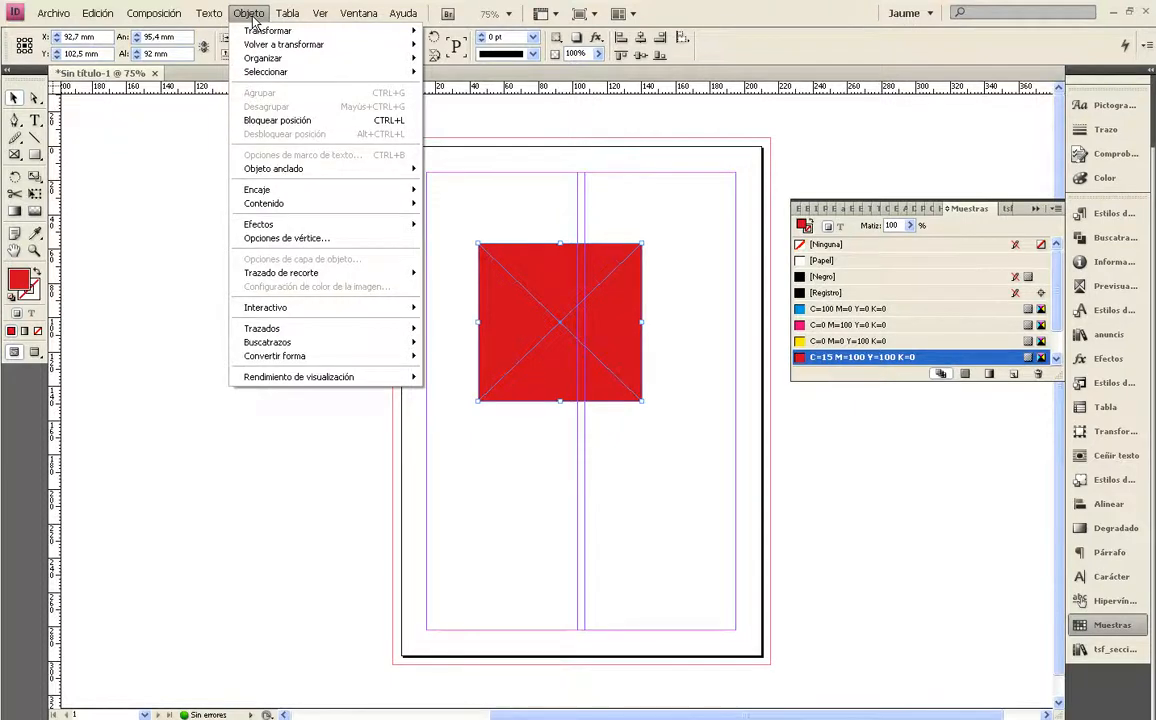
{"action": "mouse_move", "coordinate": [259, 33]}
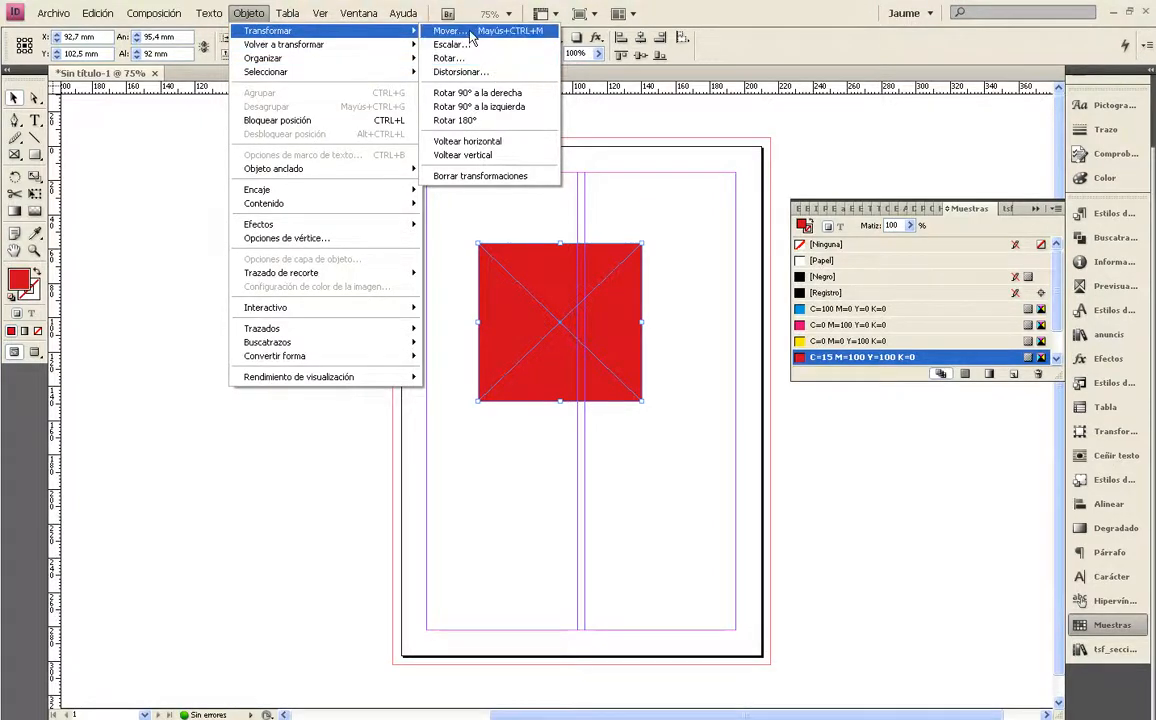
{"action": "left_click", "coordinate": [630, 201]}
{"action": "left_click", "coordinate": [588, 299]}
Move the red frame 50 mm horizontally with the numeric Move command, with preview (Previsualización) turned on
{"action": "left_click", "coordinate": [249, 13]}
{"action": "mouse_move", "coordinate": [300, 31]}
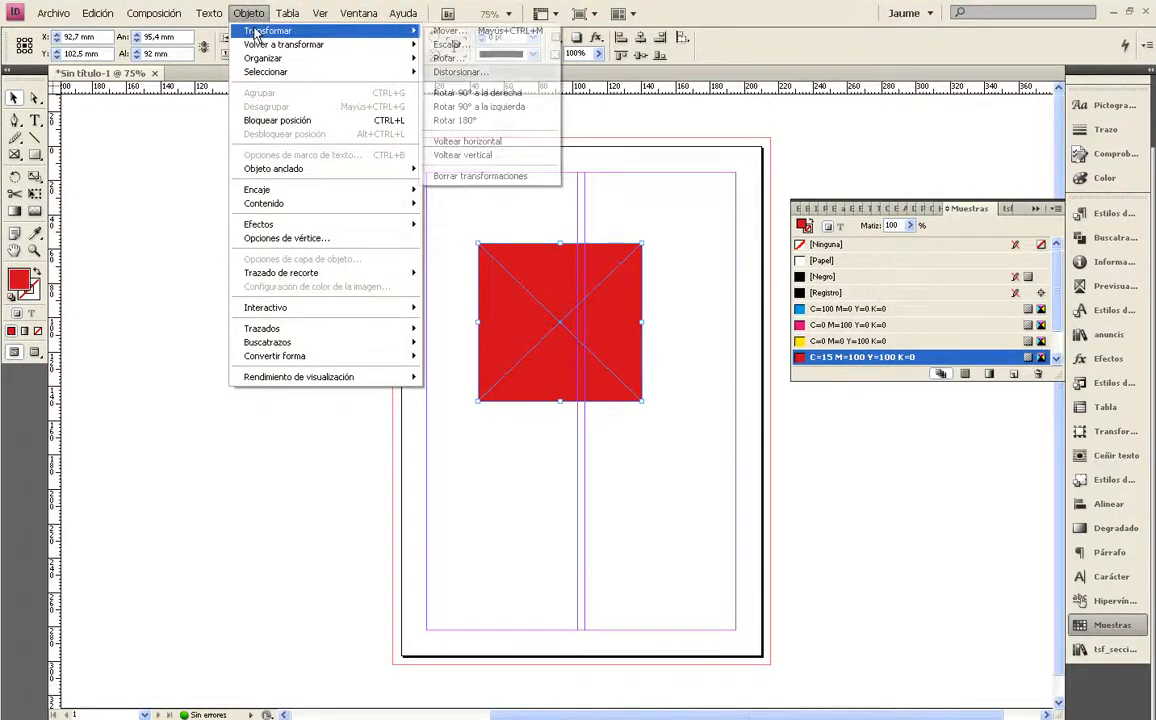
{"action": "left_click", "coordinate": [440, 31]}
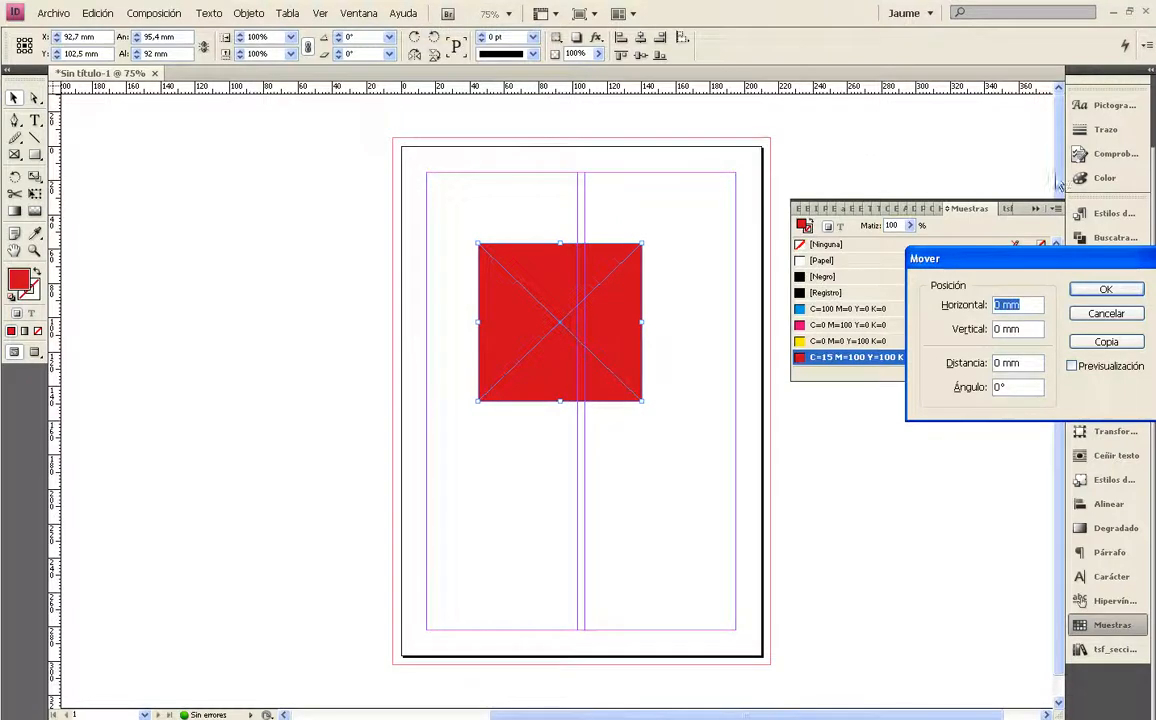
{"action": "left_click_drag", "start_coordinate": [1042, 258], "coordinate": [814, 197]}
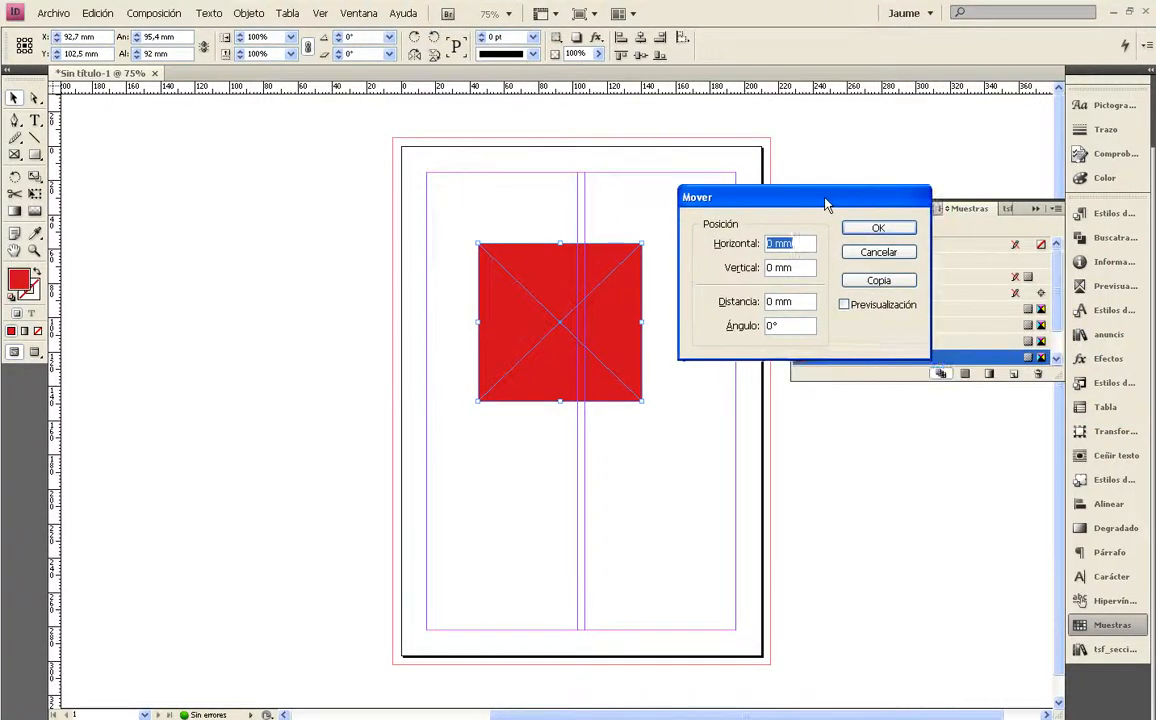
{"action": "left_click", "coordinate": [844, 305]}
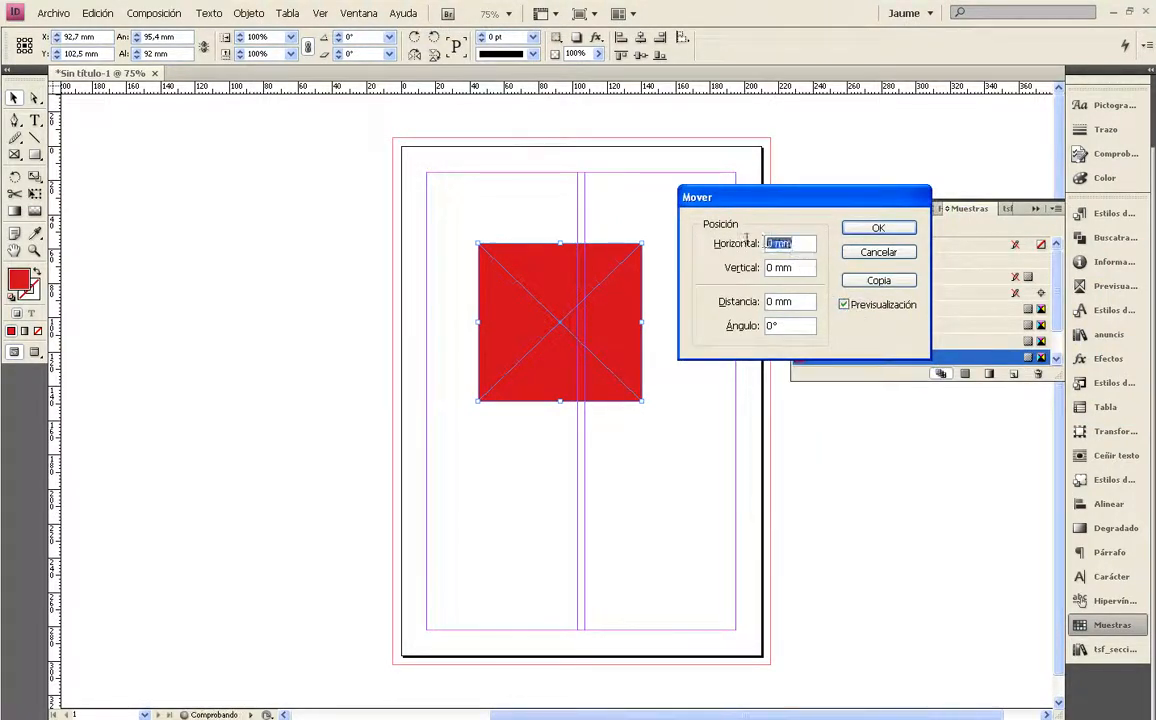
{"action": "type", "text": "50"}
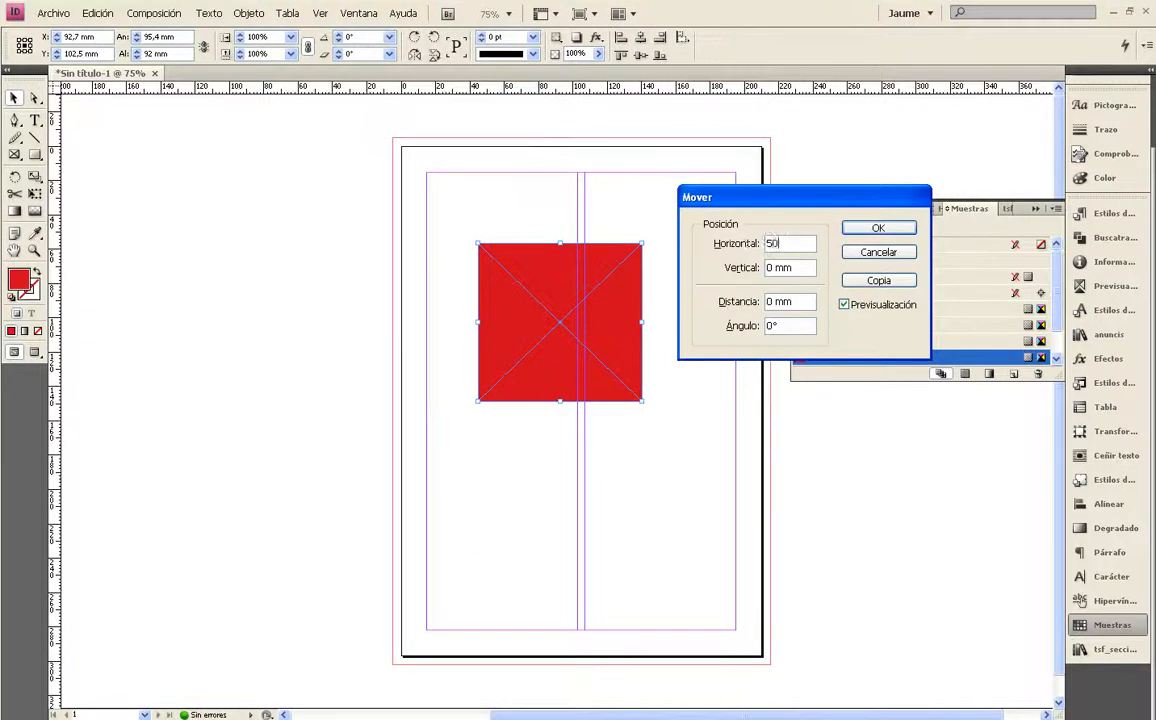
{"action": "left_click", "coordinate": [877, 229]}
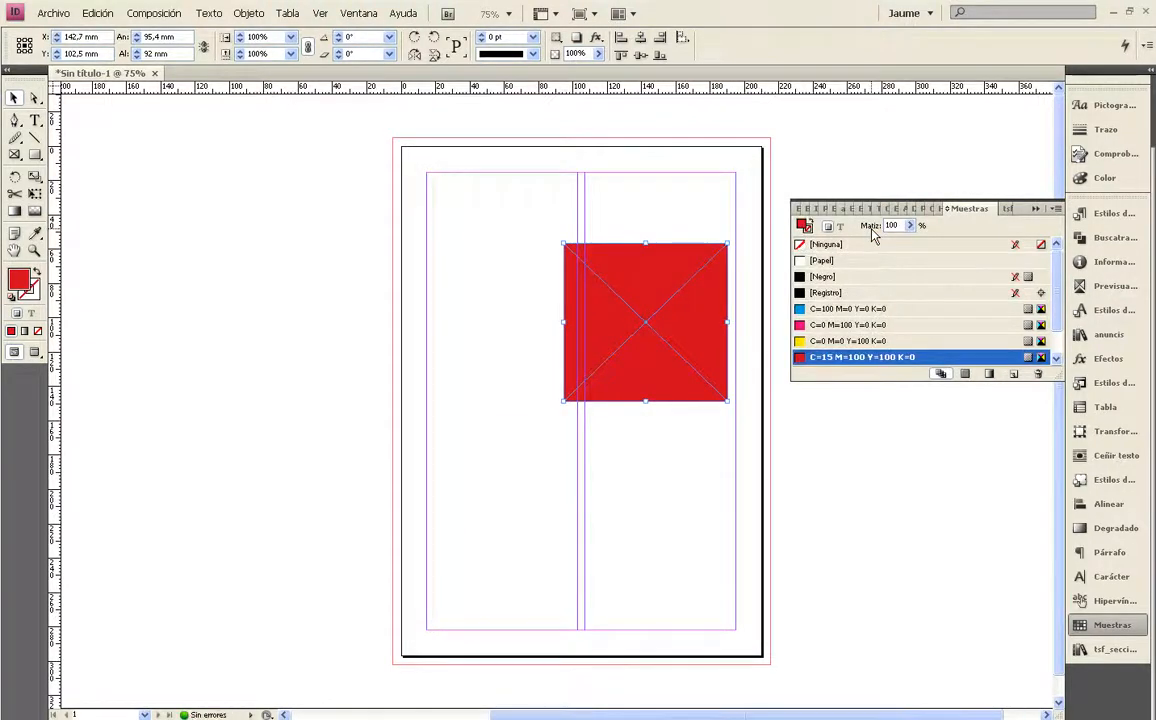
Rotate the red frame 90° clockwise (Rotar 90° a la derecha)
{"action": "left_click", "coordinate": [248, 13]}
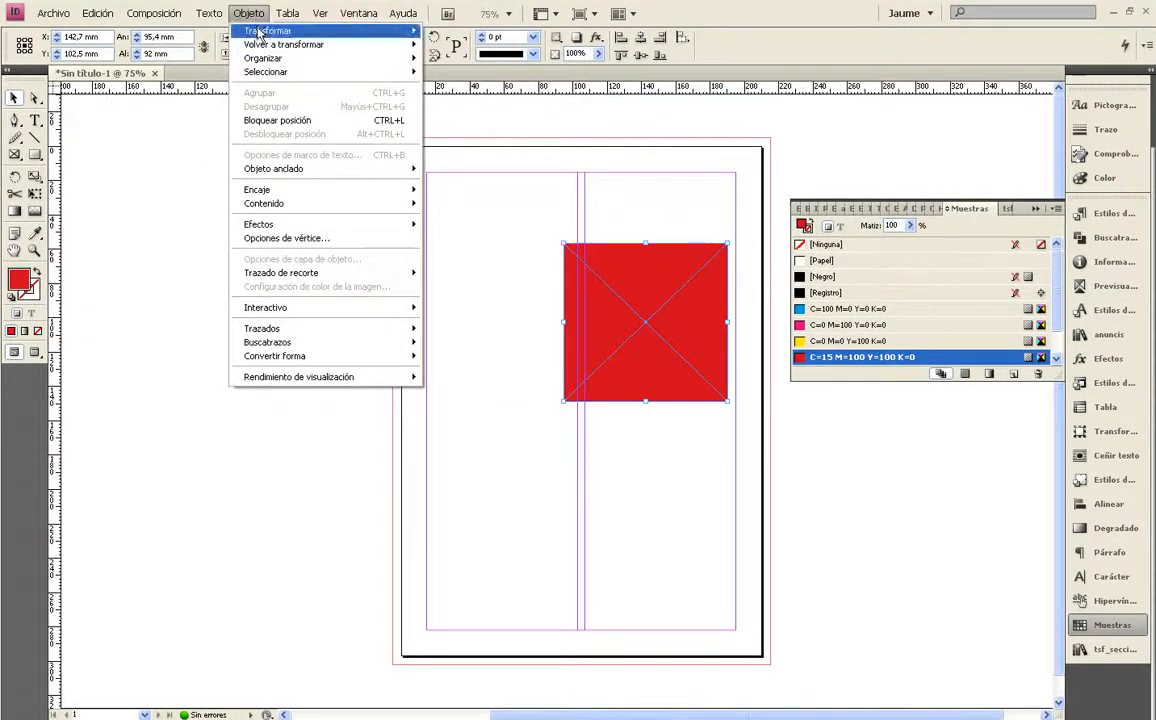
{"action": "mouse_move", "coordinate": [260, 33]}
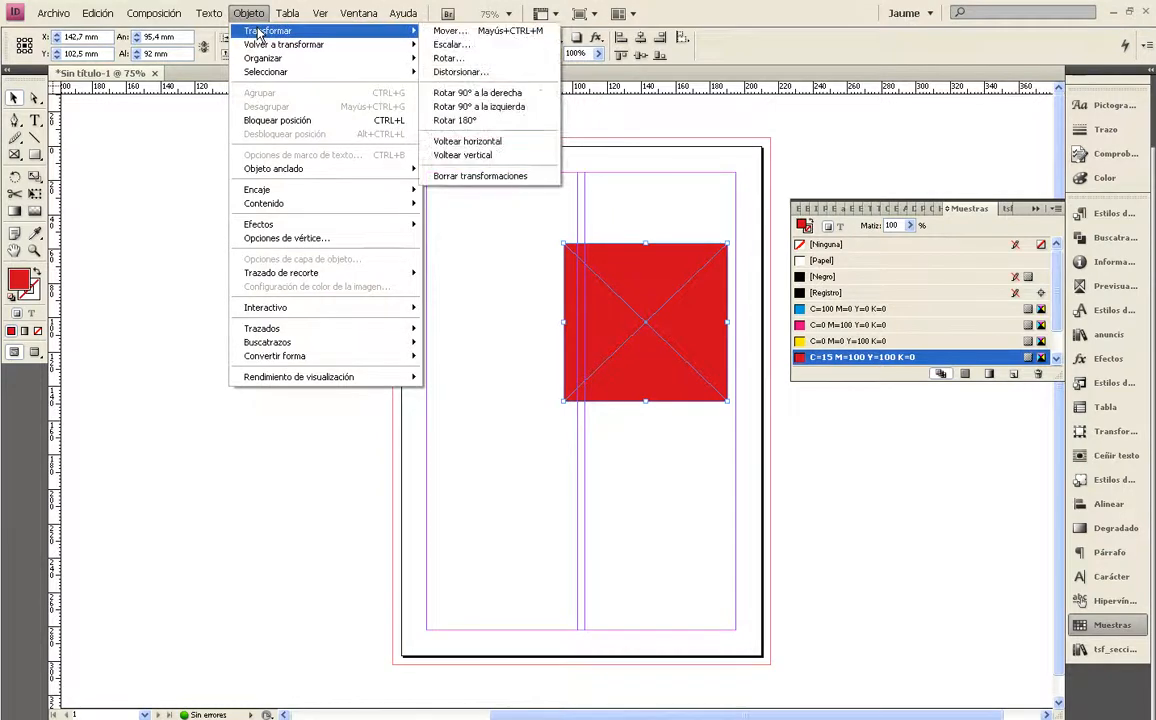
{"action": "left_click", "coordinate": [492, 99]}
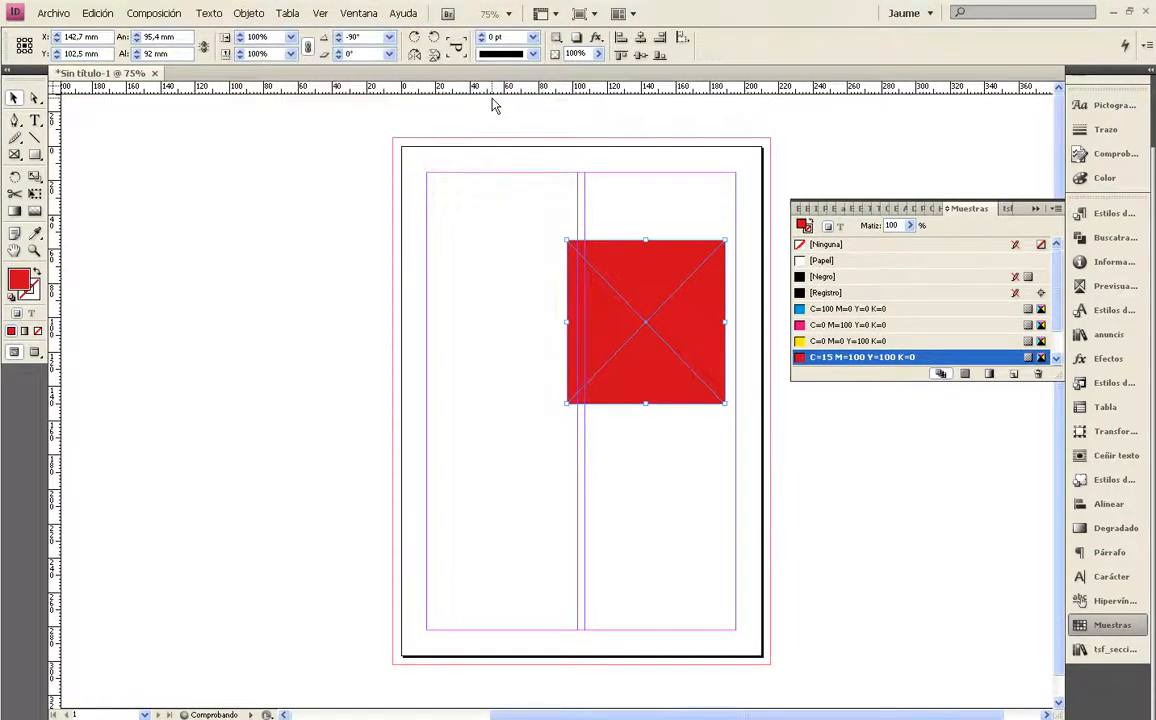
Flip the red frame horizontally (Voltear horizontal) and vertically (Voltear vertical), keeping it selected
{"action": "left_click", "coordinate": [249, 13]}
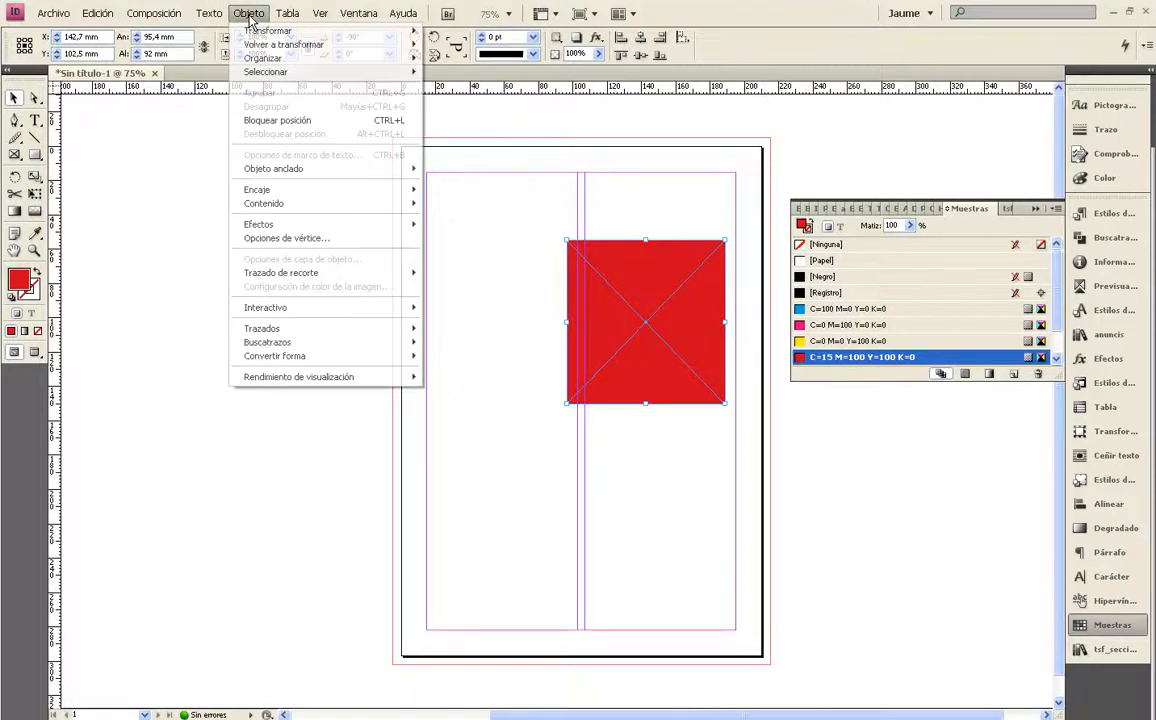
{"action": "mouse_move", "coordinate": [255, 35]}
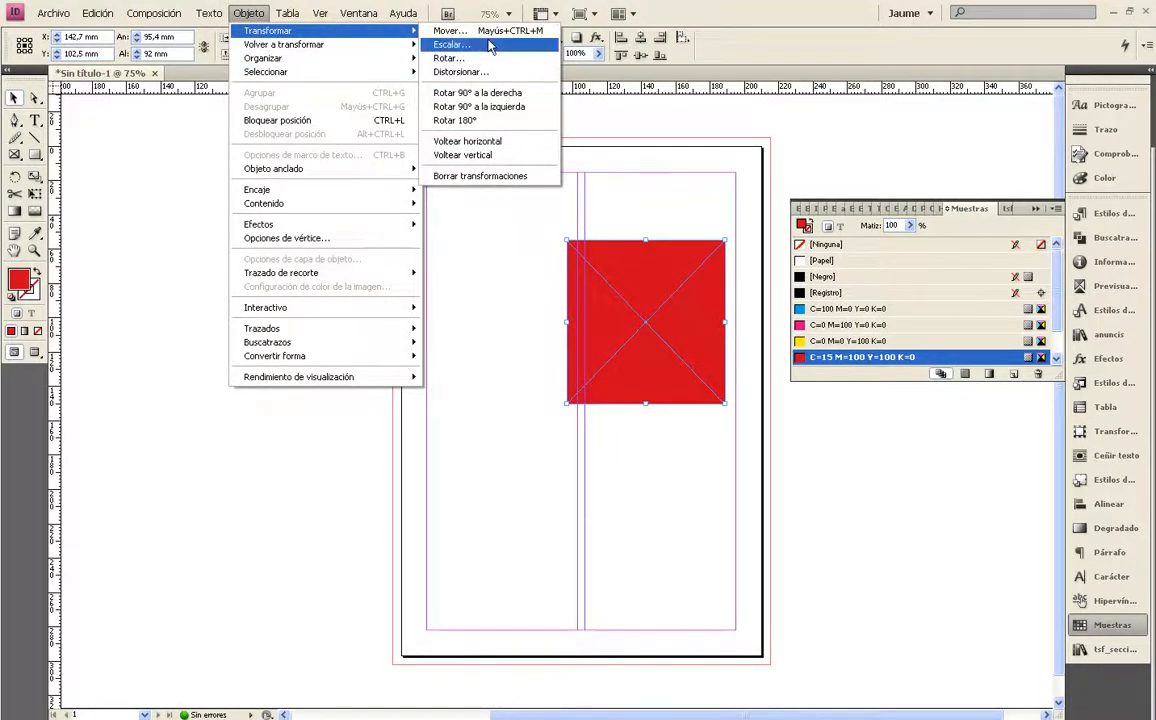
{"action": "left_click", "coordinate": [468, 155]}
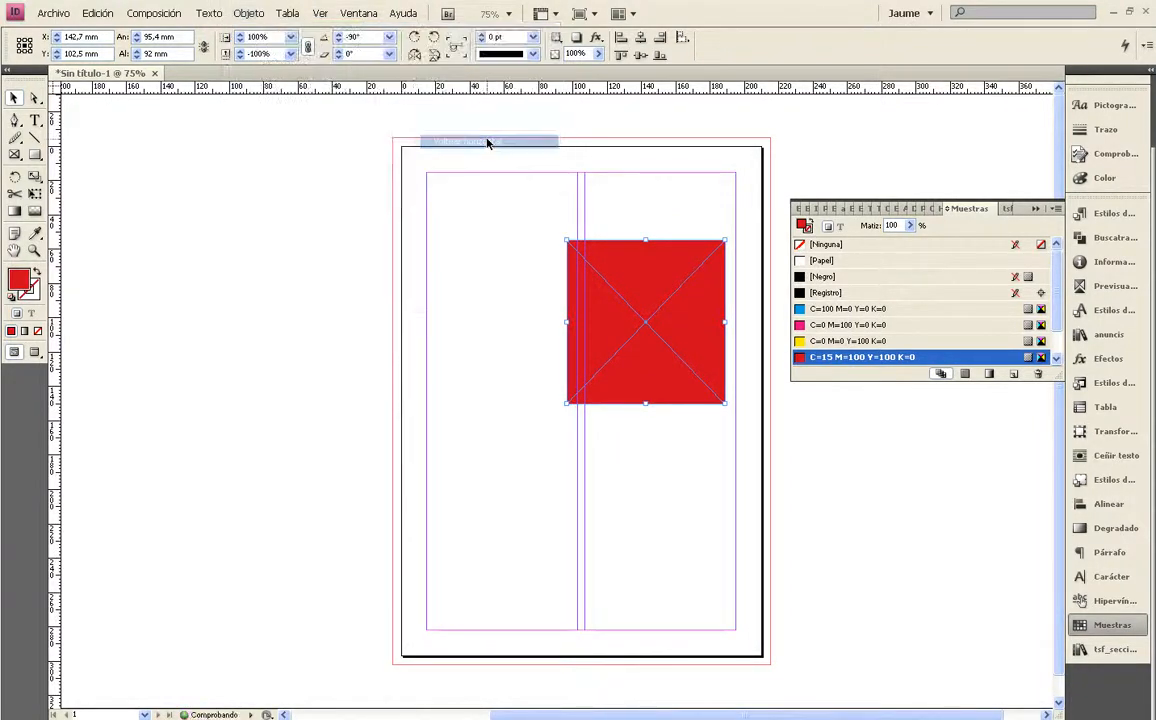
{"action": "left_click", "coordinate": [252, 14]}
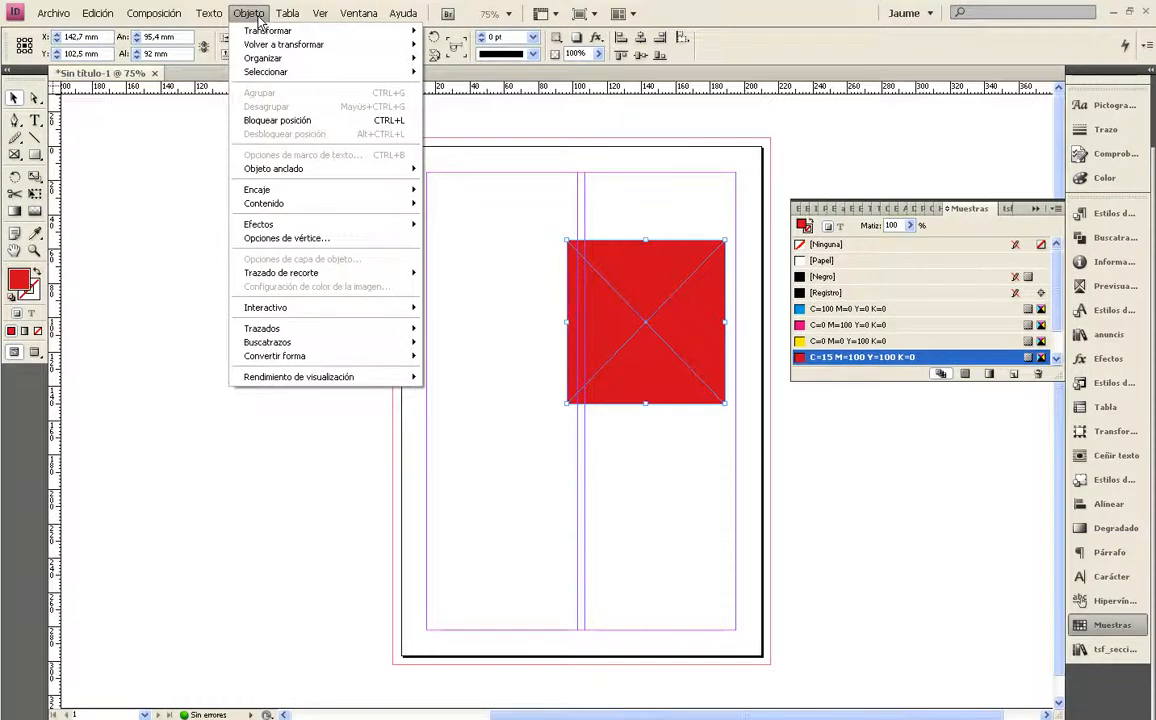
{"action": "mouse_move", "coordinate": [268, 31]}
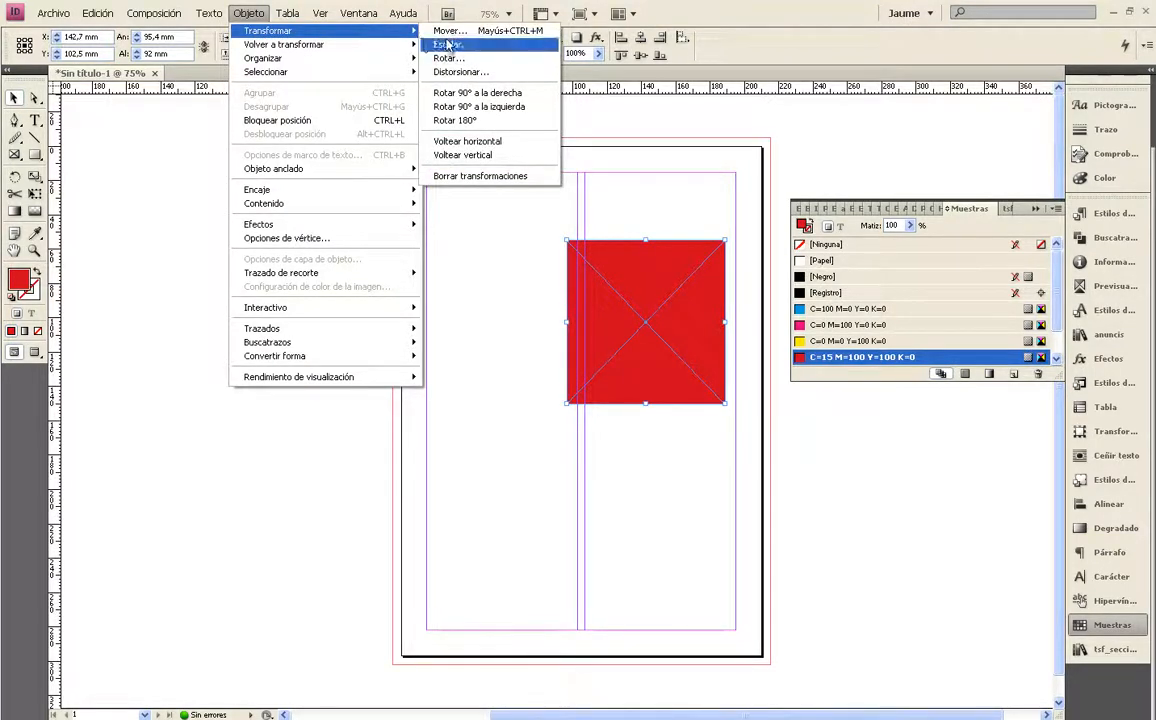
{"action": "left_click", "coordinate": [462, 155]}
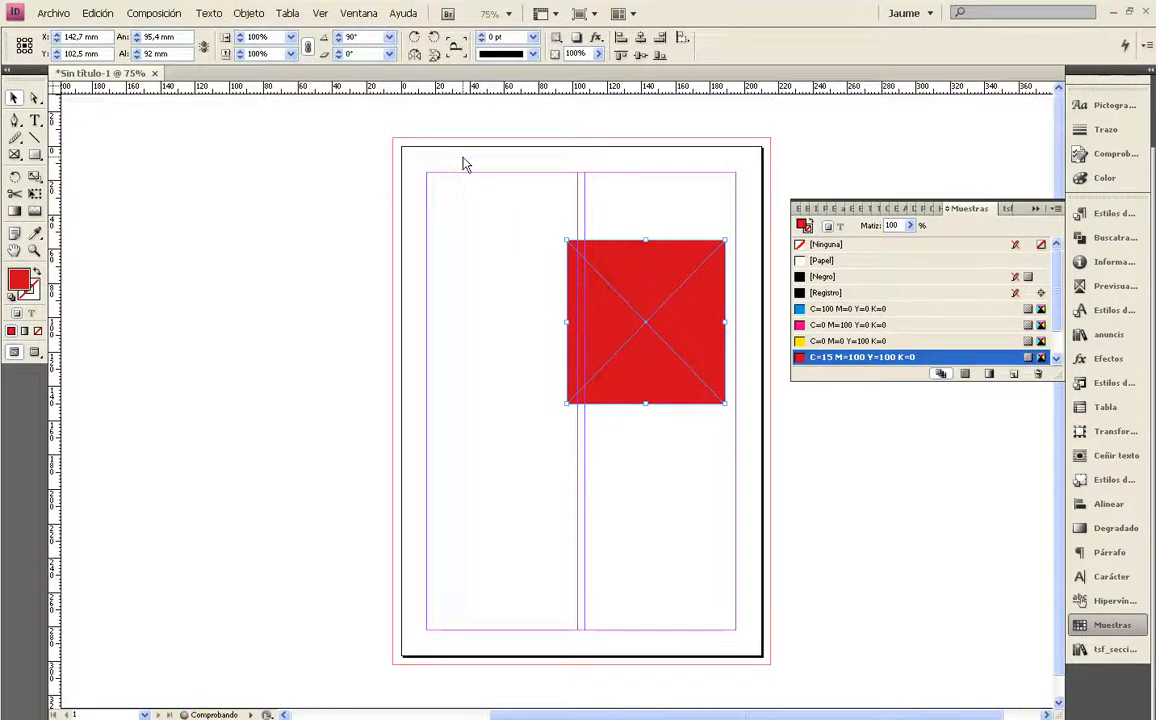
{"action": "left_click", "coordinate": [635, 208]}
{"action": "left_click", "coordinate": [623, 260]}
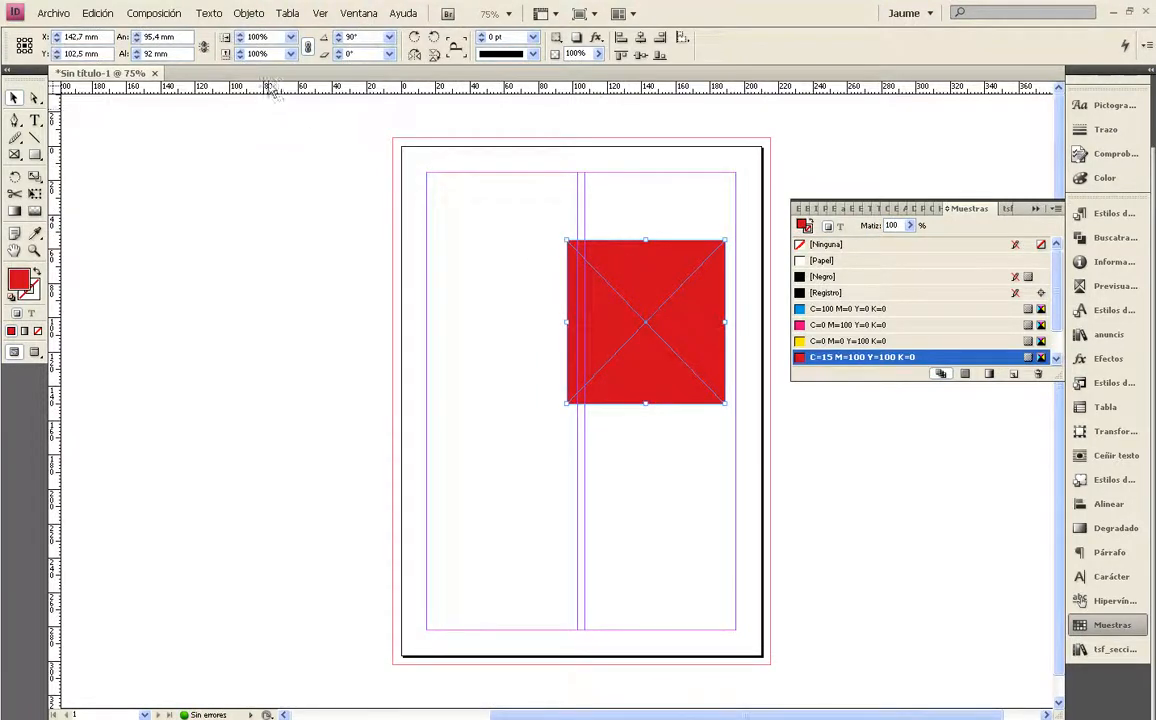
Rotate the red frame by 180° and select it again
{"action": "left_click", "coordinate": [250, 15]}
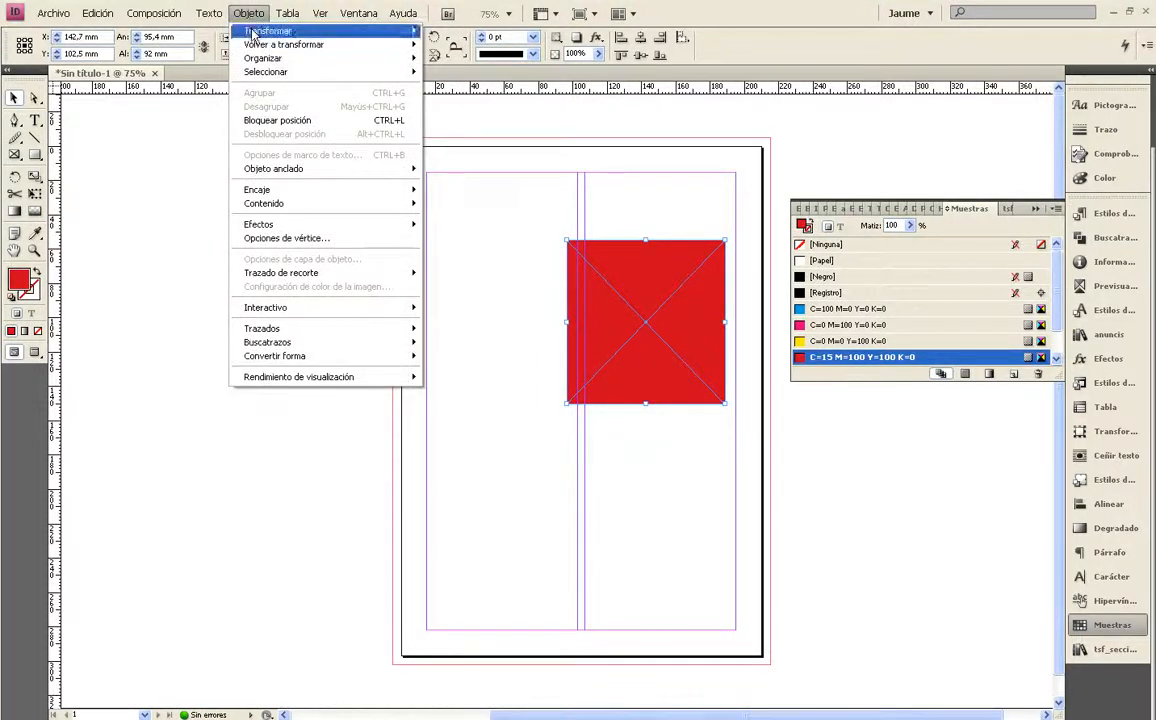
{"action": "mouse_move", "coordinate": [300, 31]}
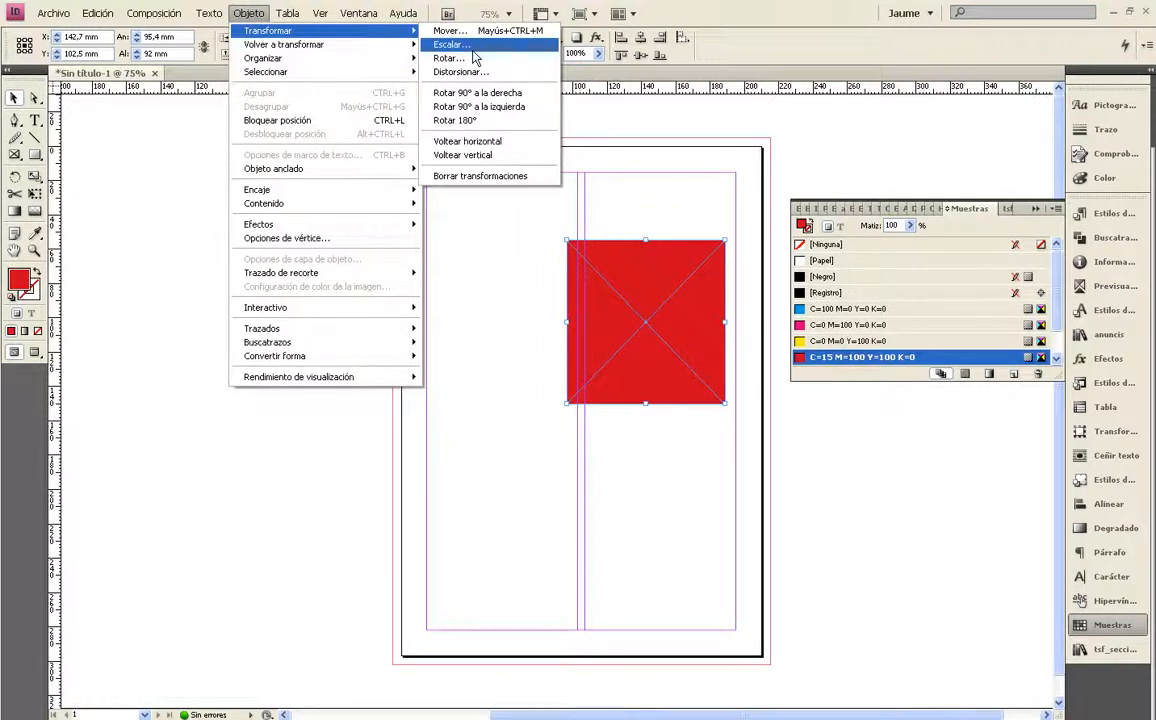
{"action": "left_click", "coordinate": [464, 120]}
{"action": "left_click", "coordinate": [538, 226]}
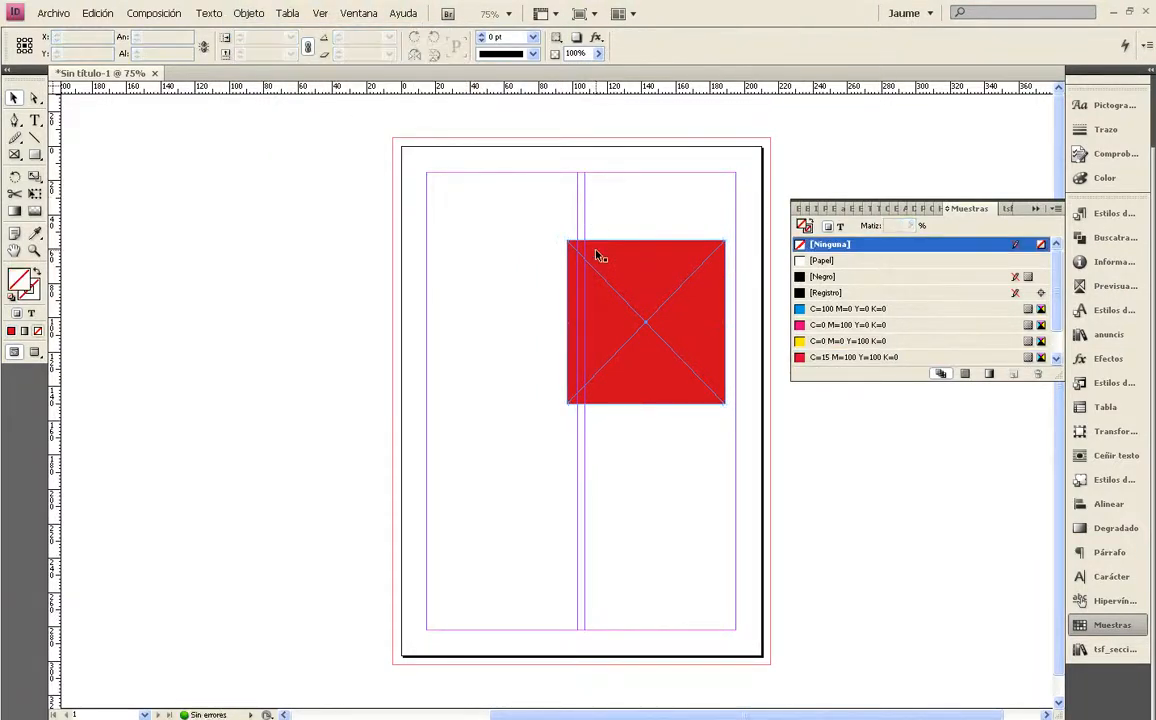
{"action": "left_click", "coordinate": [597, 259]}
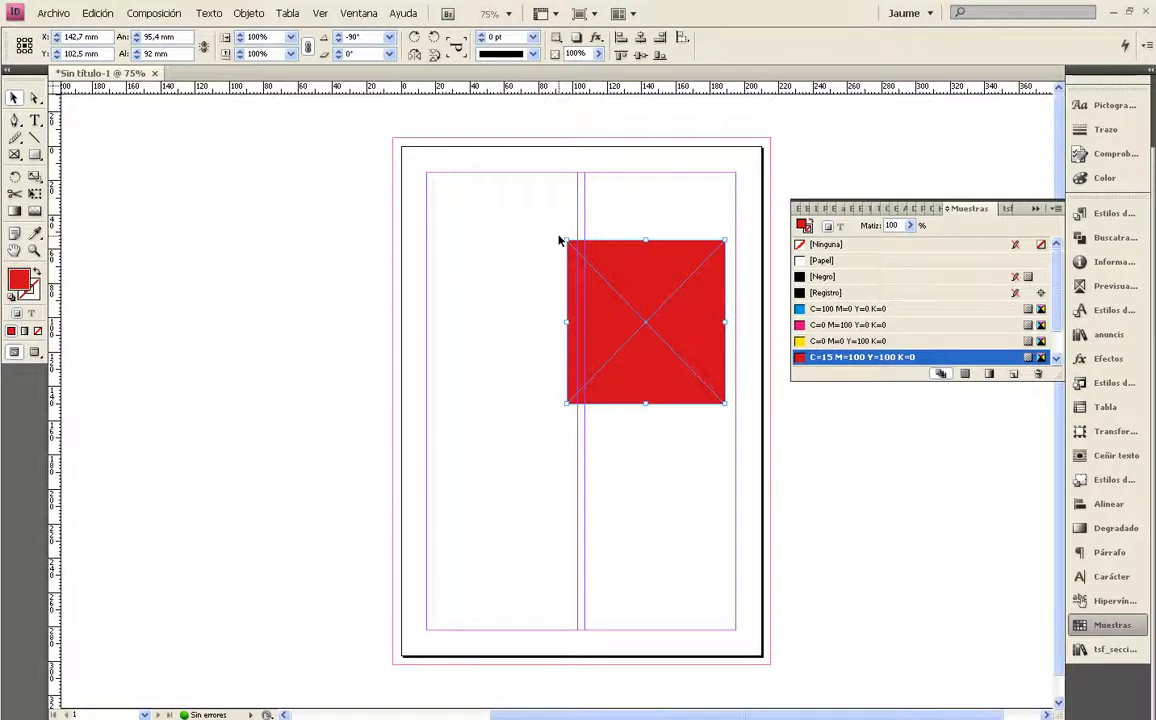
Repeat the last transformation on the red frame with Transform Again (Volver a transformar)
{"action": "left_click", "coordinate": [255, 17]}
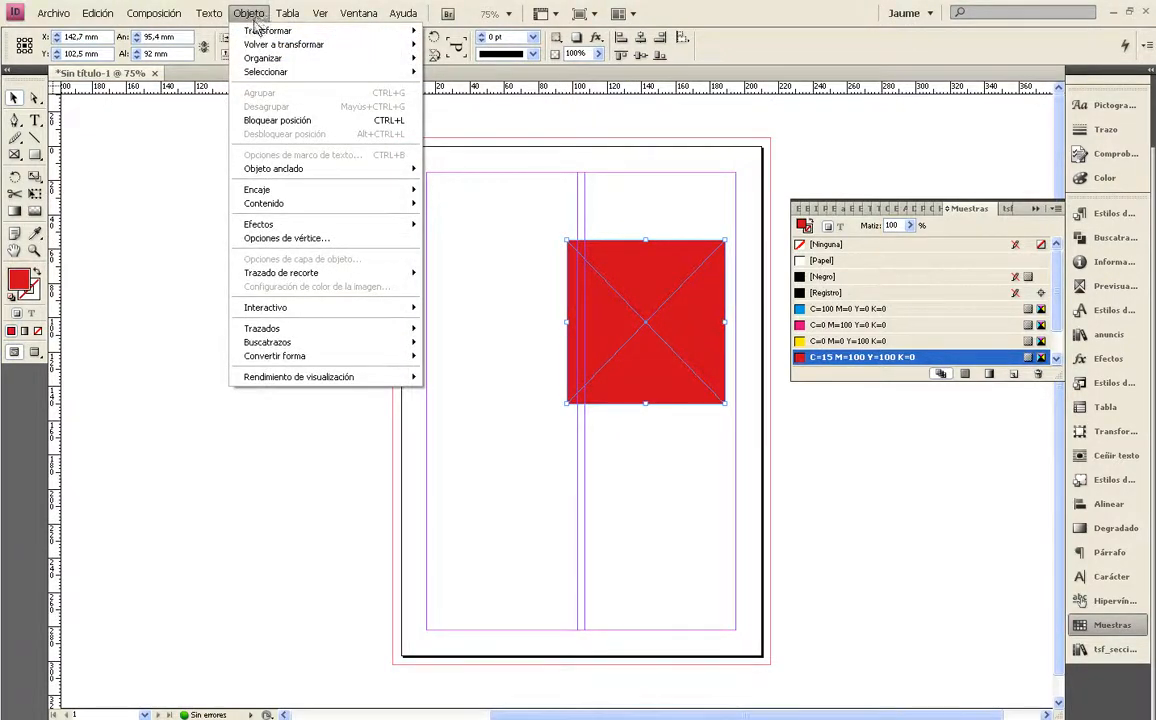
{"action": "mouse_move", "coordinate": [259, 46]}
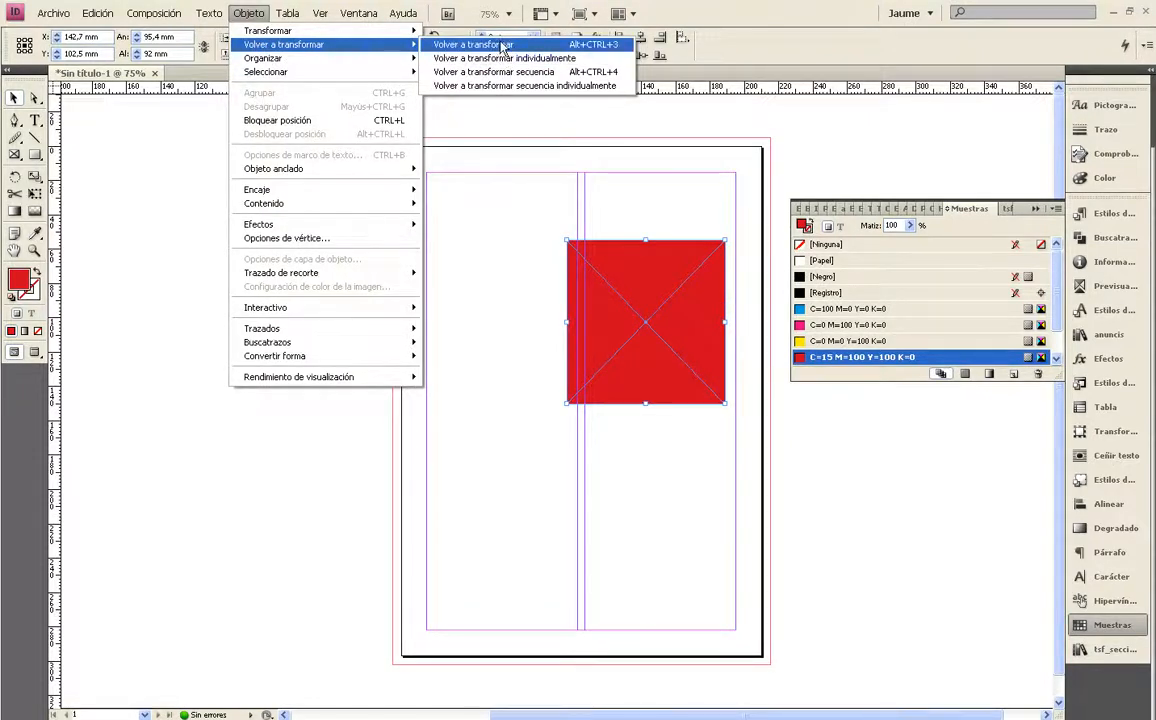
{"action": "left_click", "coordinate": [502, 47]}
{"action": "left_click", "coordinate": [248, 14]}
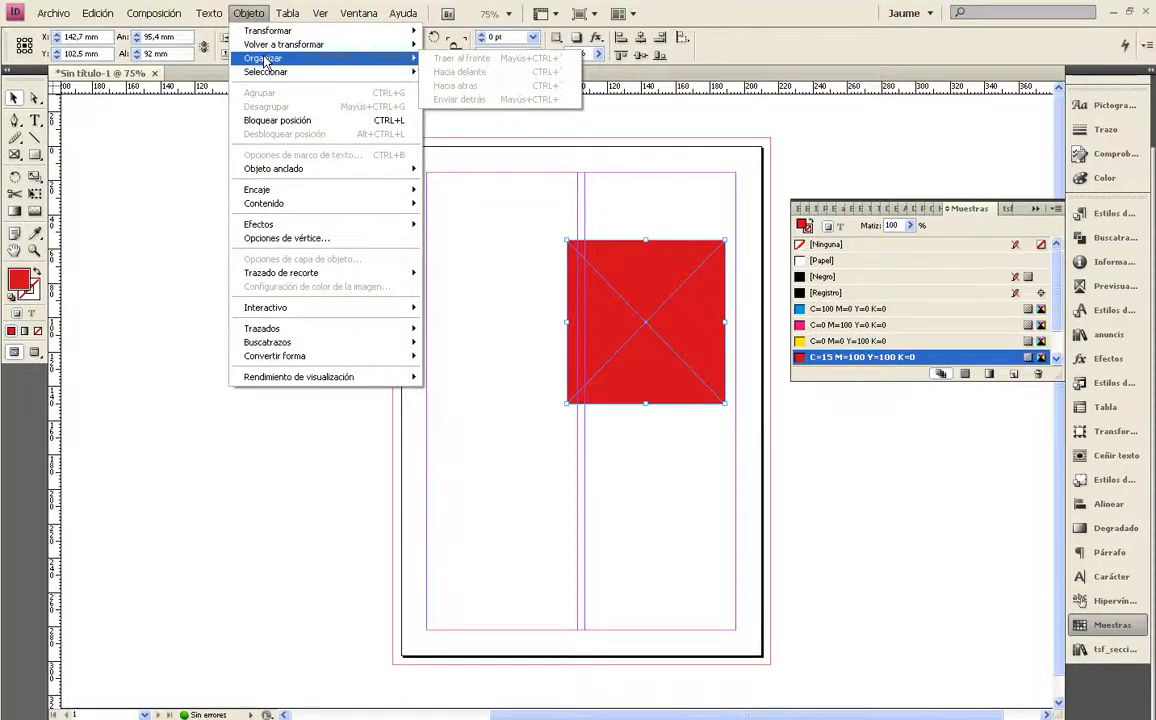
{"action": "left_click", "coordinate": [170, 185]}
Duplicate the red frame up and to the left, overlapping the original, and fill the copy with yellow swatch C=0 M=0 Y=100 K=0
{"action": "left_click", "coordinate": [655, 261]}
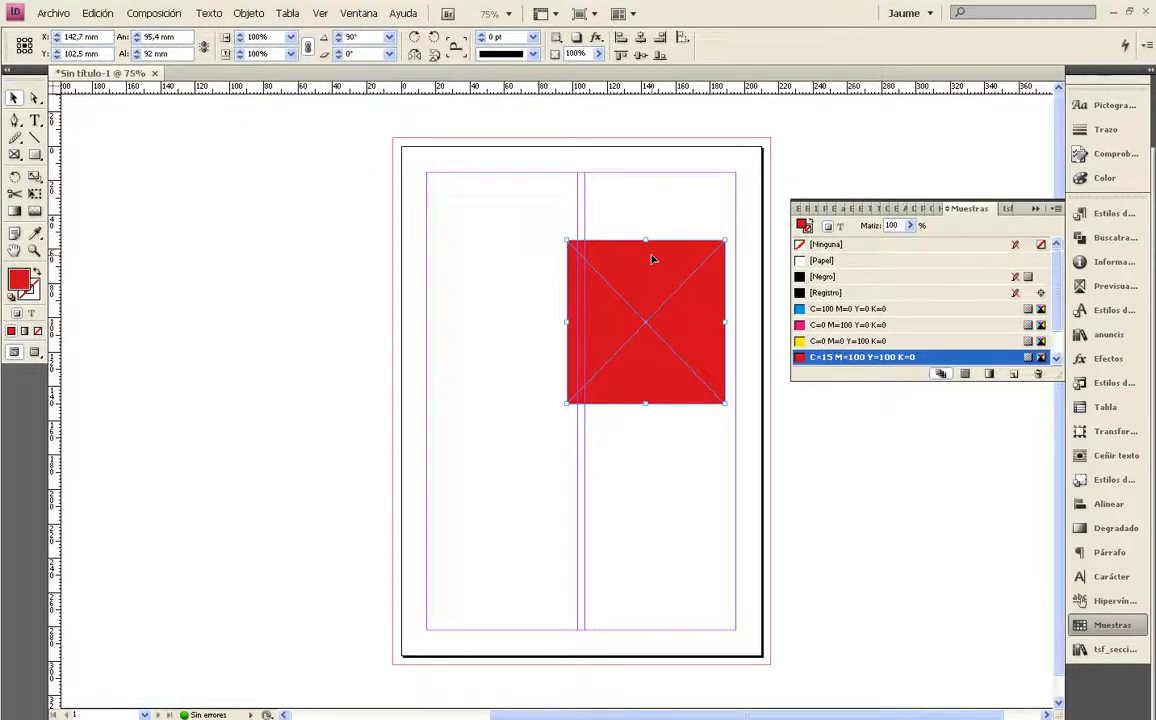
{"action": "left_click_drag", "start_coordinate": [655, 263], "coordinate": [540, 222]}
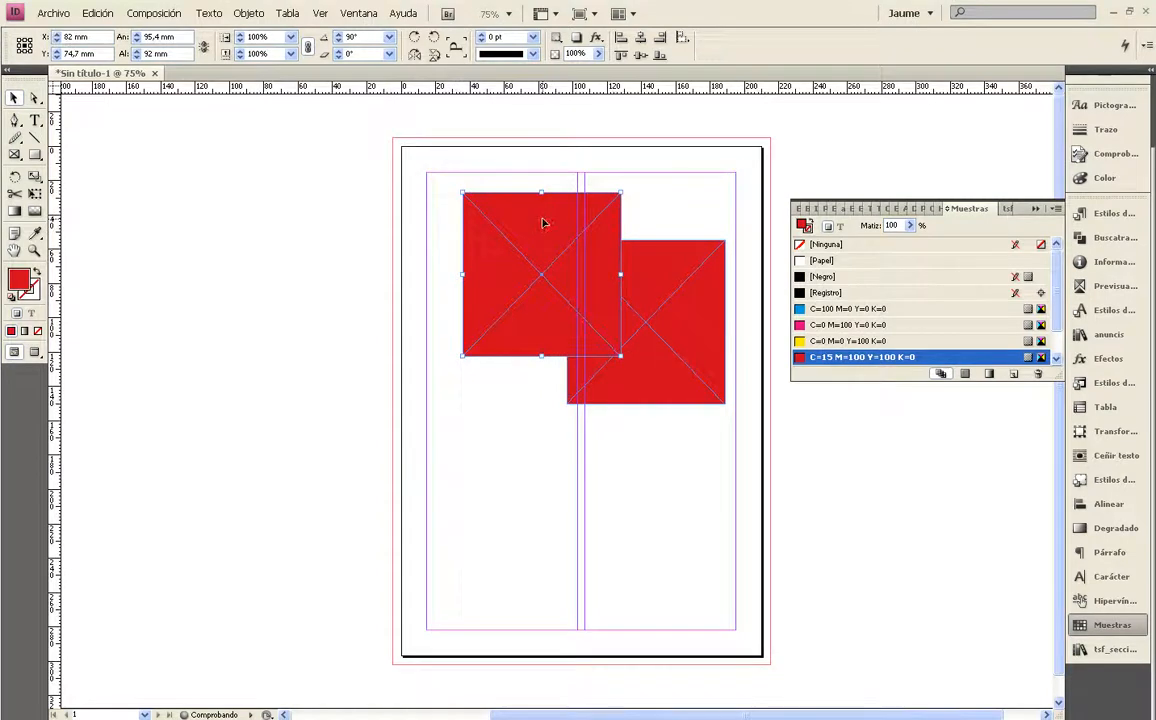
{"action": "left_click", "coordinate": [799, 341]}
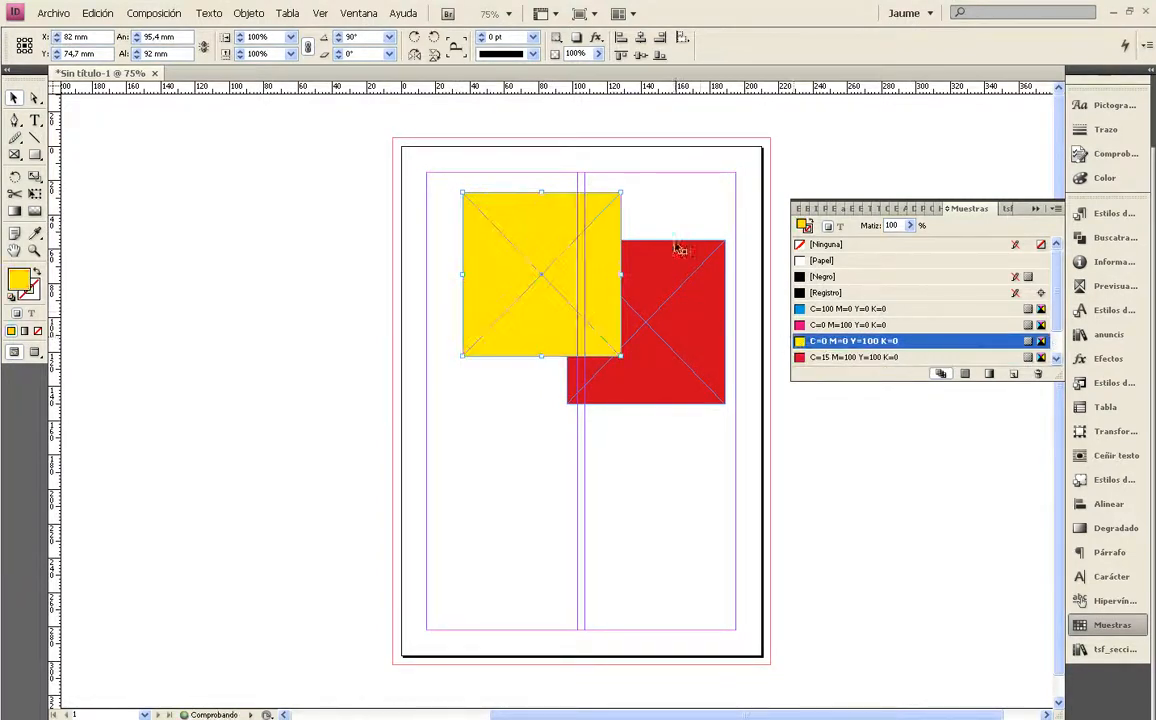
Send the yellow frame behind the red one in the stacking order
{"action": "left_click", "coordinate": [673, 204]}
{"action": "left_click", "coordinate": [538, 213]}
{"action": "left_click", "coordinate": [250, 13]}
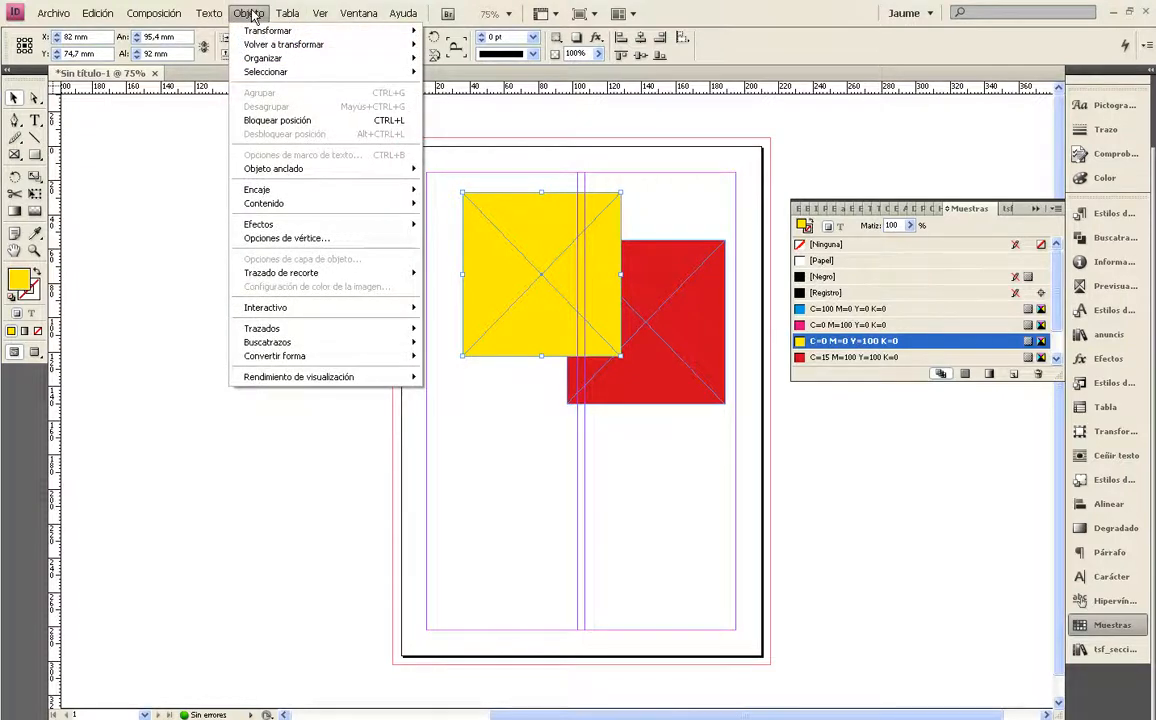
{"action": "mouse_move", "coordinate": [260, 60]}
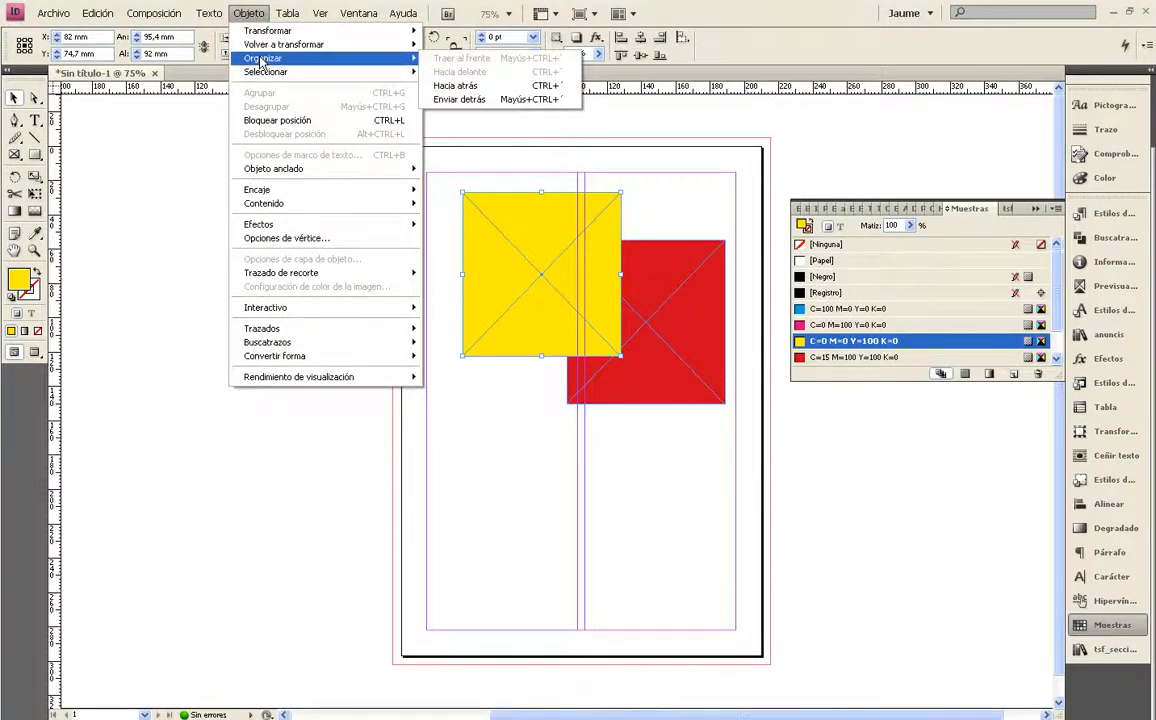
{"action": "left_click", "coordinate": [451, 93]}
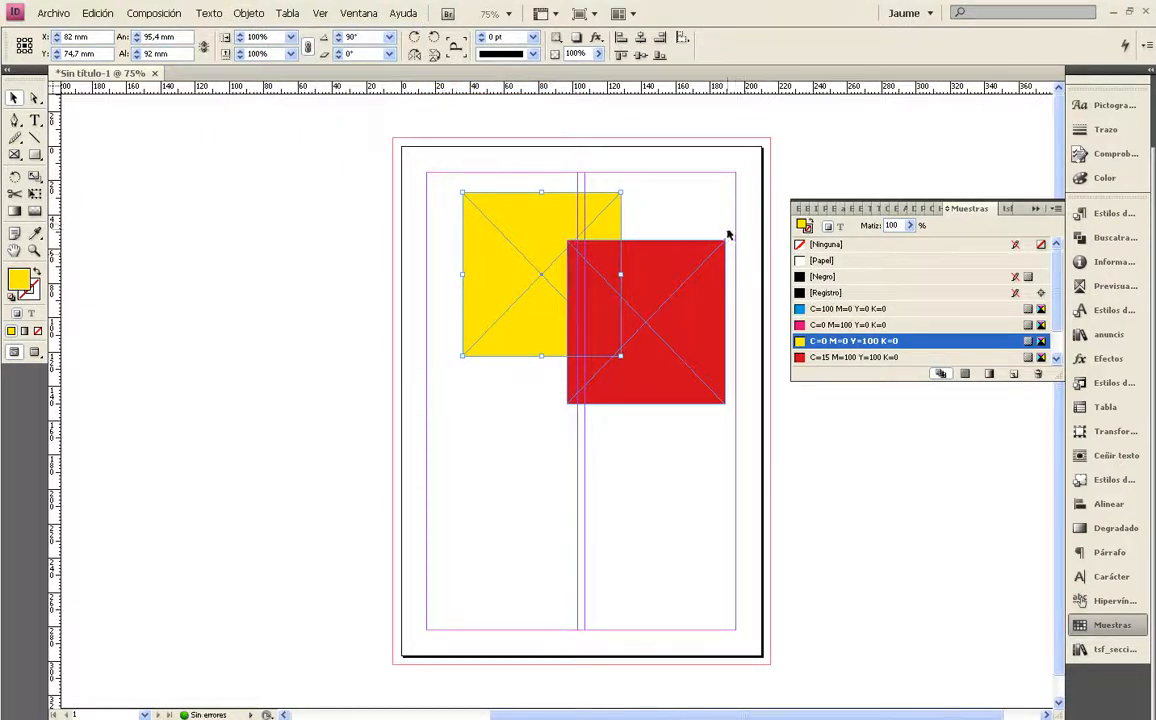
Undo the last stacking-order change so the yellow frame lies in front of the red one
{"action": "left_click", "coordinate": [675, 230]}
{"action": "left_click", "coordinate": [549, 228]}
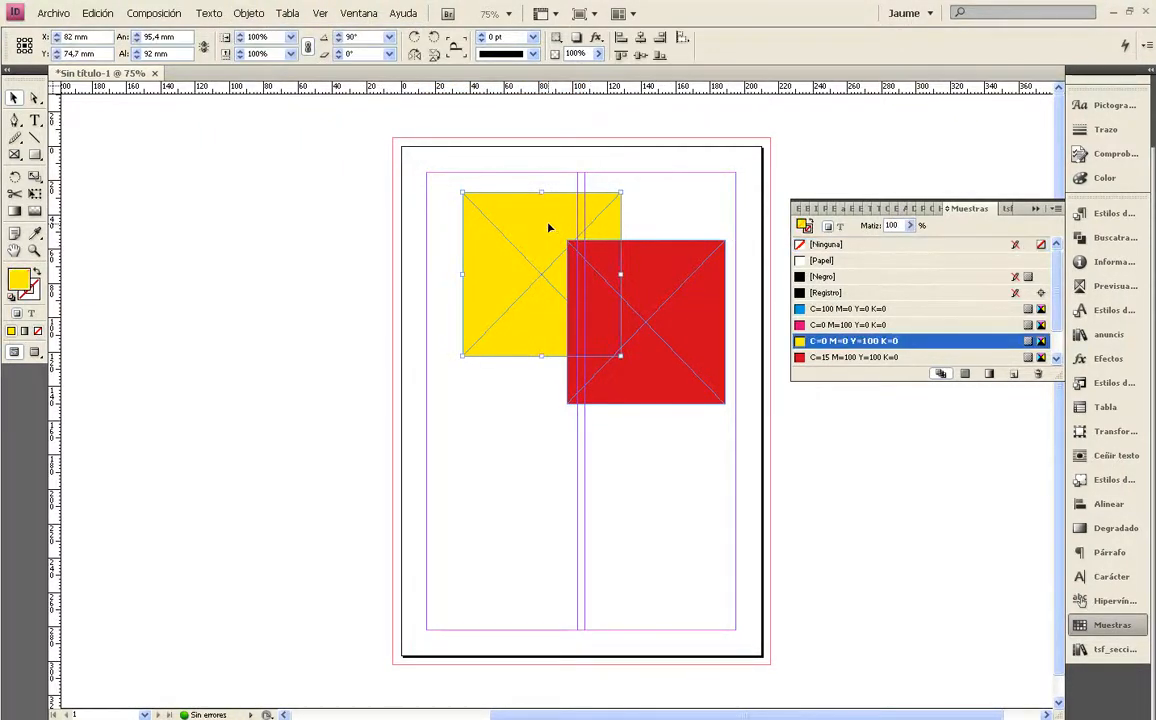
{"action": "left_click", "coordinate": [657, 207]}
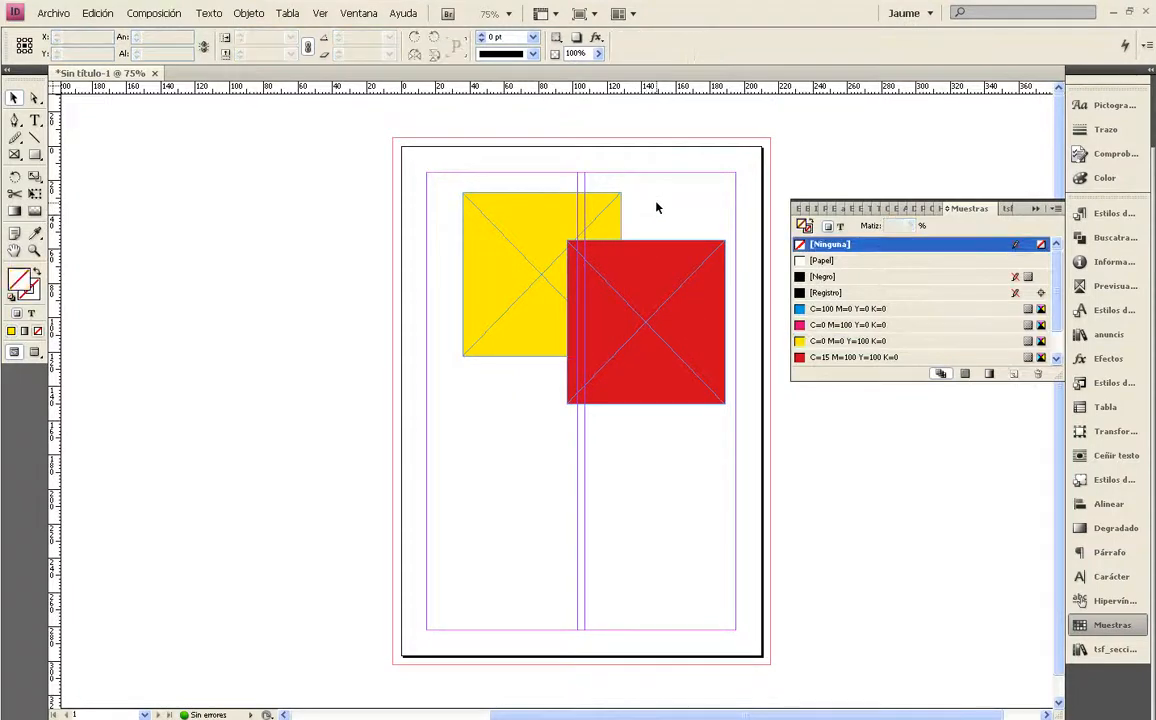
{"action": "key", "text": "ctrl+z"}
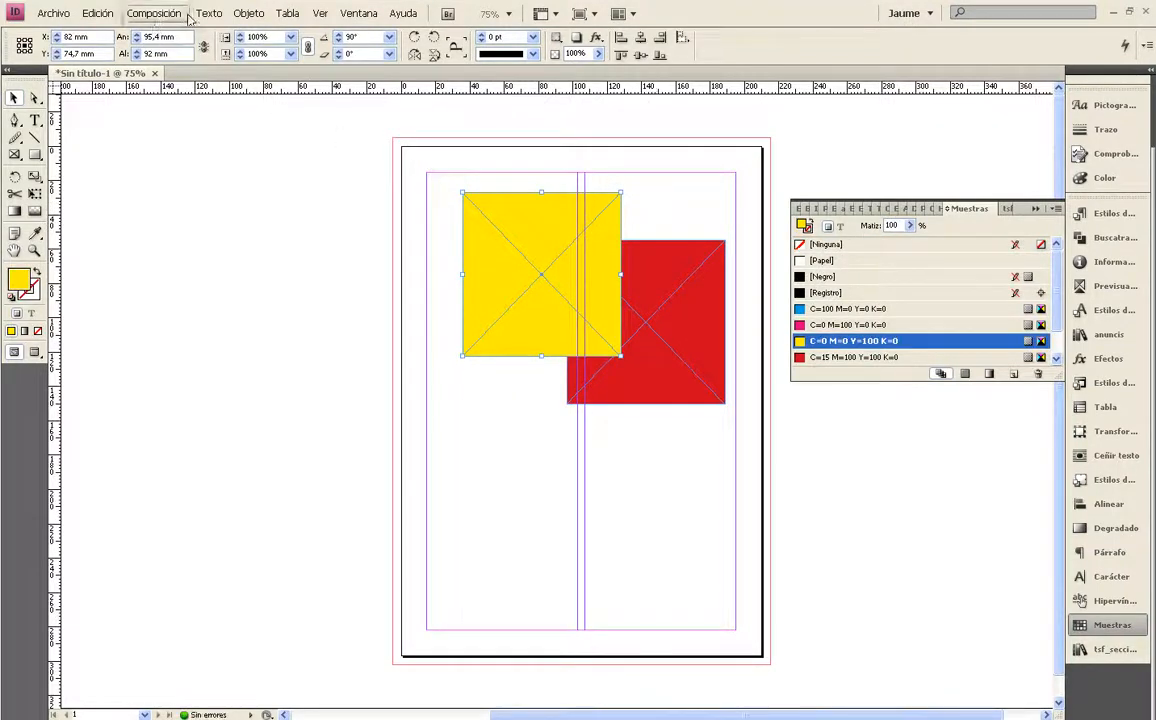
Bring the red frame forward one level with Hacia delante, then deselect it
{"action": "left_click", "coordinate": [250, 14]}
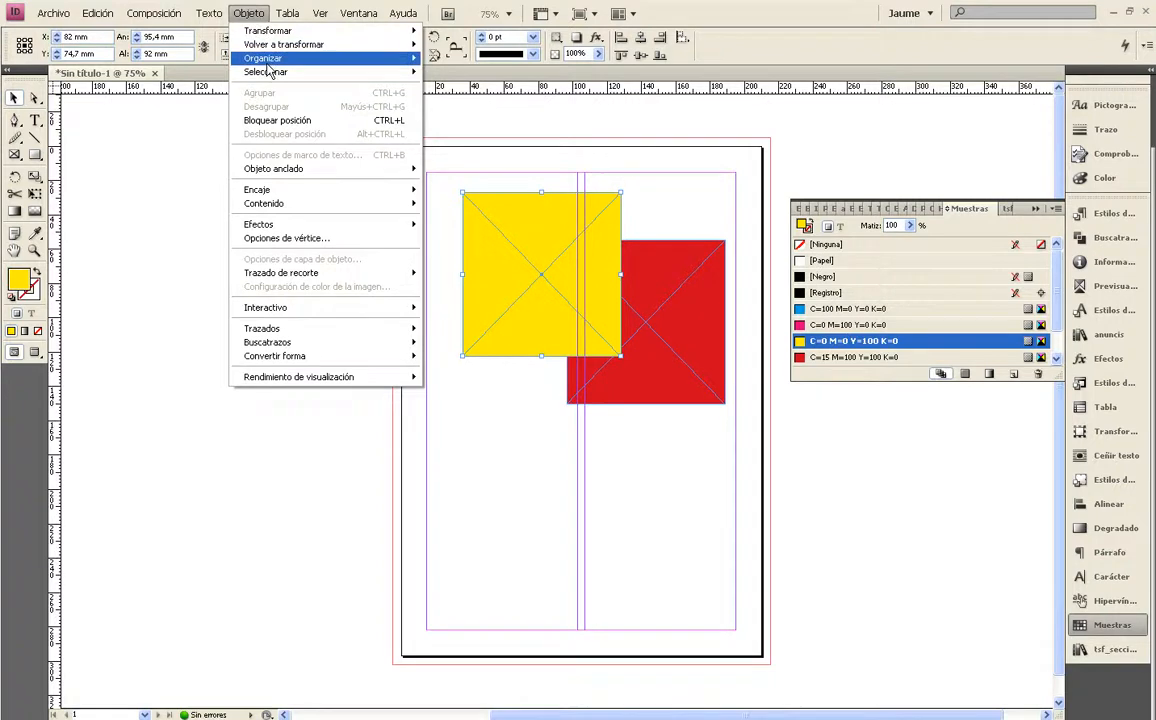
{"action": "mouse_move", "coordinate": [267, 62]}
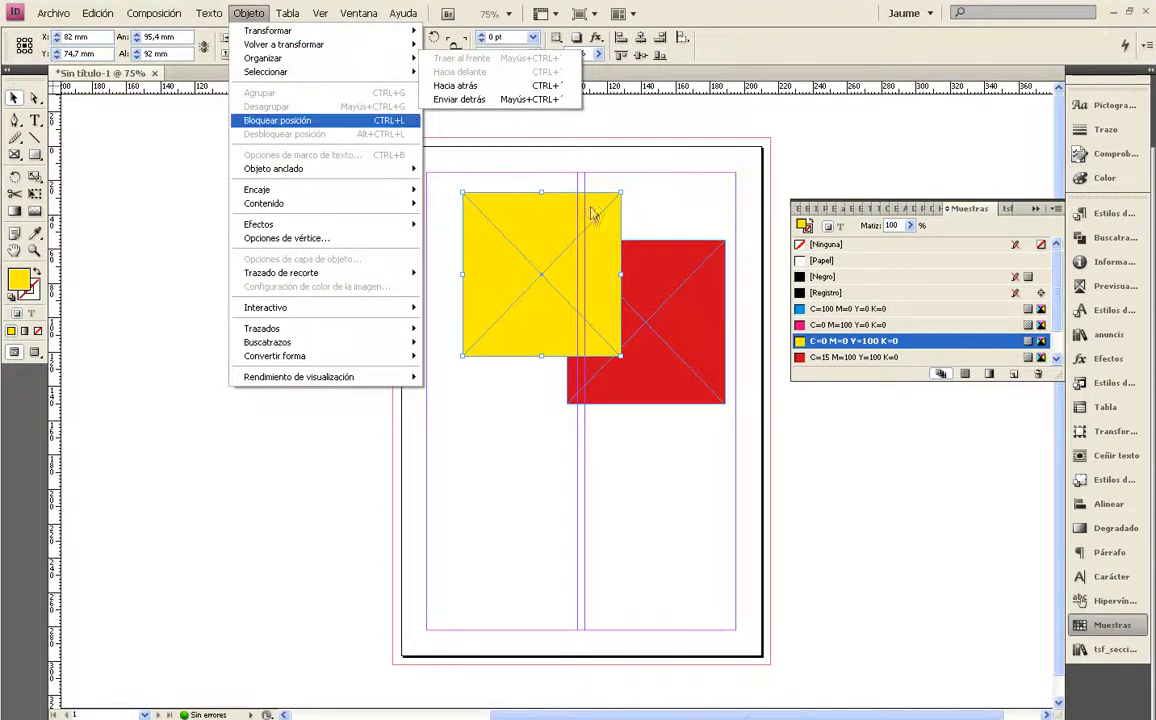
{"action": "left_click", "coordinate": [659, 257]}
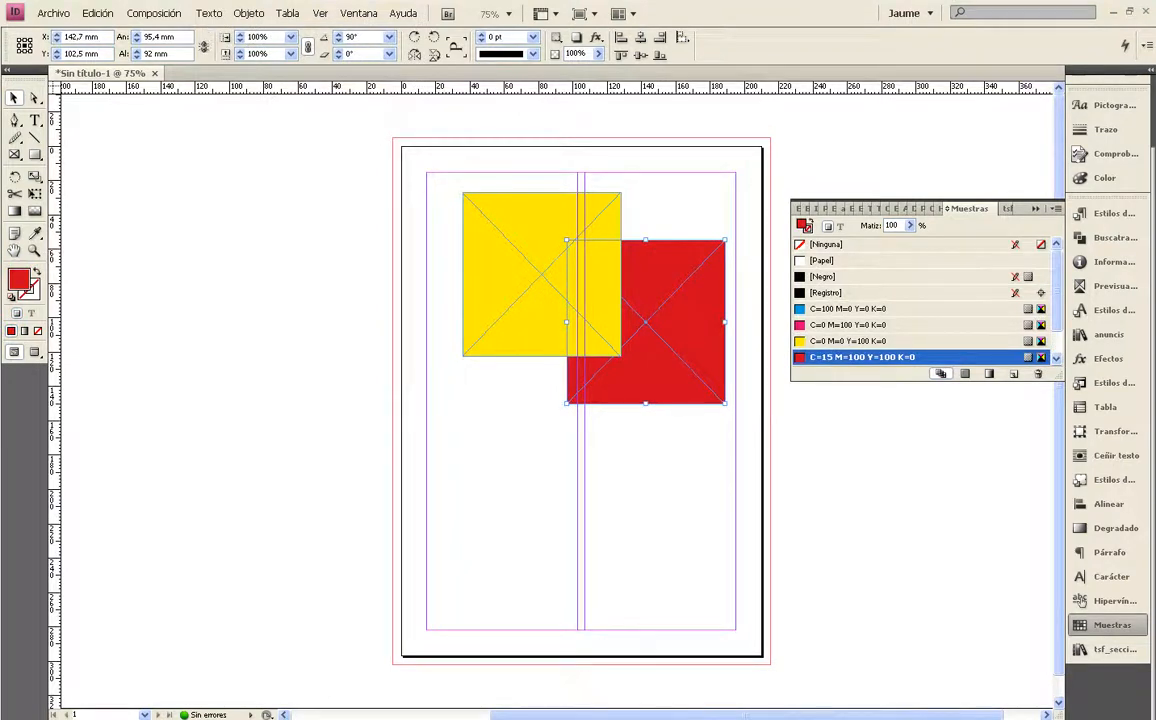
{"action": "left_click", "coordinate": [250, 14]}
{"action": "mouse_move", "coordinate": [245, 58]}
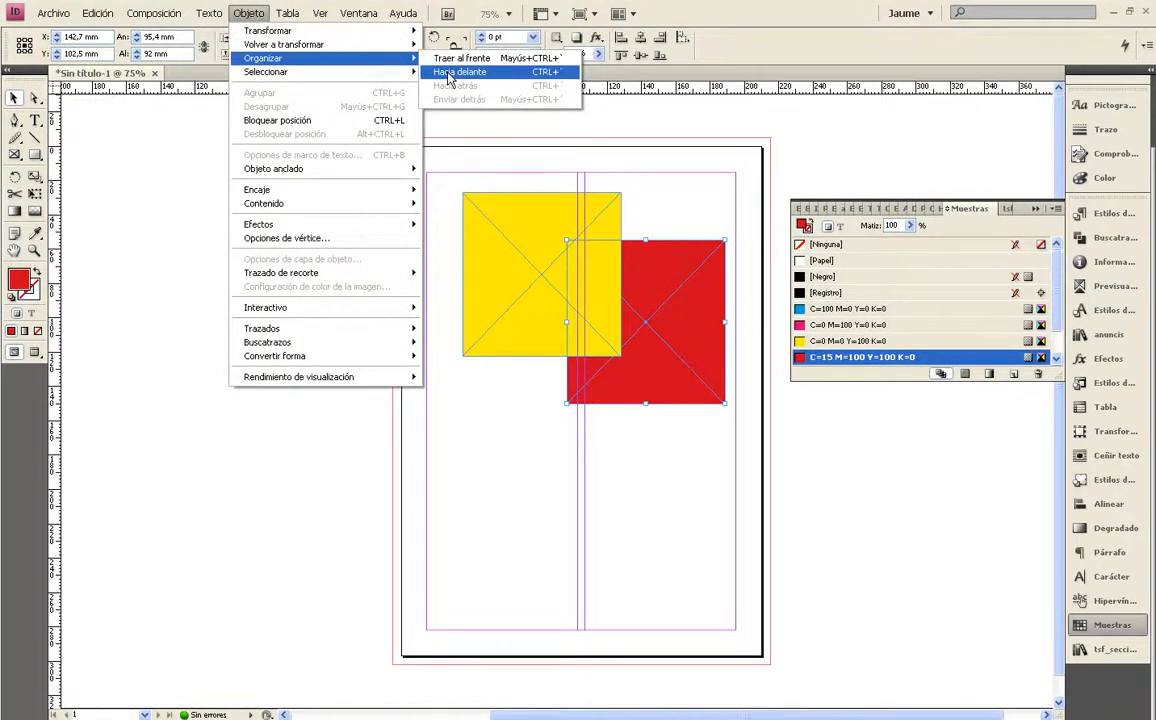
{"action": "left_click", "coordinate": [450, 73]}
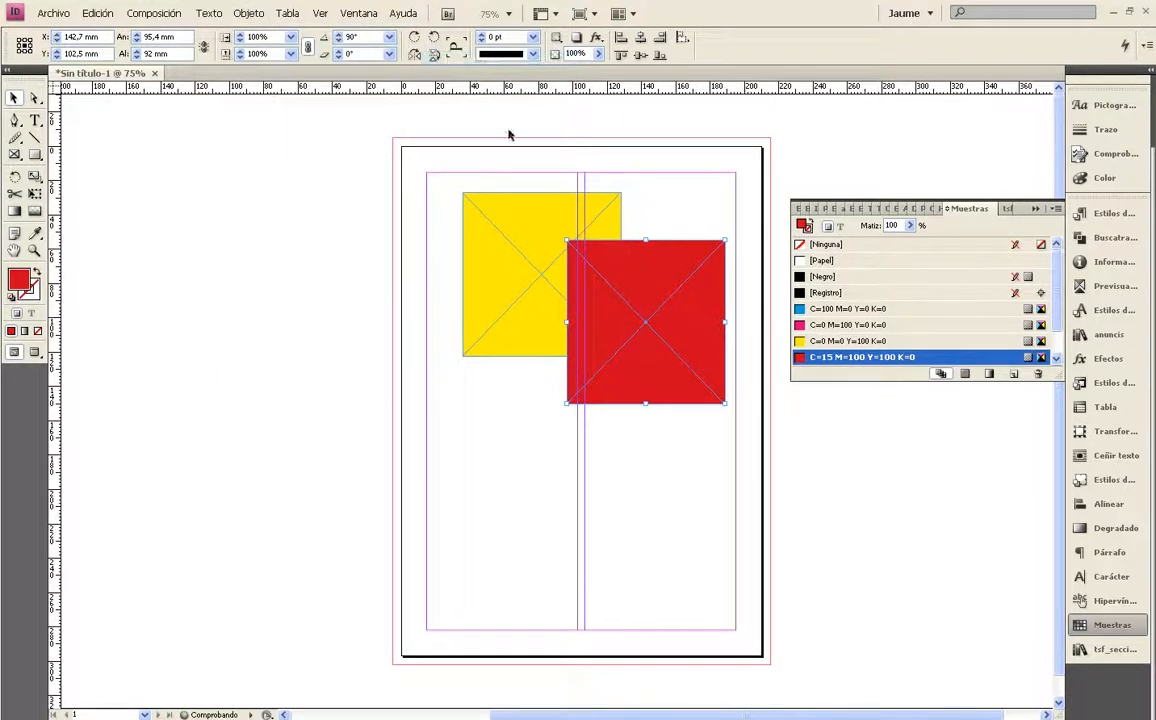
{"action": "left_click", "coordinate": [668, 206]}
{"action": "left_click", "coordinate": [636, 267]}
{"action": "left_click", "coordinate": [255, 14]}
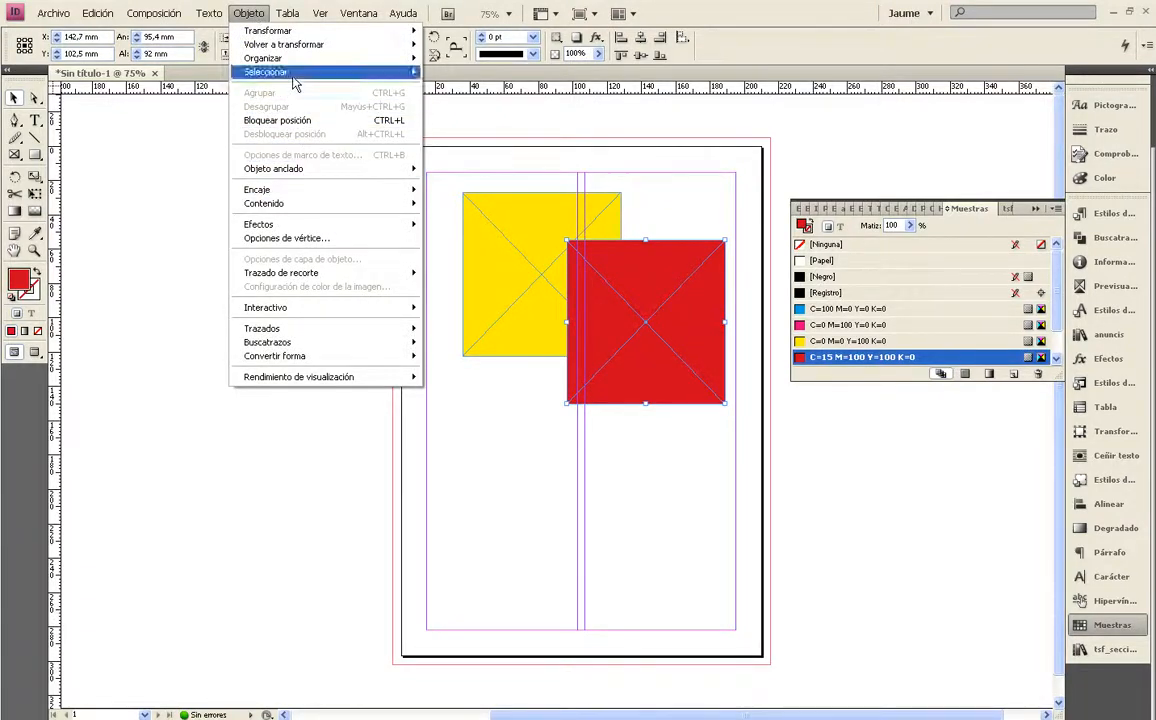
{"action": "mouse_move", "coordinate": [293, 76]}
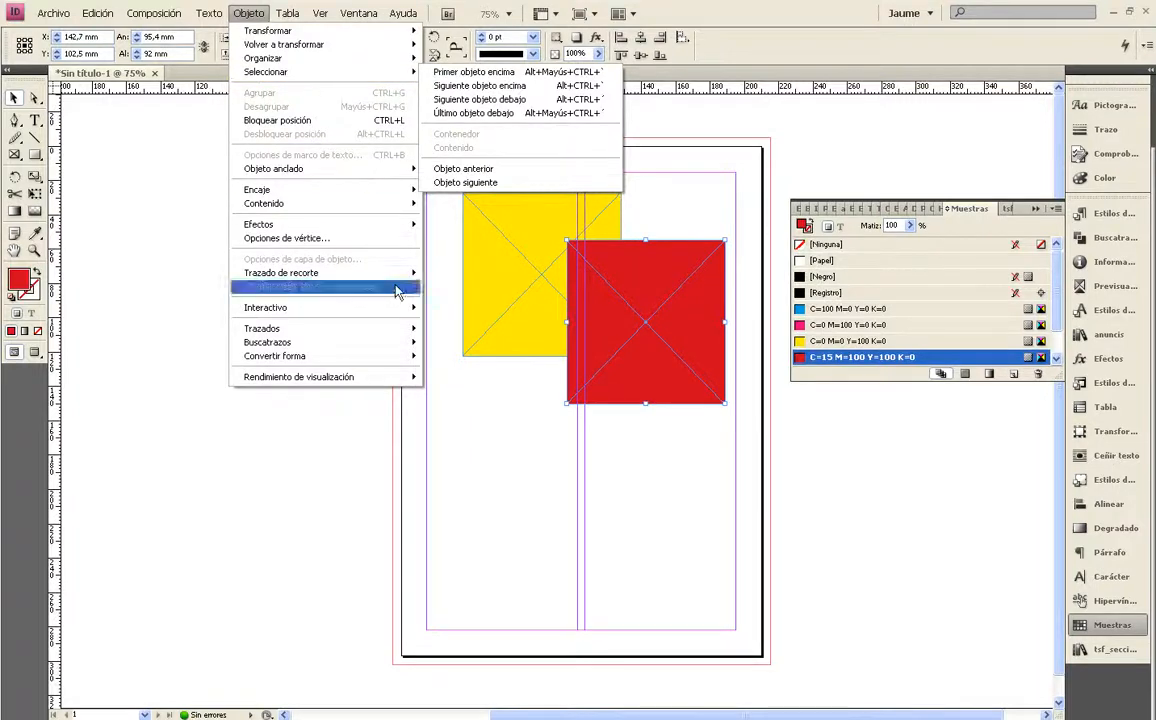
{"action": "left_click", "coordinate": [550, 413]}
Duplicate the yellow frame directly below the original and fill the copy with blue swatch C=100 M=90 Y=10 K=0
{"action": "left_click", "coordinate": [522, 337]}
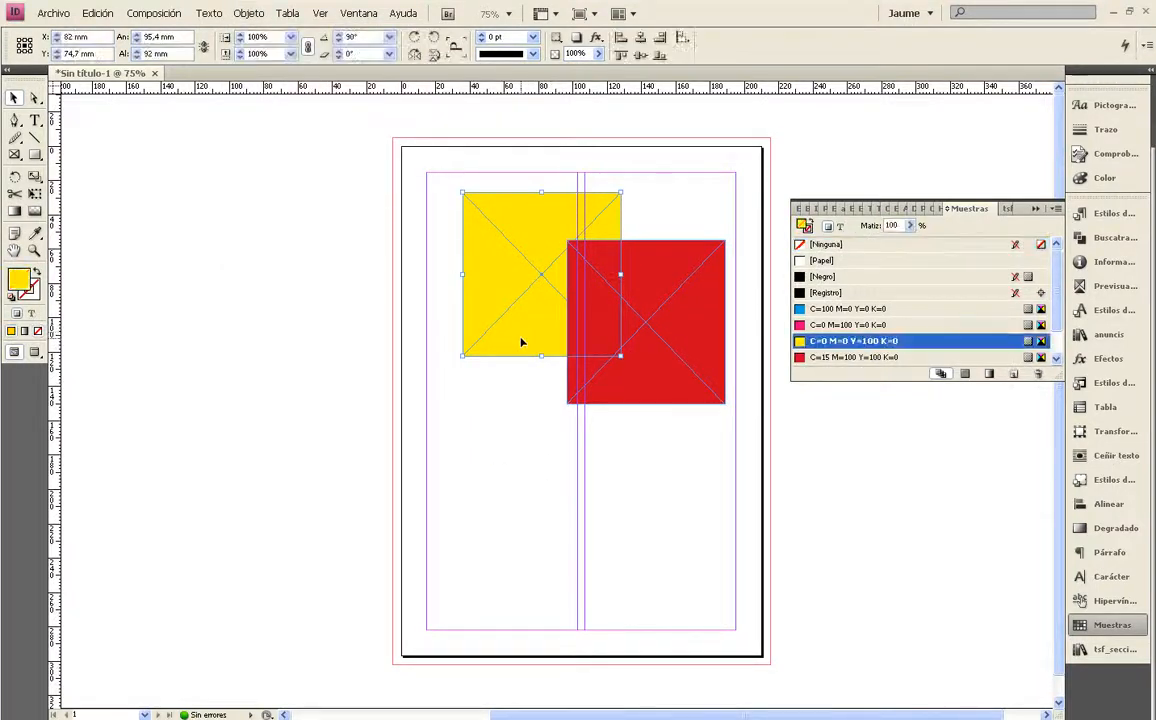
{"action": "left_click_drag", "start_coordinate": [521, 343], "coordinate": [527, 520]}
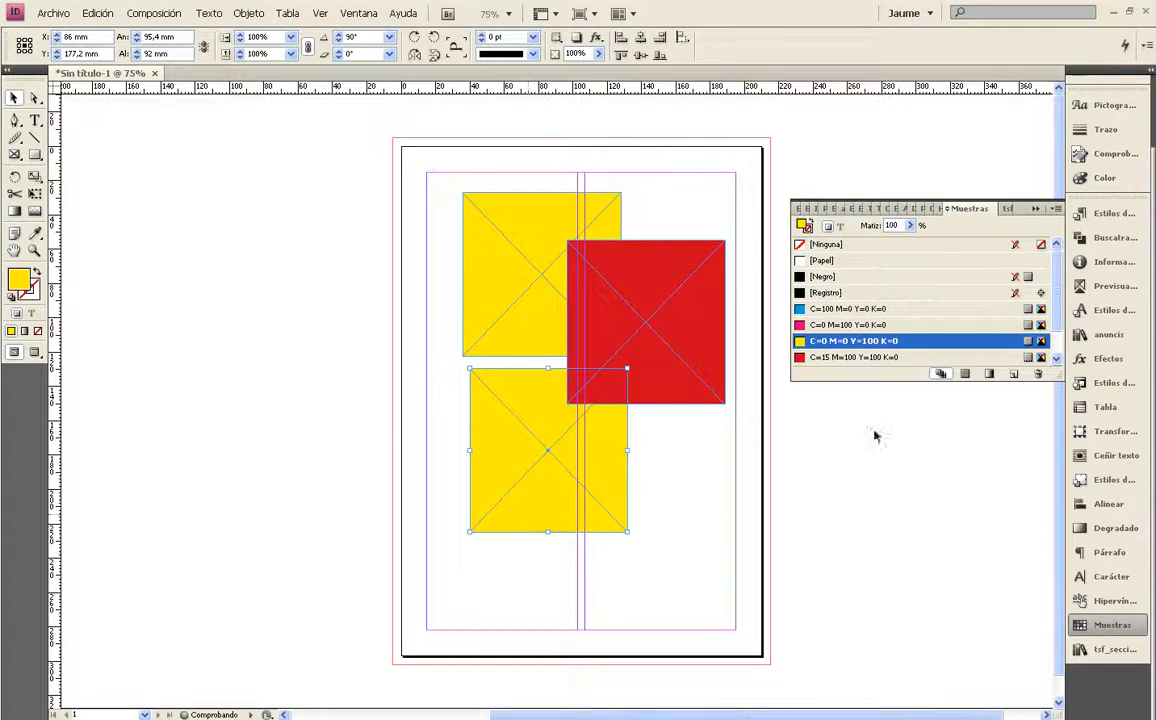
{"action": "scroll", "coordinate": [1057, 312], "scroll_direction": "down", "scroll_amount": 1}
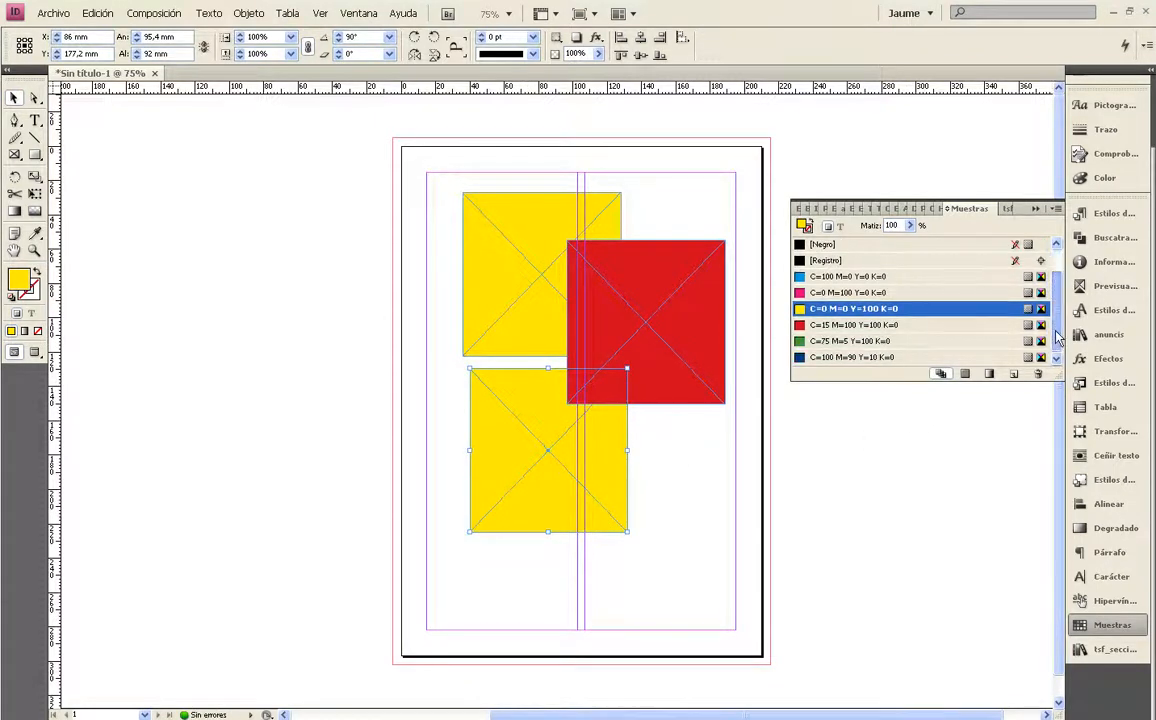
{"action": "left_click", "coordinate": [850, 357]}
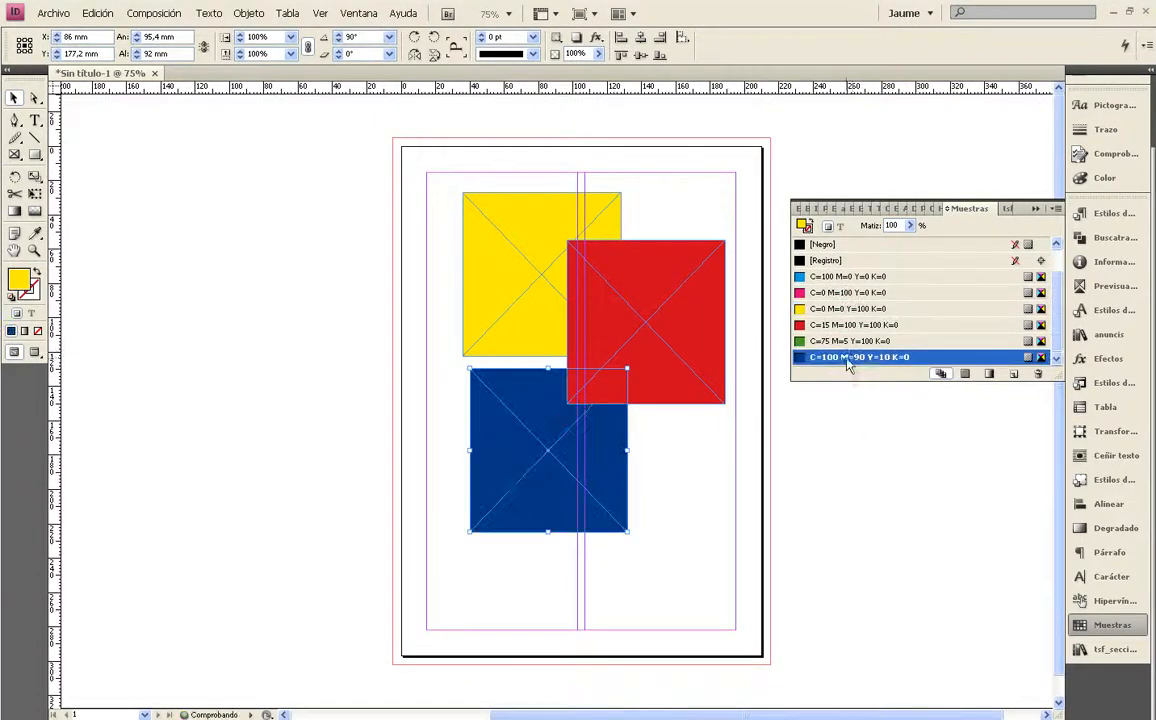
Select the next object above the blue frame with Siguiente objeto encima
{"action": "left_click", "coordinate": [243, 14]}
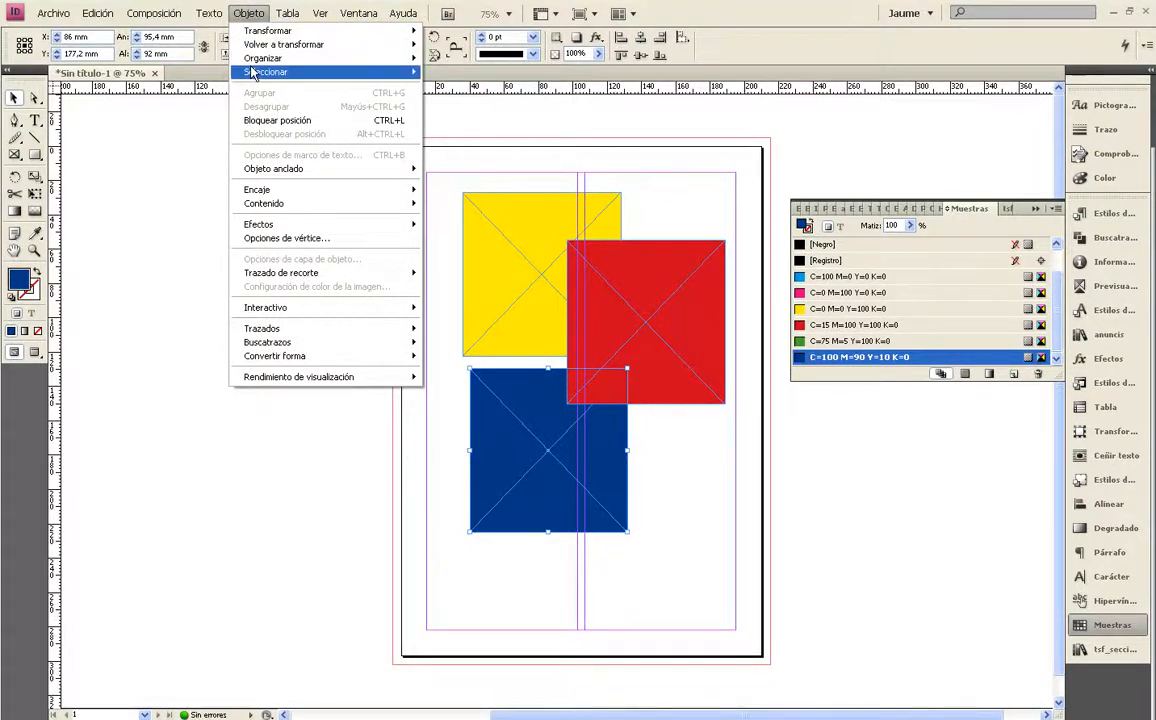
{"action": "mouse_move", "coordinate": [300, 72]}
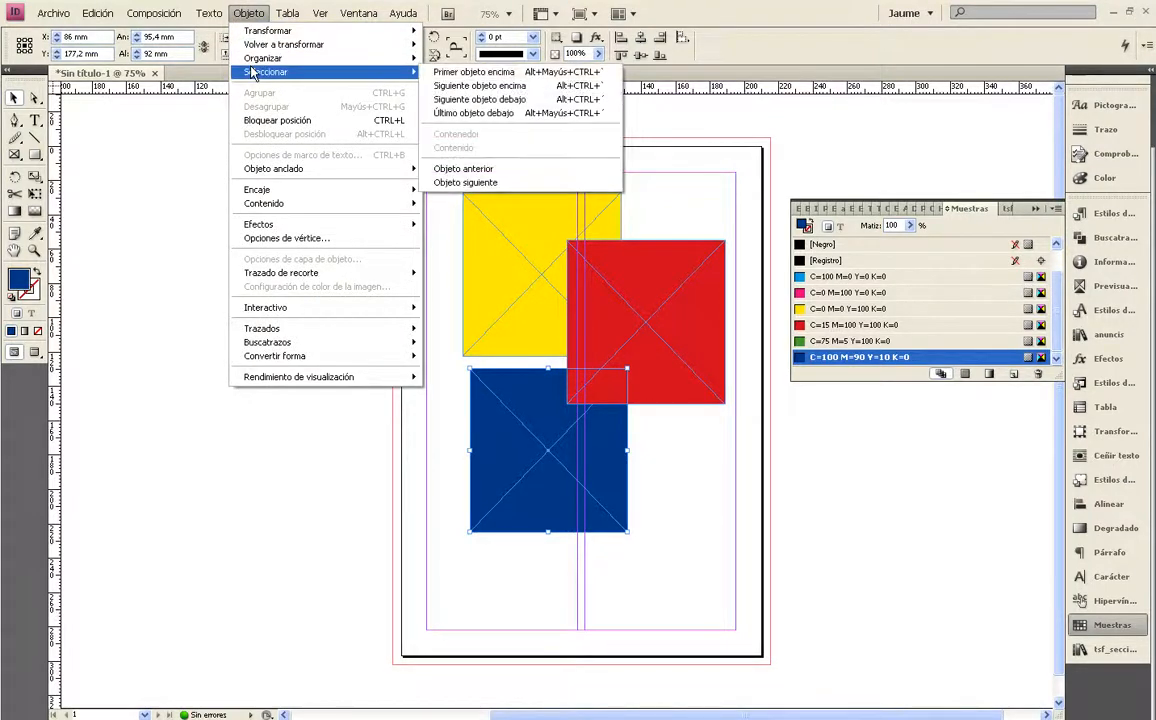
{"action": "left_click", "coordinate": [528, 86]}
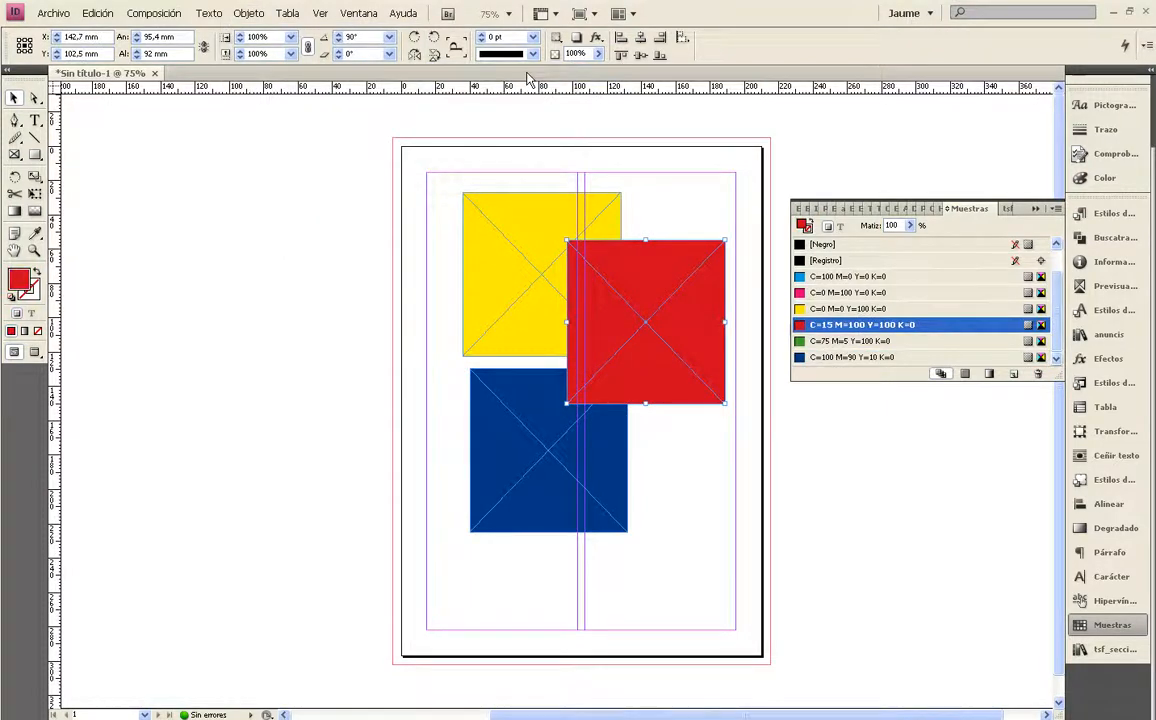
Select the lowest object in the stack with Último objeto debajo, then deselect everything
{"action": "left_click", "coordinate": [248, 13]}
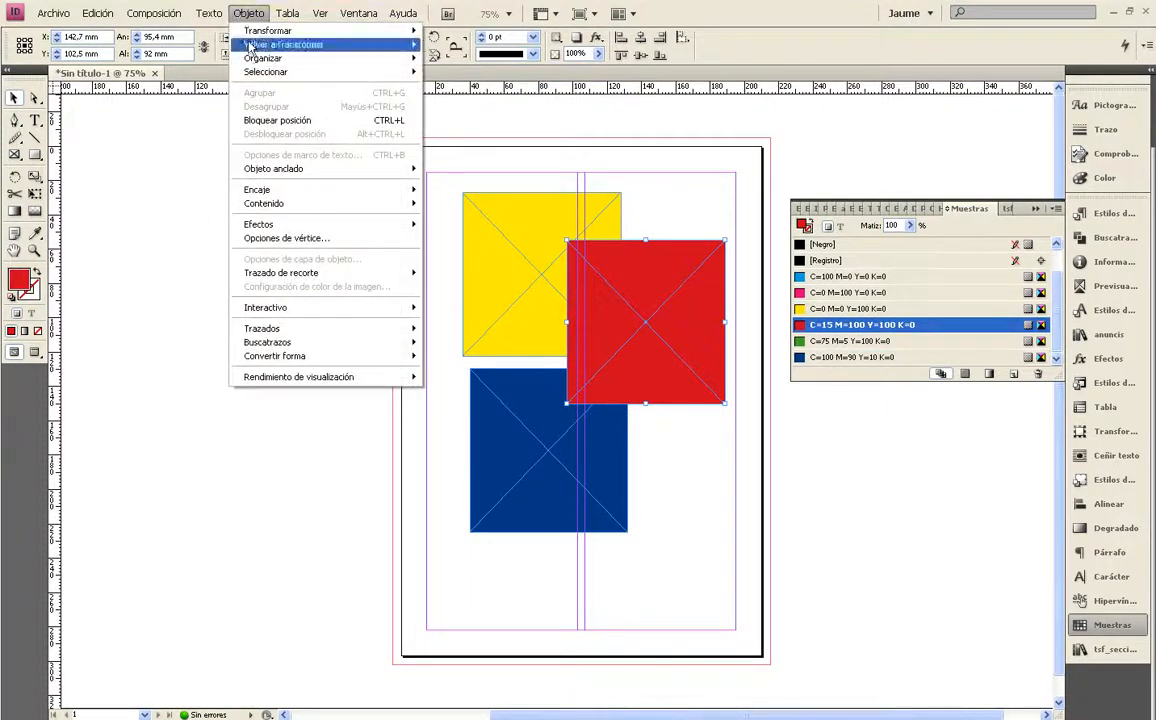
{"action": "mouse_move", "coordinate": [290, 73]}
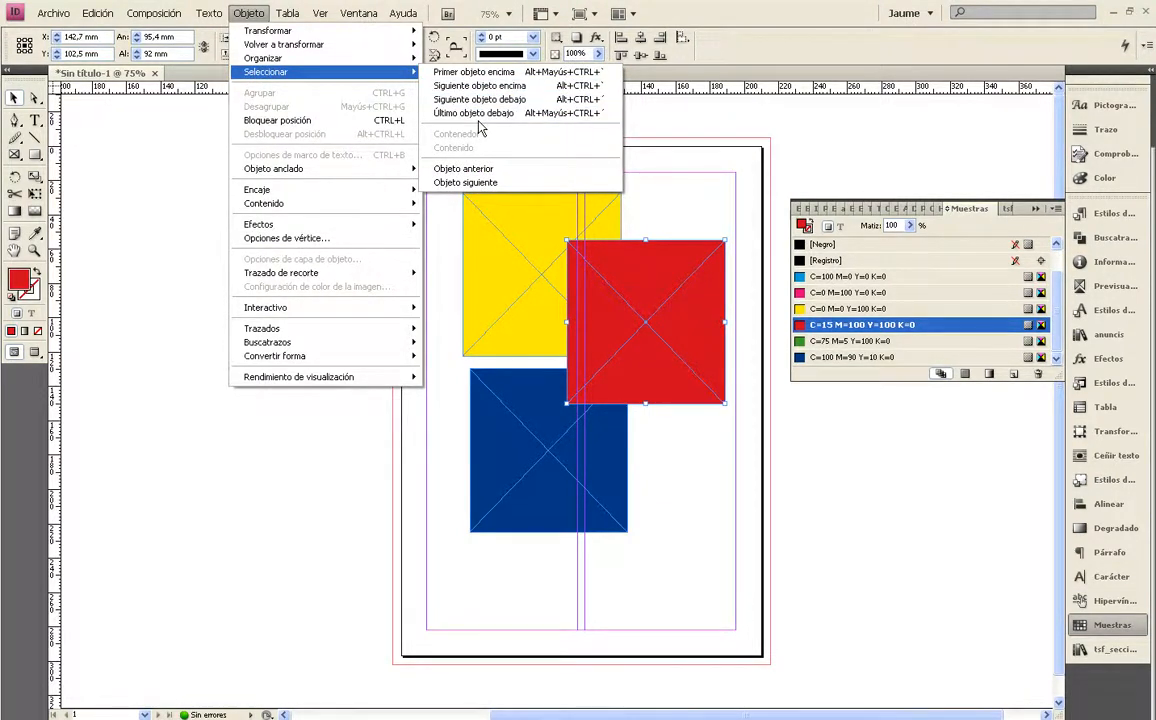
{"action": "left_click", "coordinate": [480, 113]}
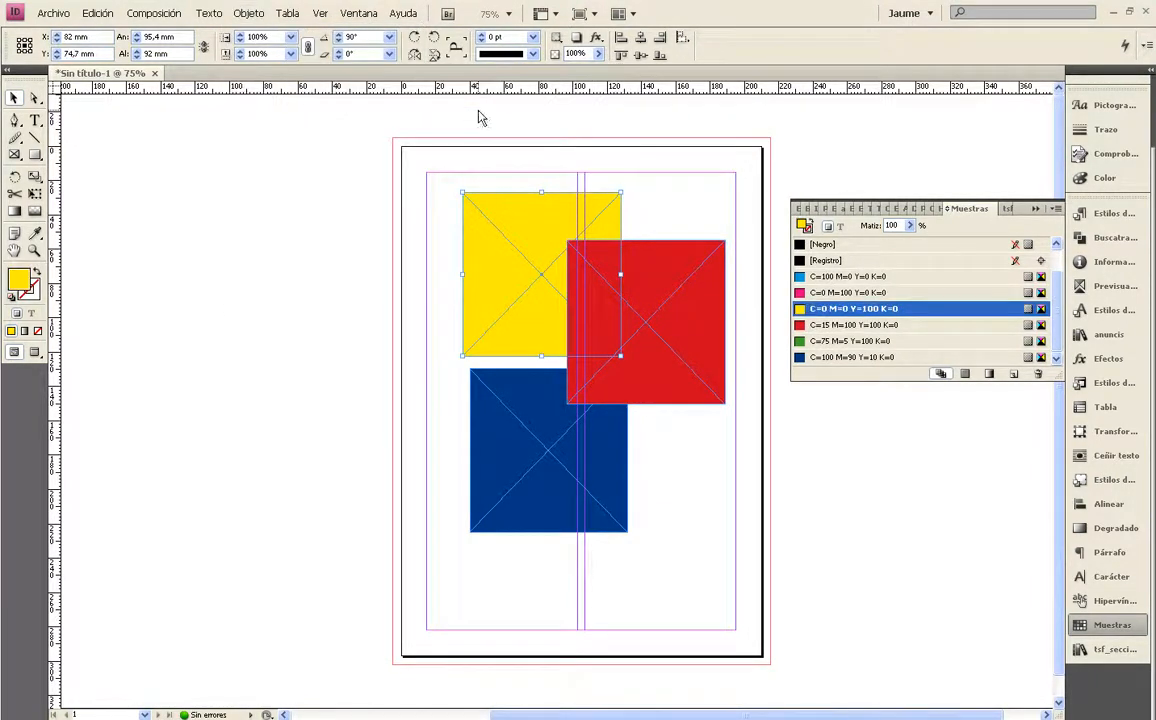
{"action": "left_click", "coordinate": [508, 176]}
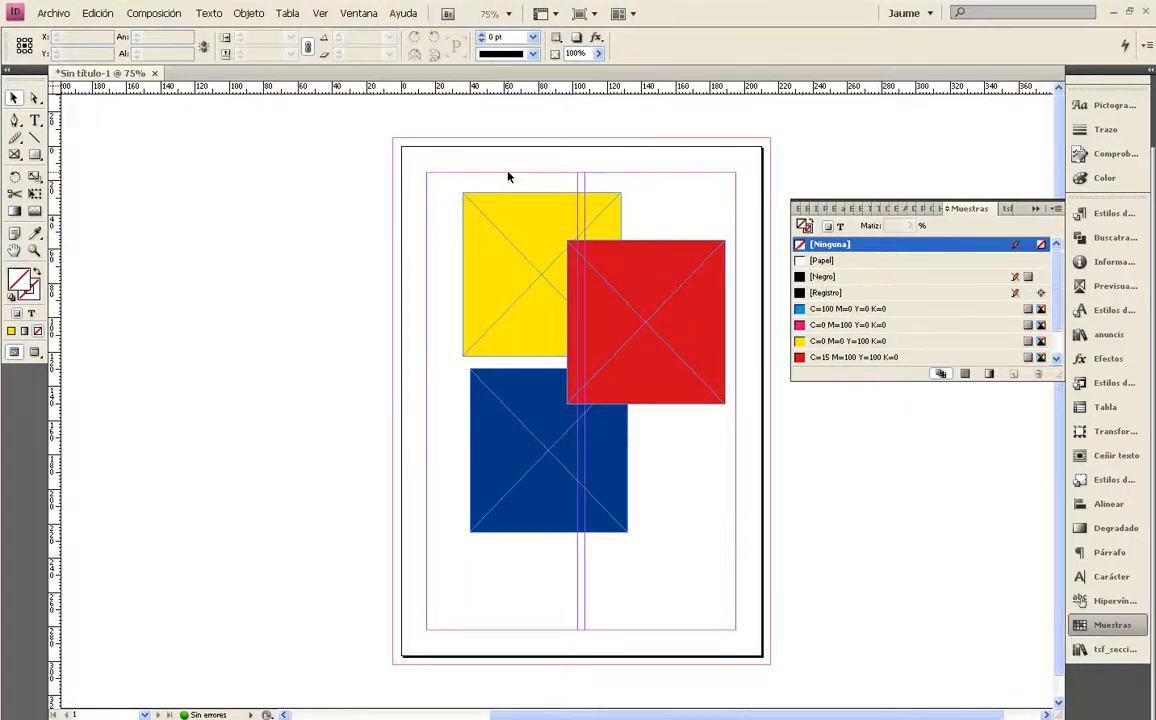
Move the blue frame up over the yellow one, centred at about X 61 mm and Y 49 mm
{"action": "left_click", "coordinate": [262, 14]}
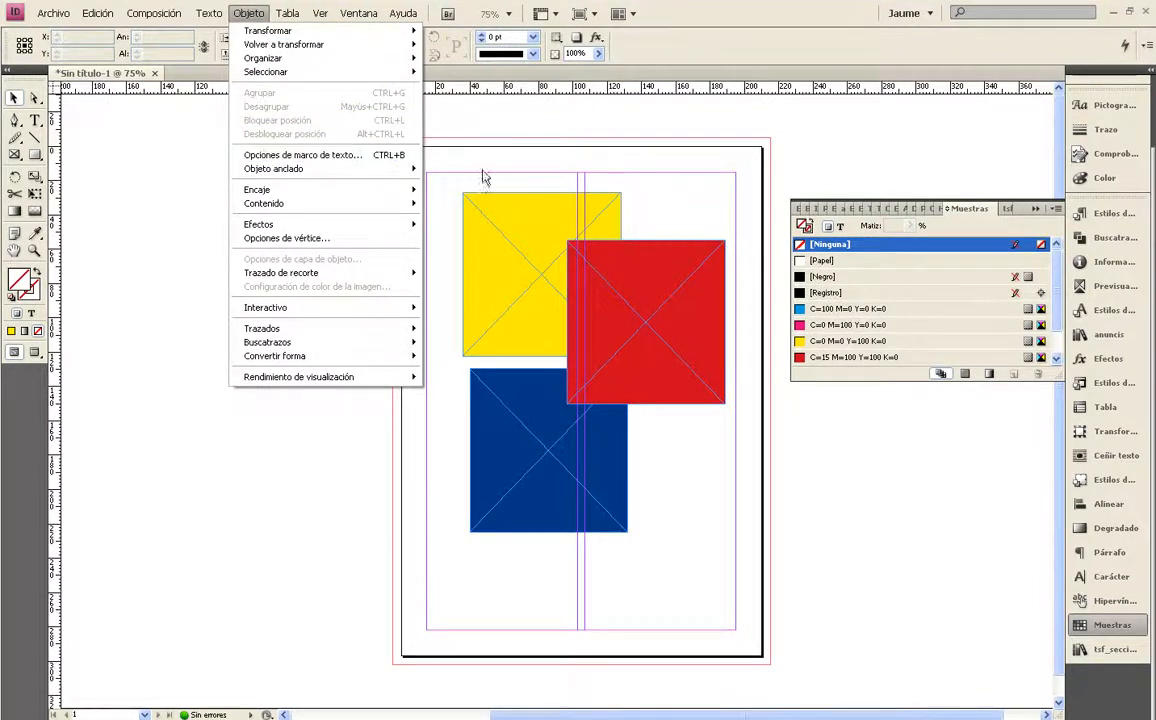
{"action": "left_click", "coordinate": [654, 174]}
{"action": "left_click", "coordinate": [538, 426]}
{"action": "left_click_drag", "start_coordinate": [538, 428], "coordinate": [492, 207]}
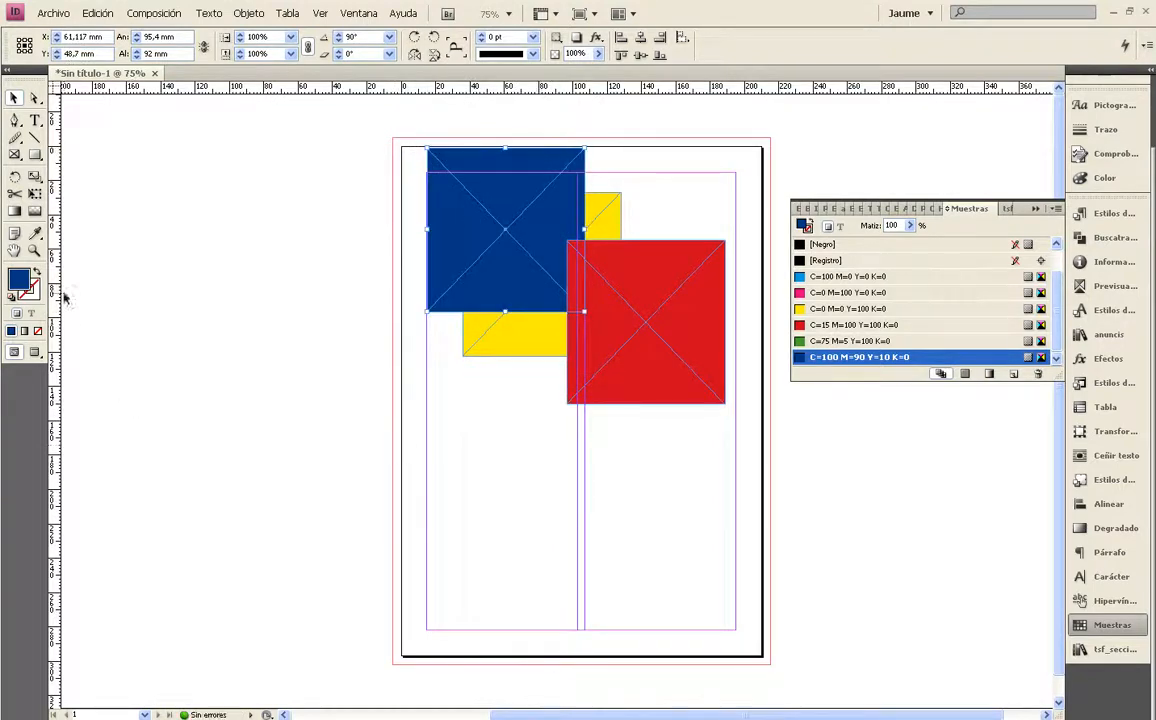
Draw a text frame about 178 × 71 mm below the coloured frames and widen it to 180 mm at the right margin guide
{"action": "left_click", "coordinate": [34, 120]}
{"action": "left_click_drag", "start_coordinate": [428, 440], "coordinate": [732, 560]}
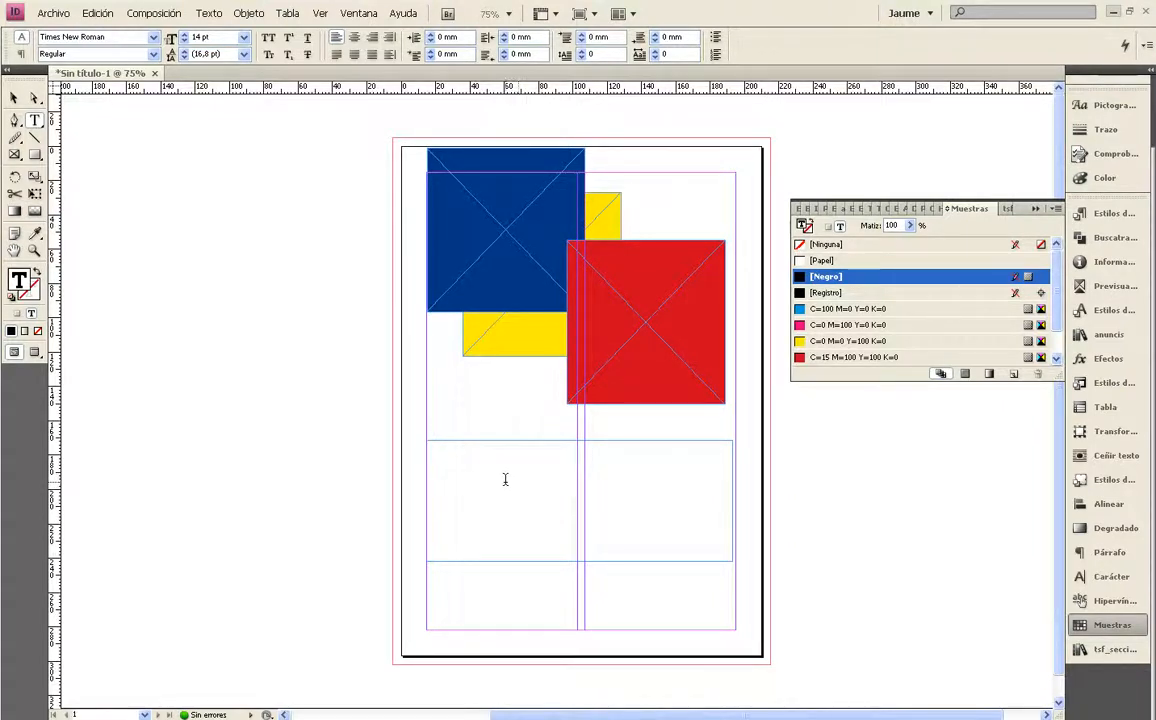
{"action": "left_click", "coordinate": [14, 97]}
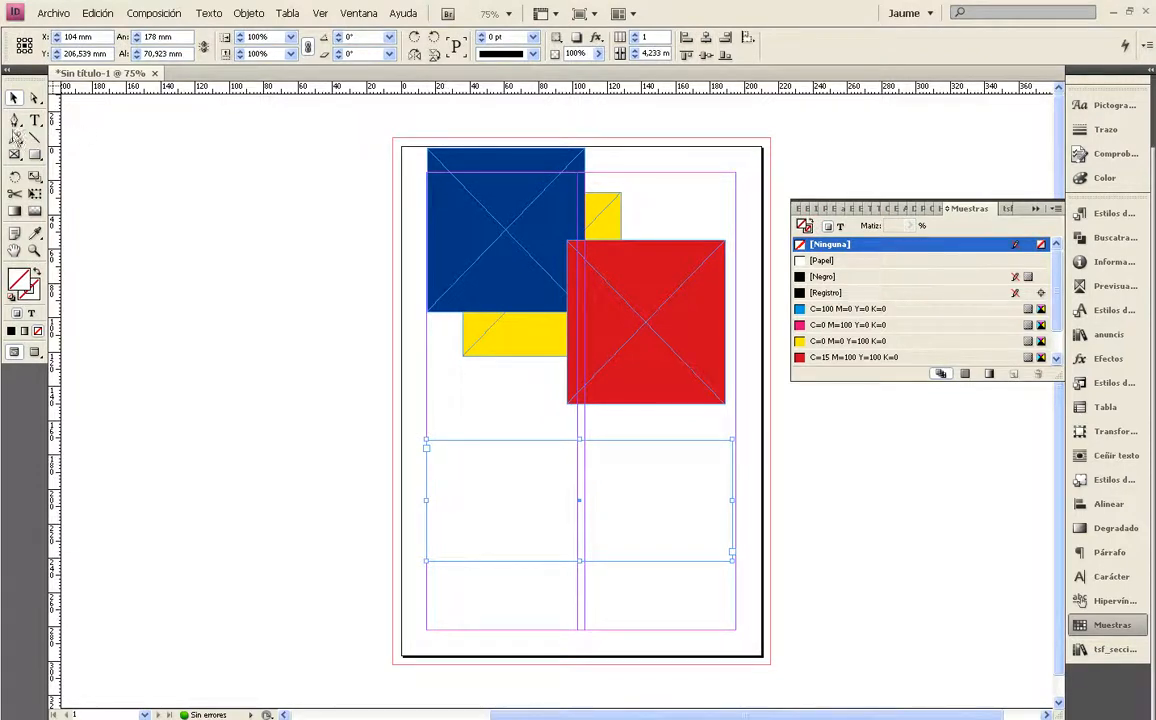
{"action": "left_click", "coordinate": [34, 119]}
{"action": "left_click", "coordinate": [476, 458]}
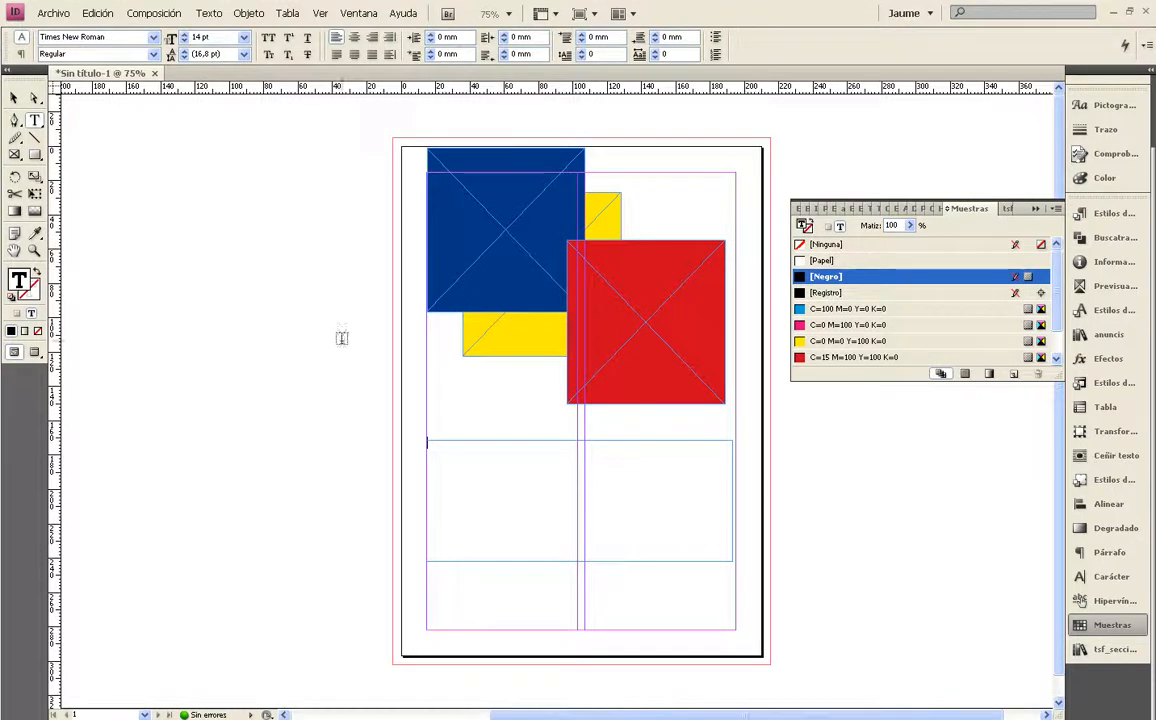
{"action": "left_click", "coordinate": [14, 97]}
{"action": "left_click_drag", "start_coordinate": [730, 501], "coordinate": [735, 501]}
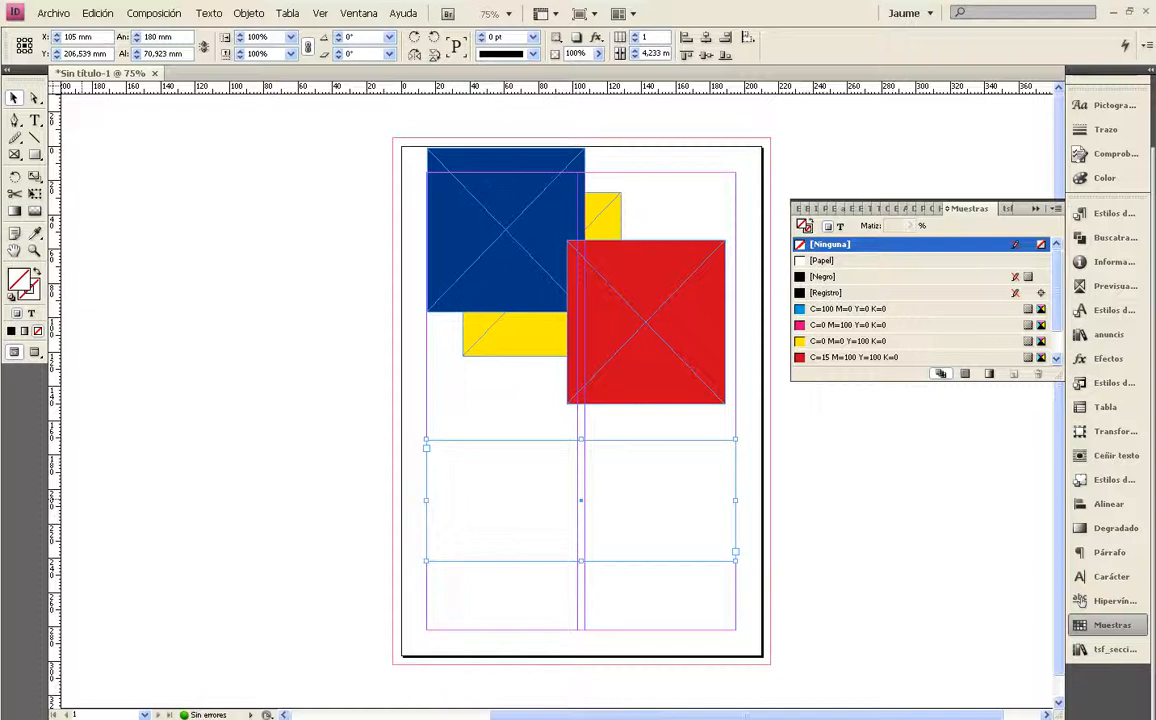
Switch to the Firefox browser, restore its window to a smaller size and move it aside
{"action": "key", "text": "ctrl+d"}
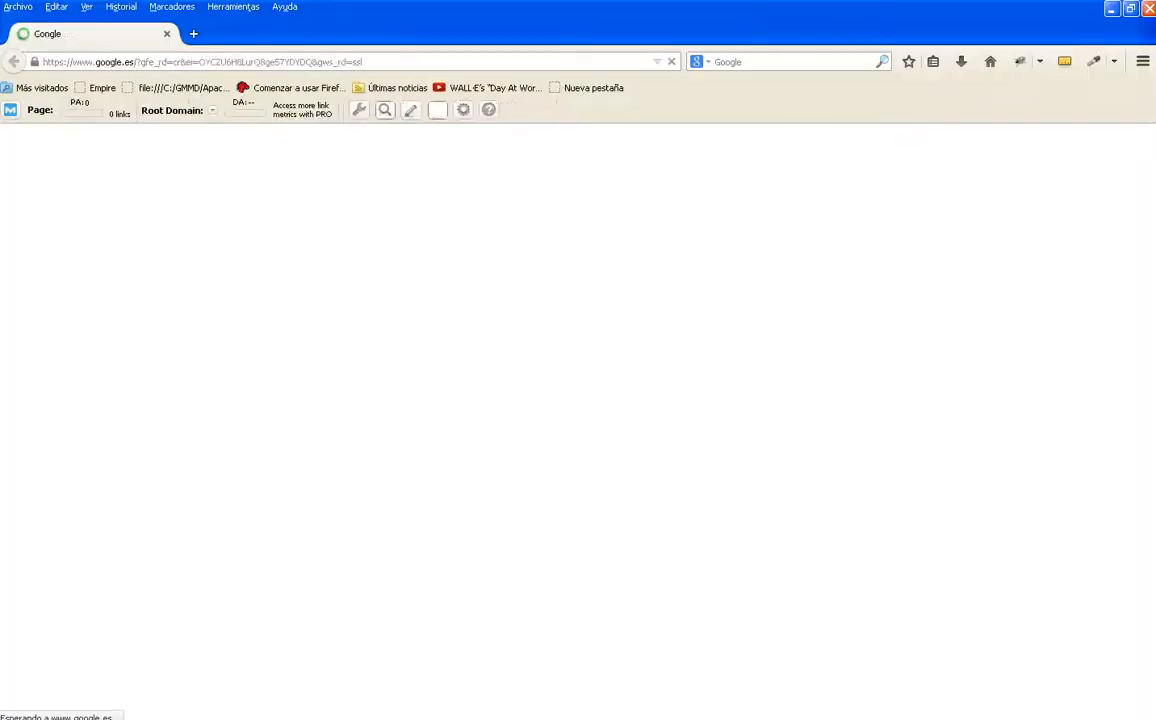
{"action": "left_click", "coordinate": [1130, 9]}
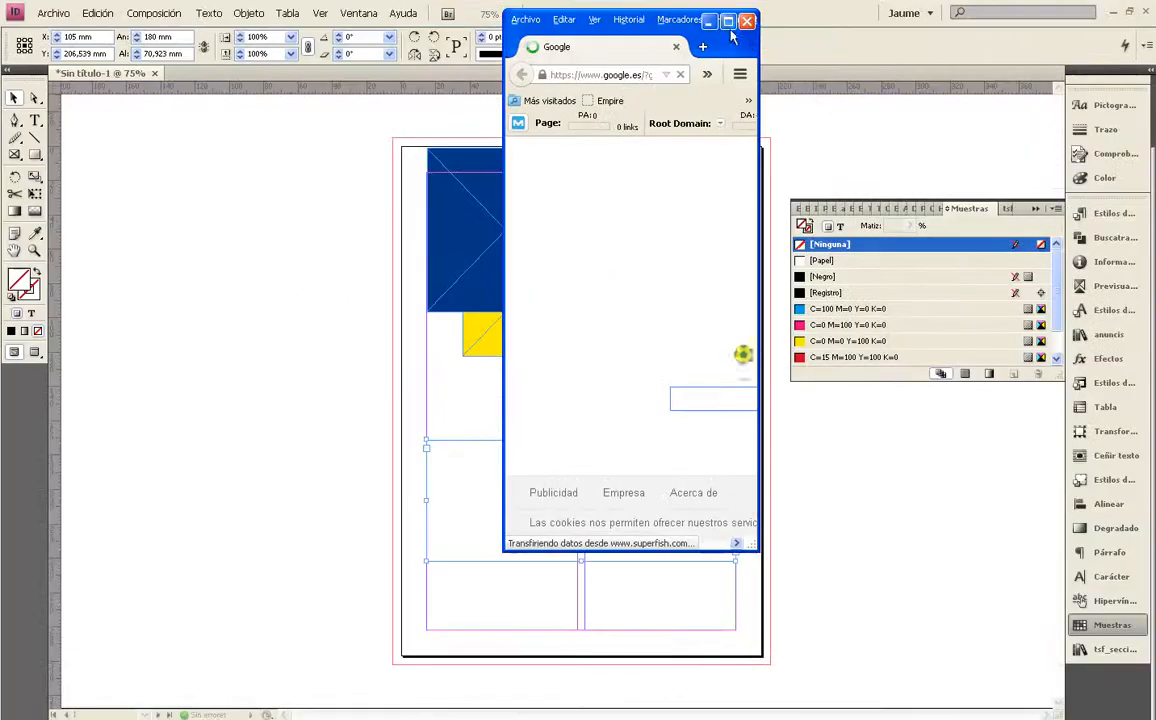
{"action": "left_click_drag", "start_coordinate": [615, 36], "coordinate": [0, 68]}
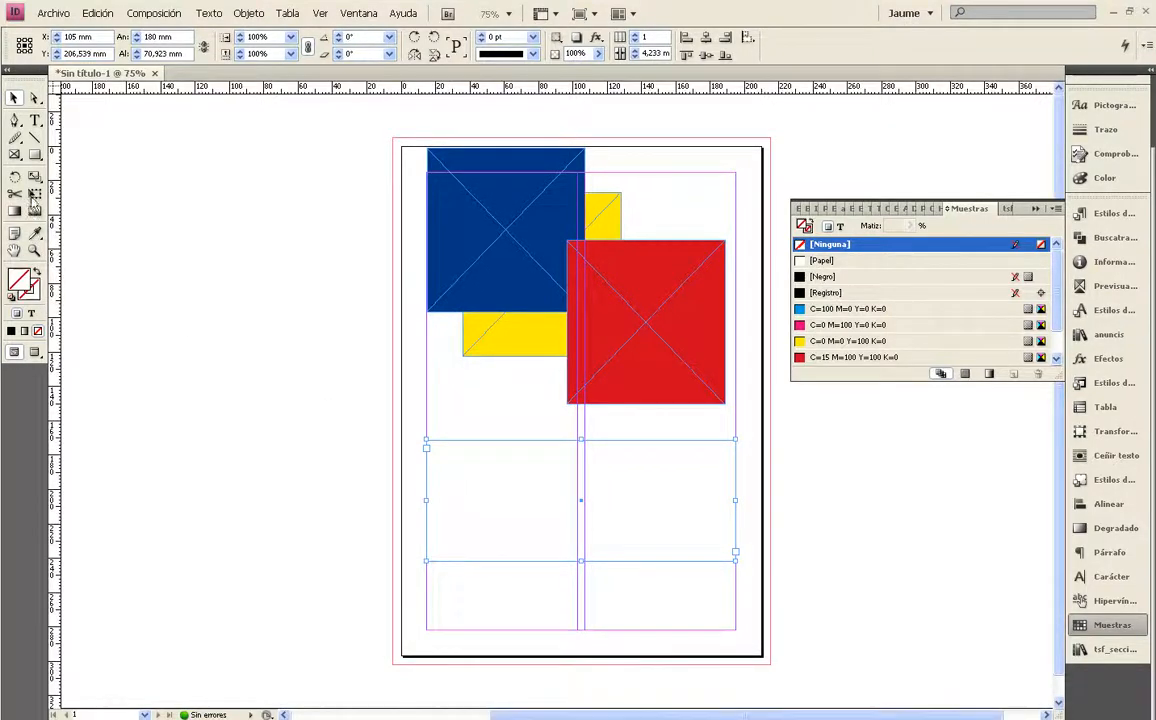
Insert two paragraphs of placeholder text starting "Lorem ipsum ad his scripta" into the text frame in InDesign and finish editing
{"action": "left_click", "coordinate": [35, 120]}
{"action": "left_click", "coordinate": [446, 457]}
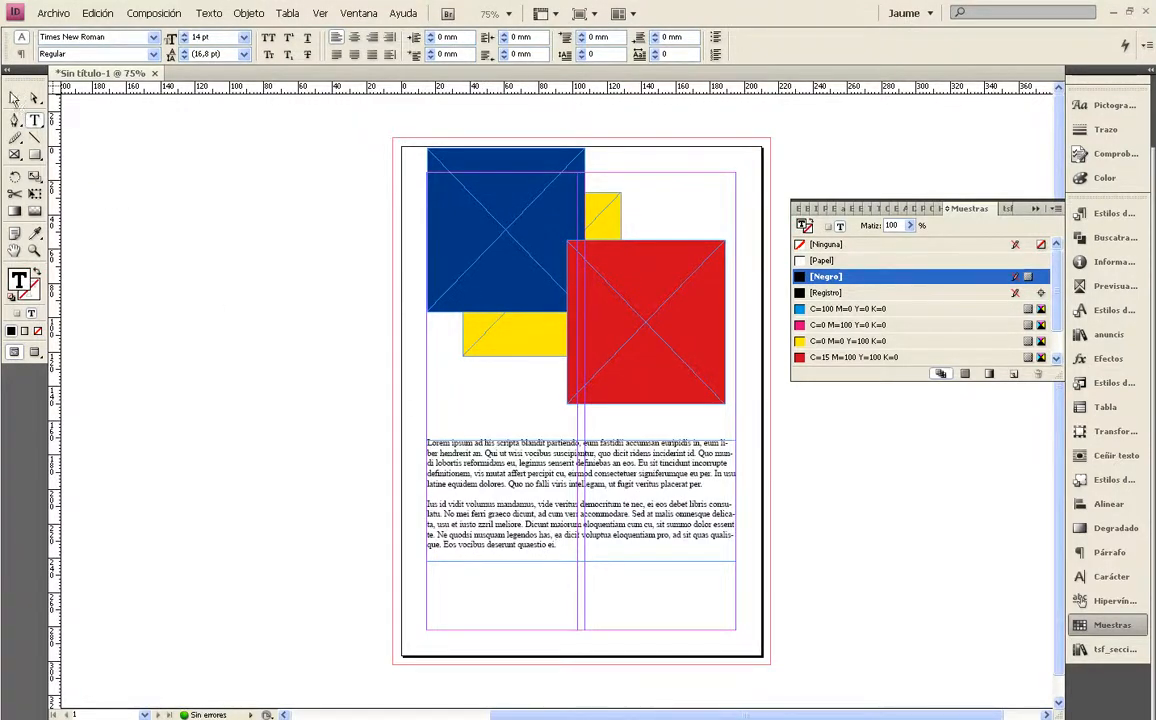
{"action": "key", "text": "Escape"}
View the general text frame options of the Lorem ipsum frame and close them without changes
{"action": "left_click", "coordinate": [248, 14]}
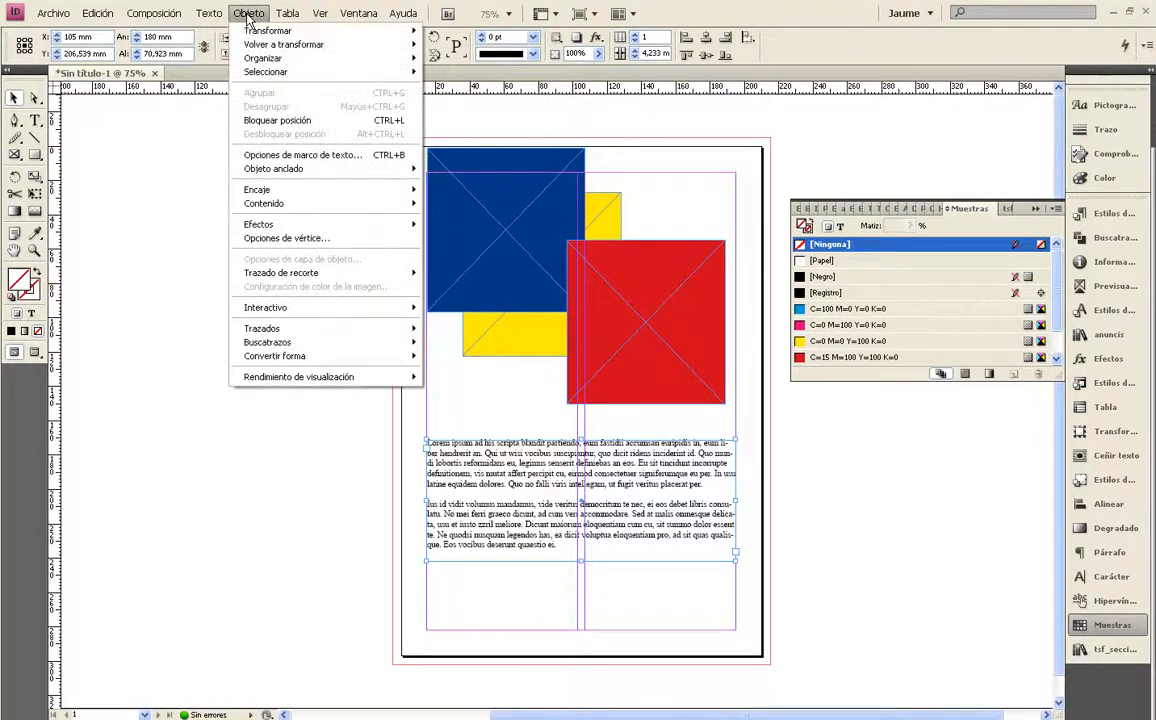
{"action": "left_click", "coordinate": [258, 152]}
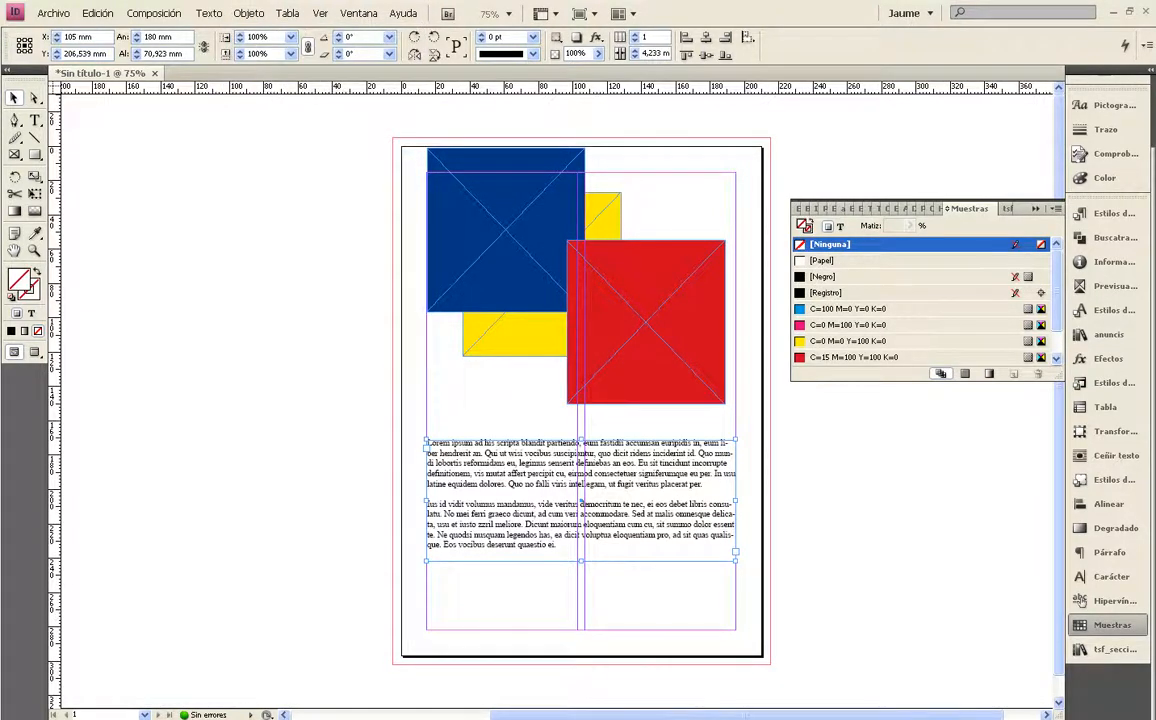
{"action": "left_click_drag", "start_coordinate": [529, 129], "coordinate": [547, 128]}
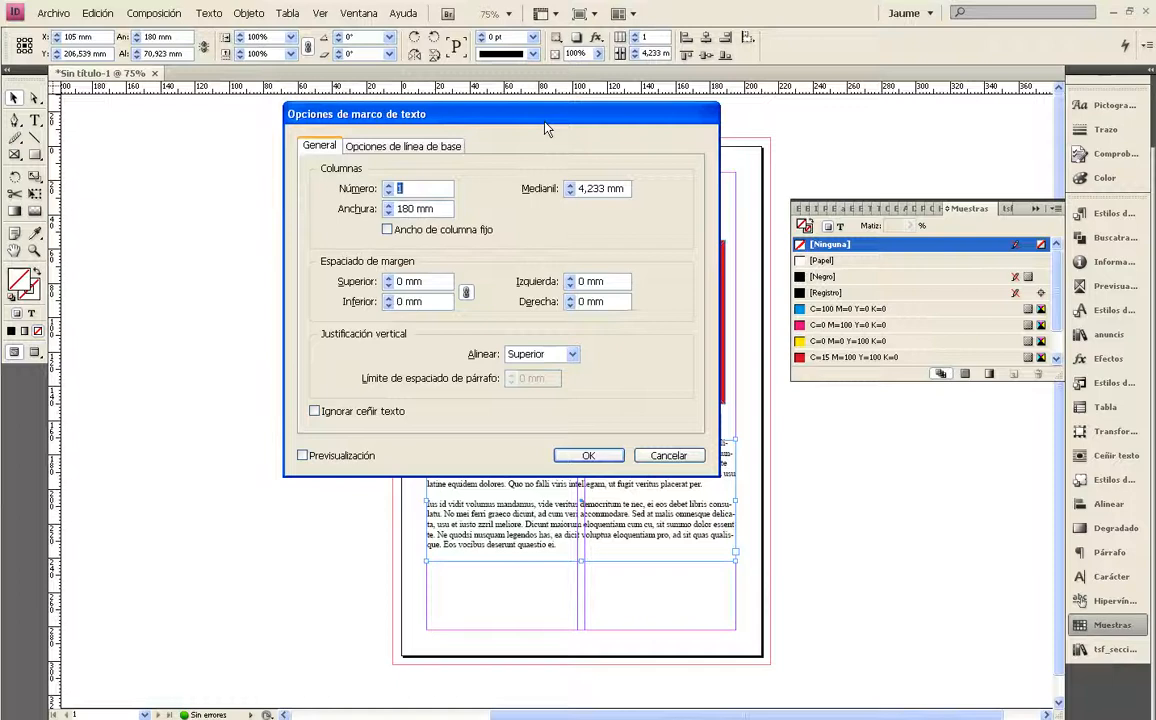
{"action": "left_click", "coordinate": [668, 455]}
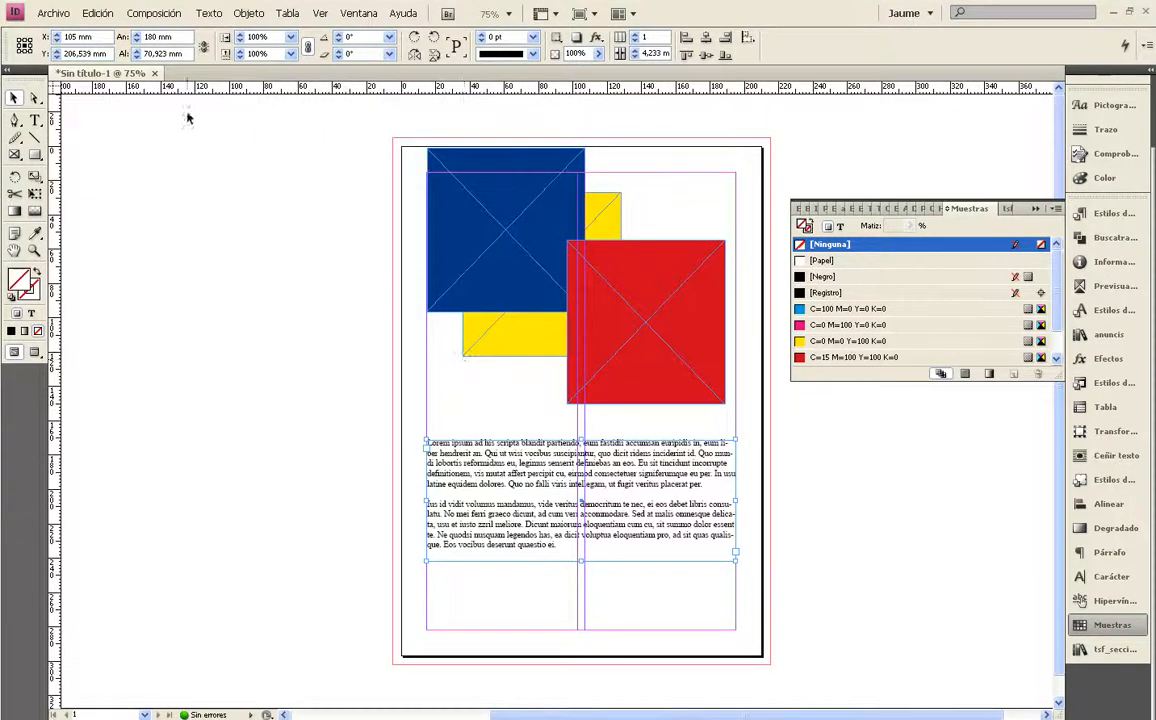
Try splitting the Lorem ipsum text frame into two columns in the text frame options, with preview on
{"action": "left_click", "coordinate": [209, 13]}
{"action": "mouse_move", "coordinate": [249, 13]}
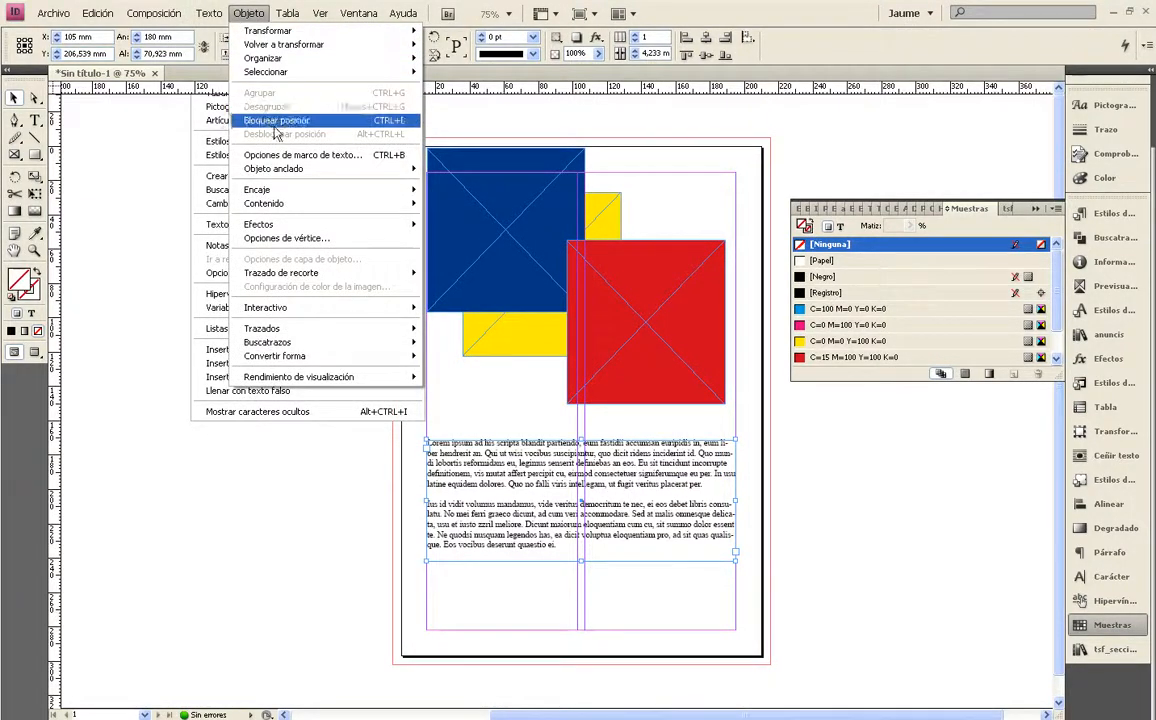
{"action": "left_click", "coordinate": [258, 155]}
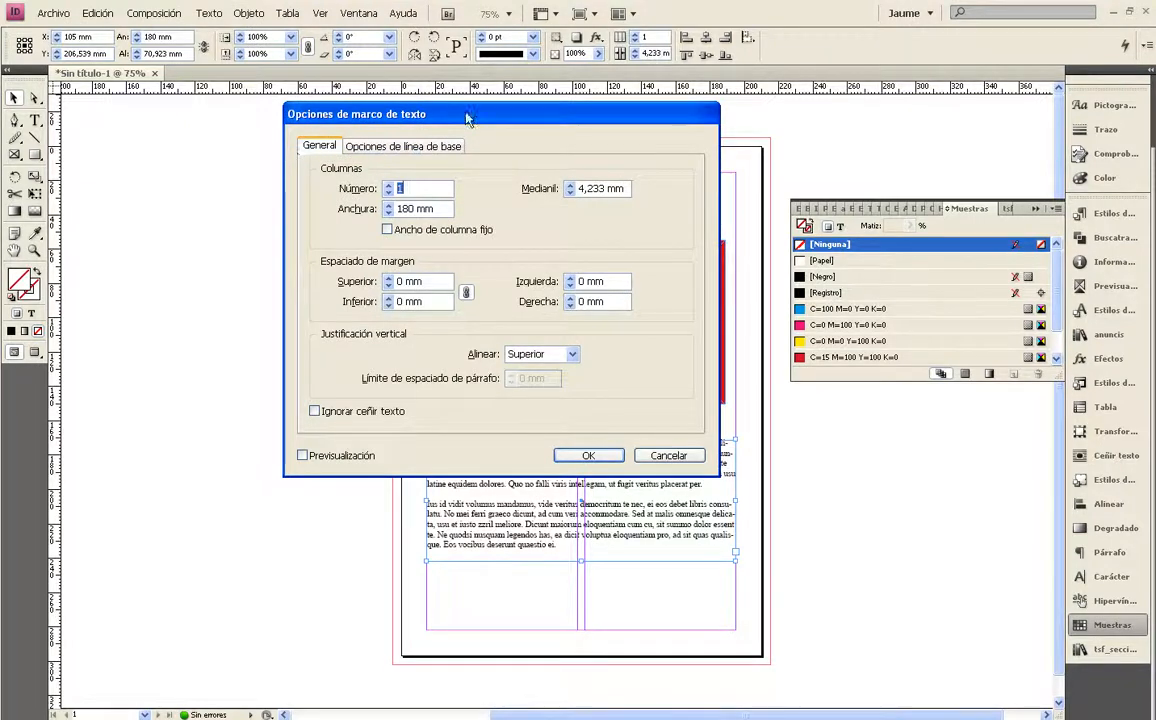
{"action": "left_click_drag", "start_coordinate": [466, 119], "coordinate": [300, 66]}
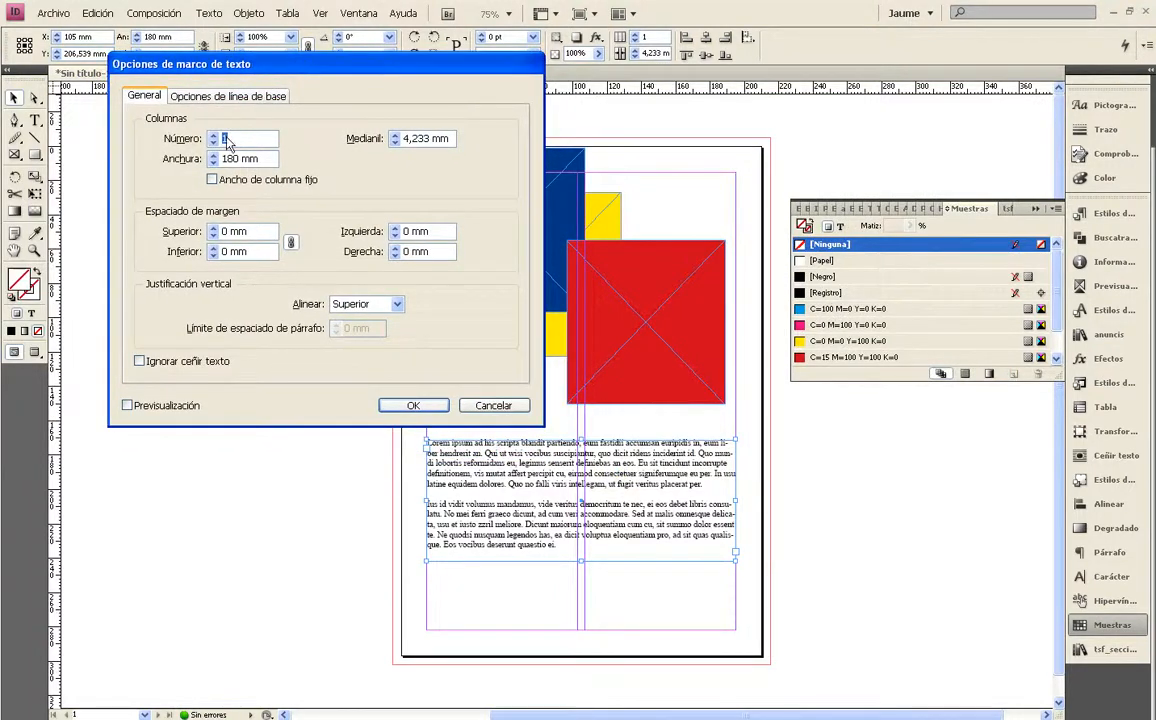
{"action": "left_click", "coordinate": [213, 135]}
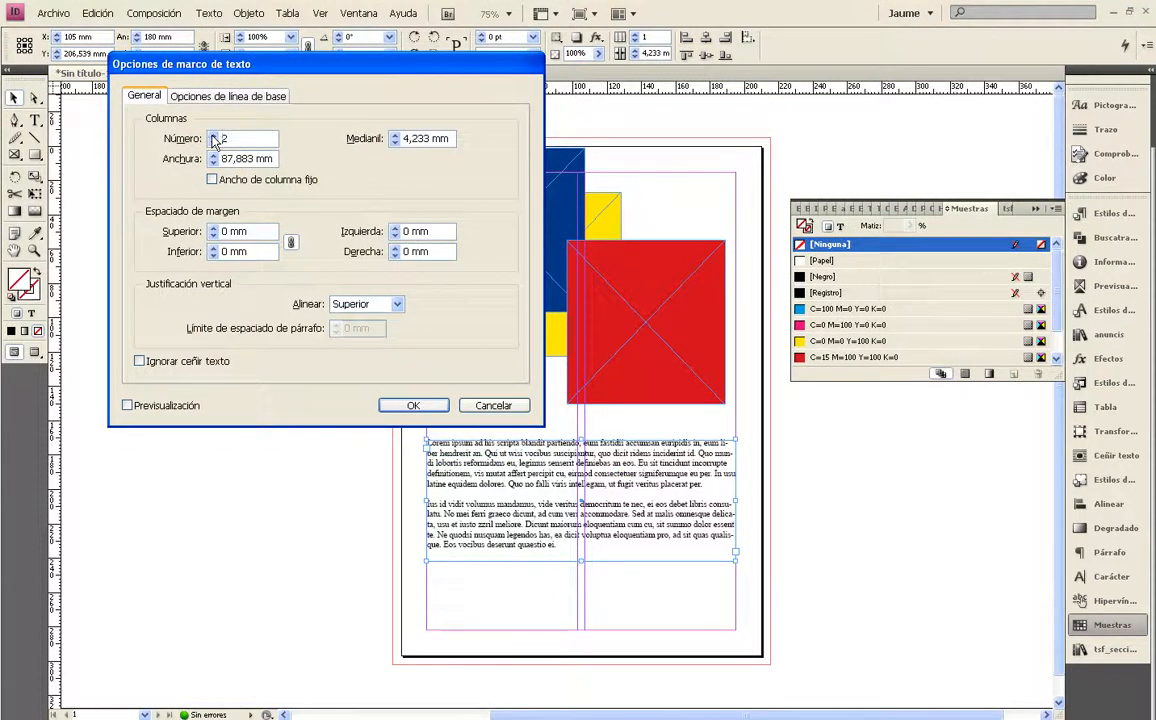
{"action": "left_click", "coordinate": [128, 406]}
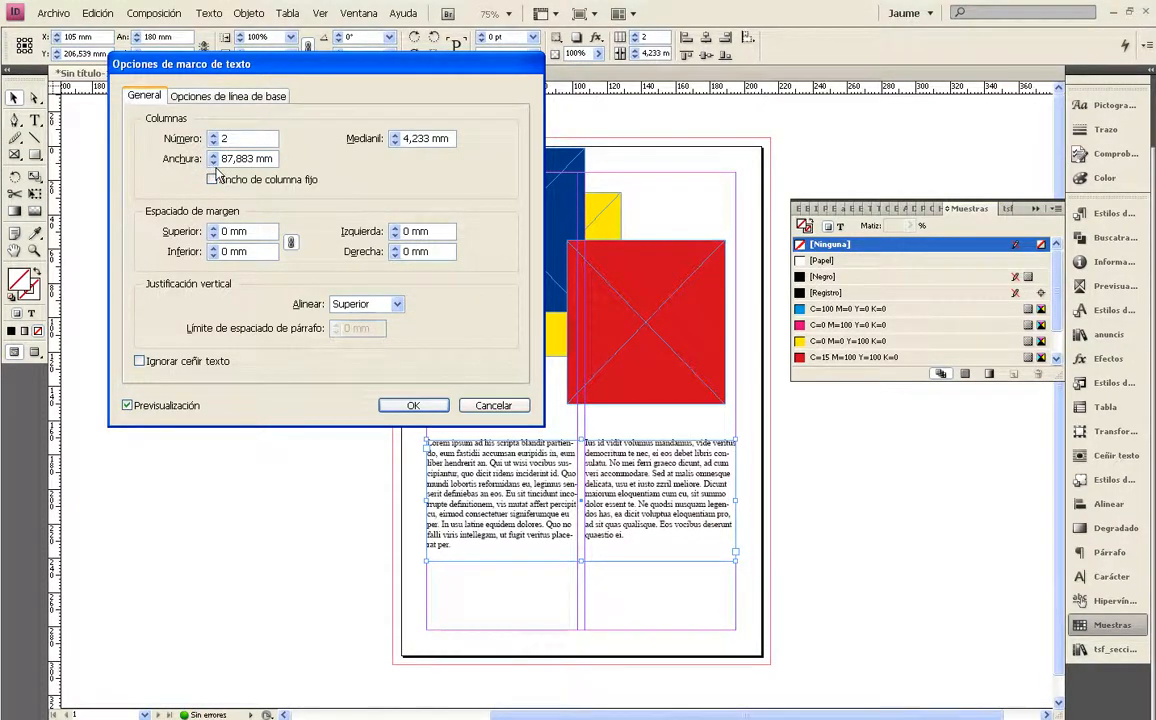
Try a column width of 87 mm and 3 mm inset spacing on all sides, and cancel the text frame options
{"action": "left_click", "coordinate": [212, 163]}
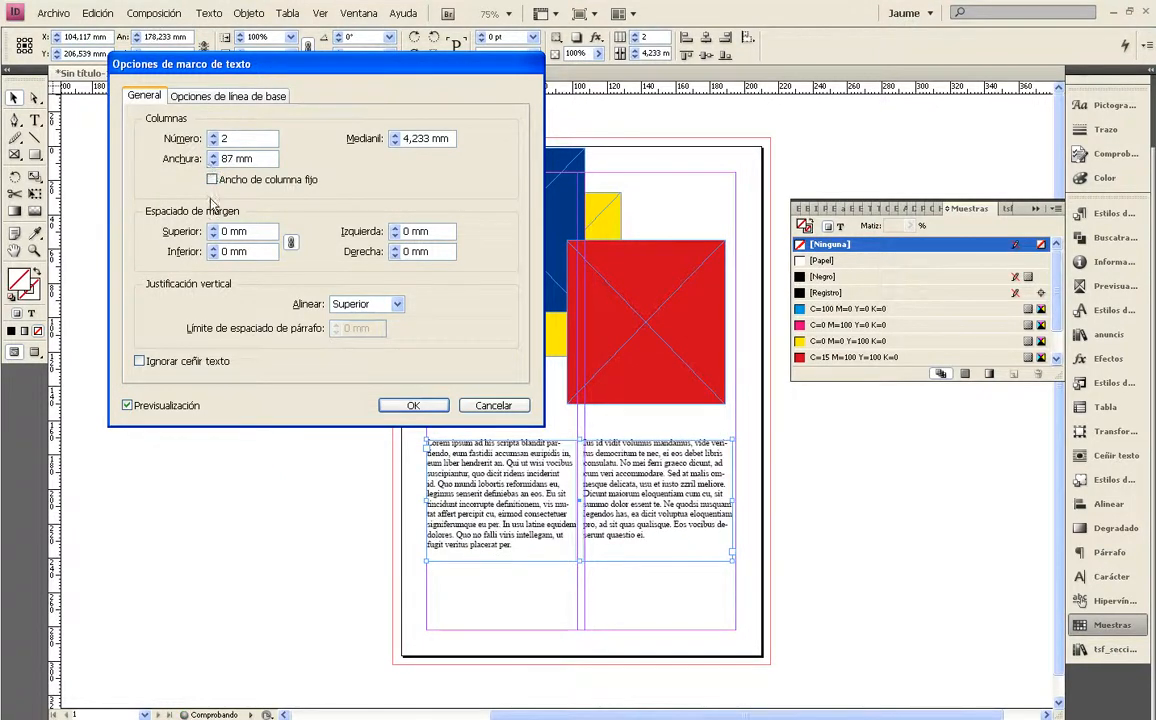
{"action": "left_click", "coordinate": [214, 229]}
{"action": "left_click", "coordinate": [214, 229]}
{"action": "left_click", "coordinate": [214, 229]}
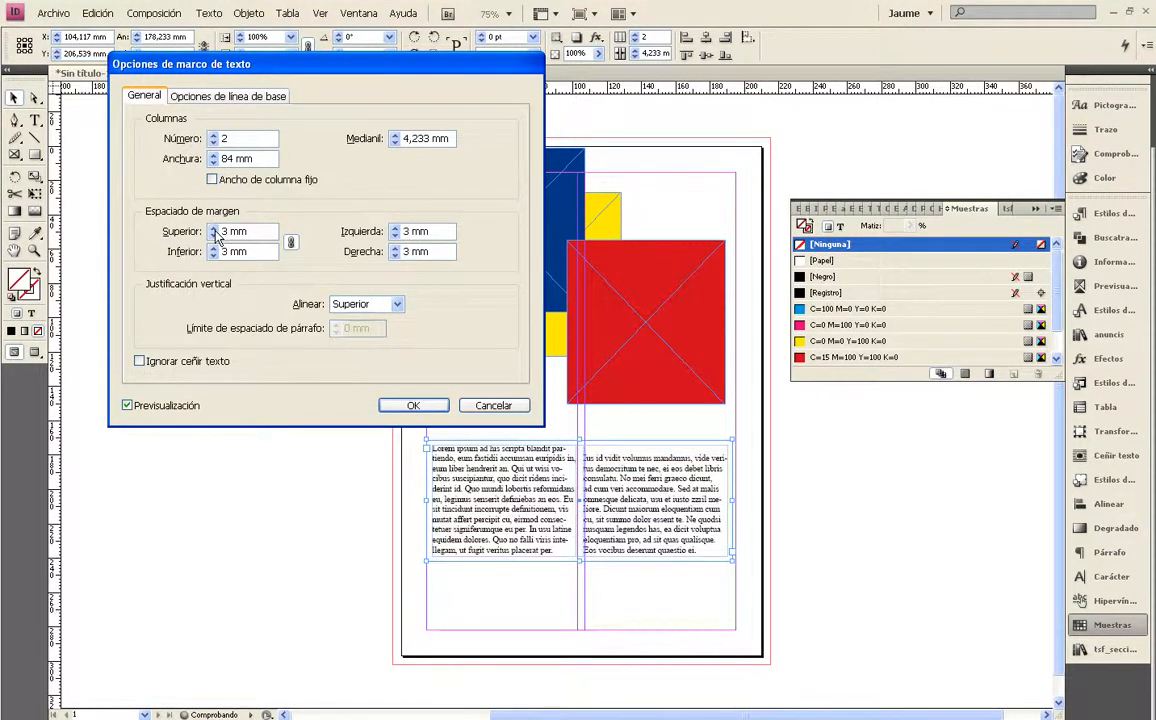
{"action": "left_click", "coordinate": [495, 405]}
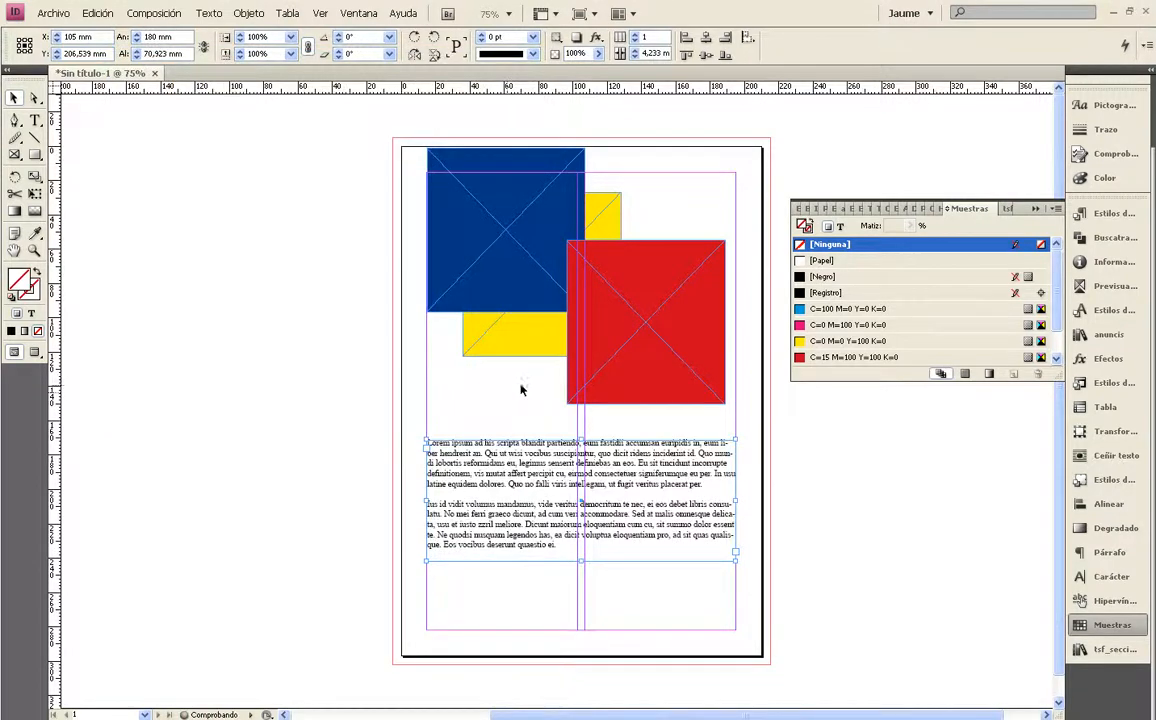
Fit the Lorem ipsum text frame to its content
{"action": "left_click", "coordinate": [249, 14]}
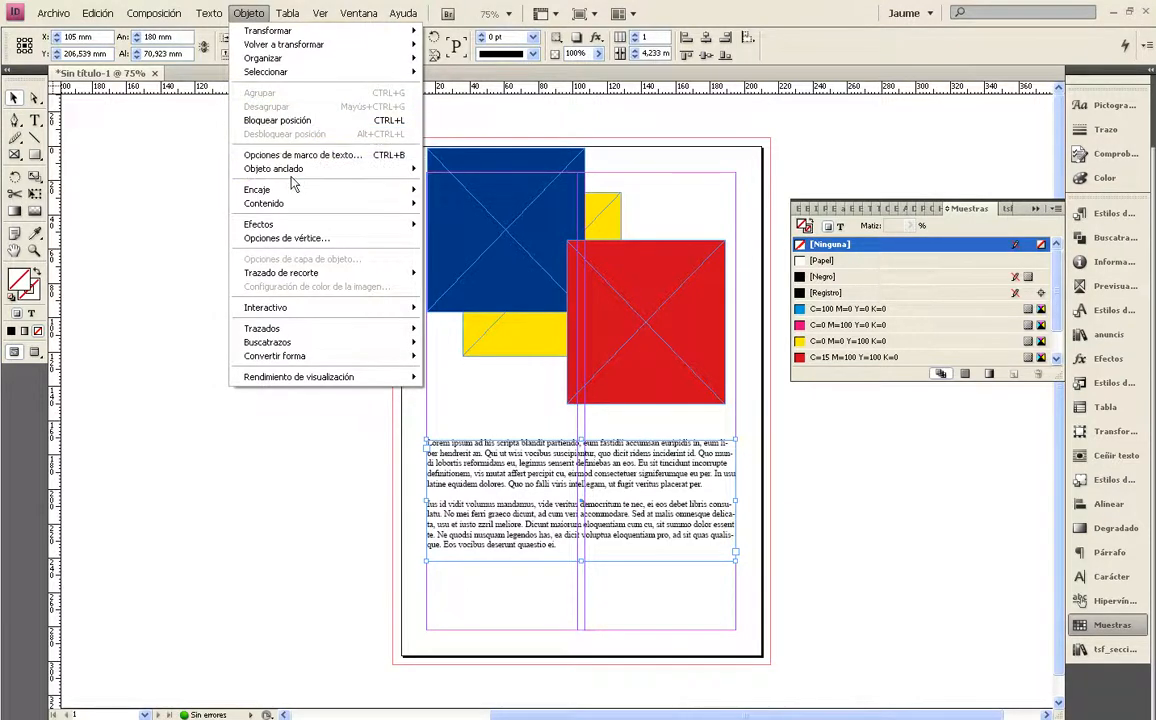
{"action": "mouse_move", "coordinate": [293, 175]}
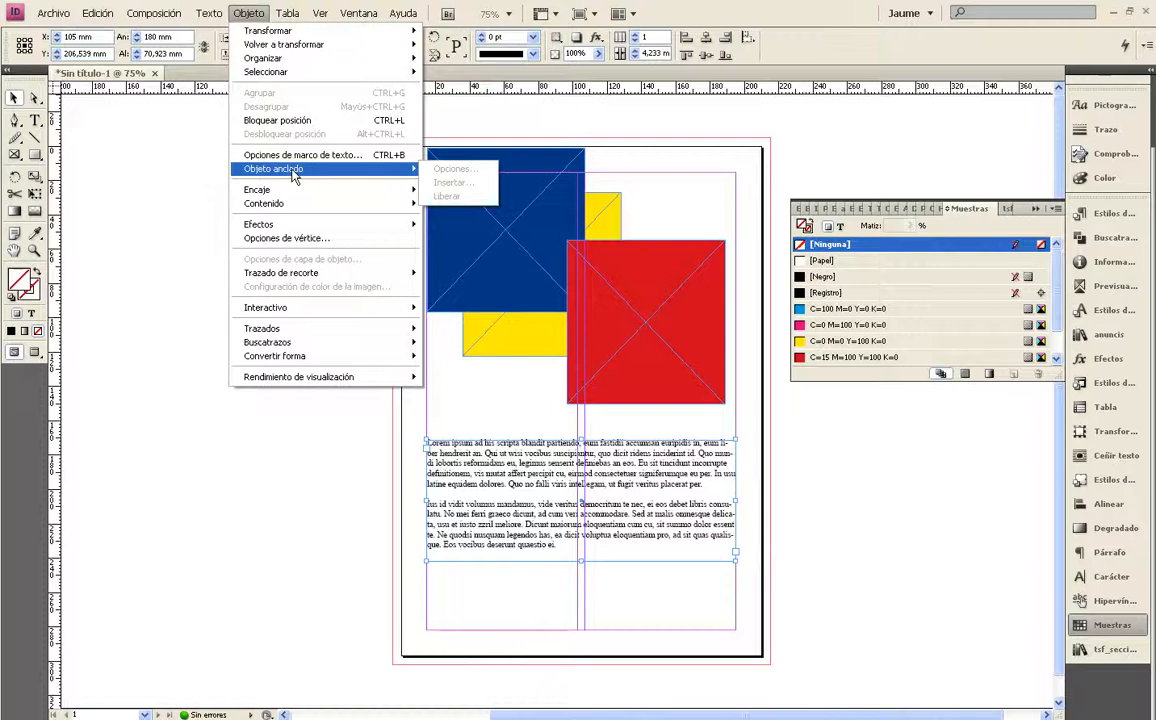
{"action": "mouse_move", "coordinate": [296, 199]}
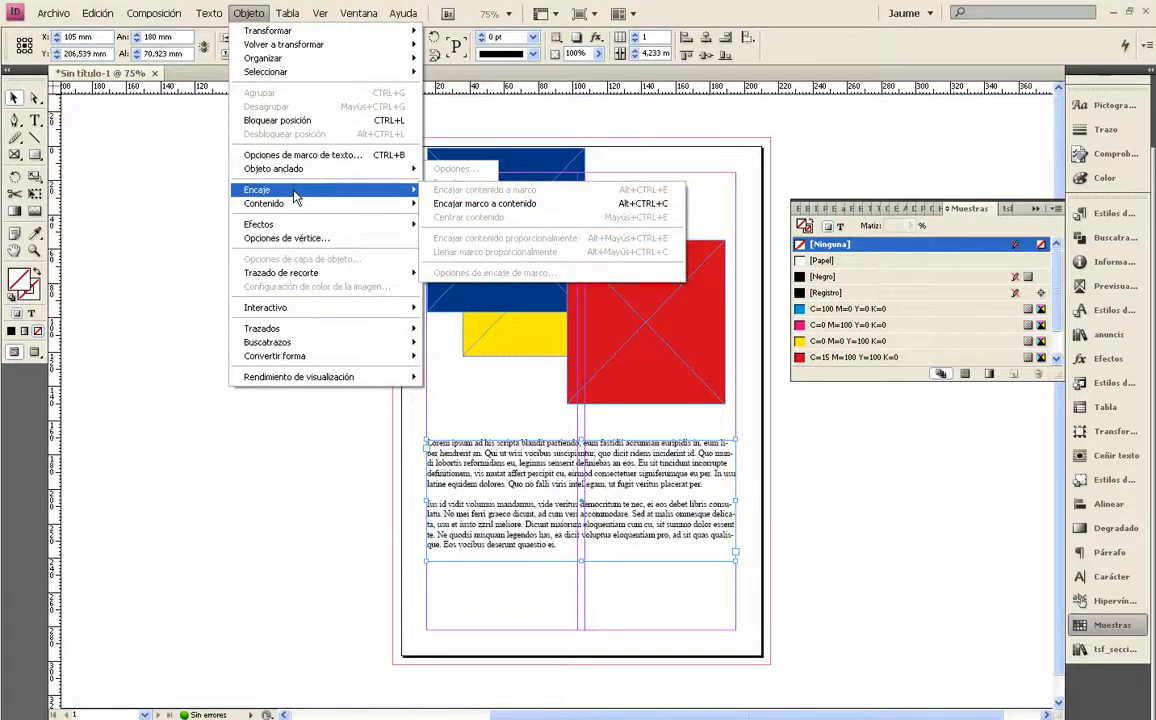
{"action": "left_click", "coordinate": [455, 204]}
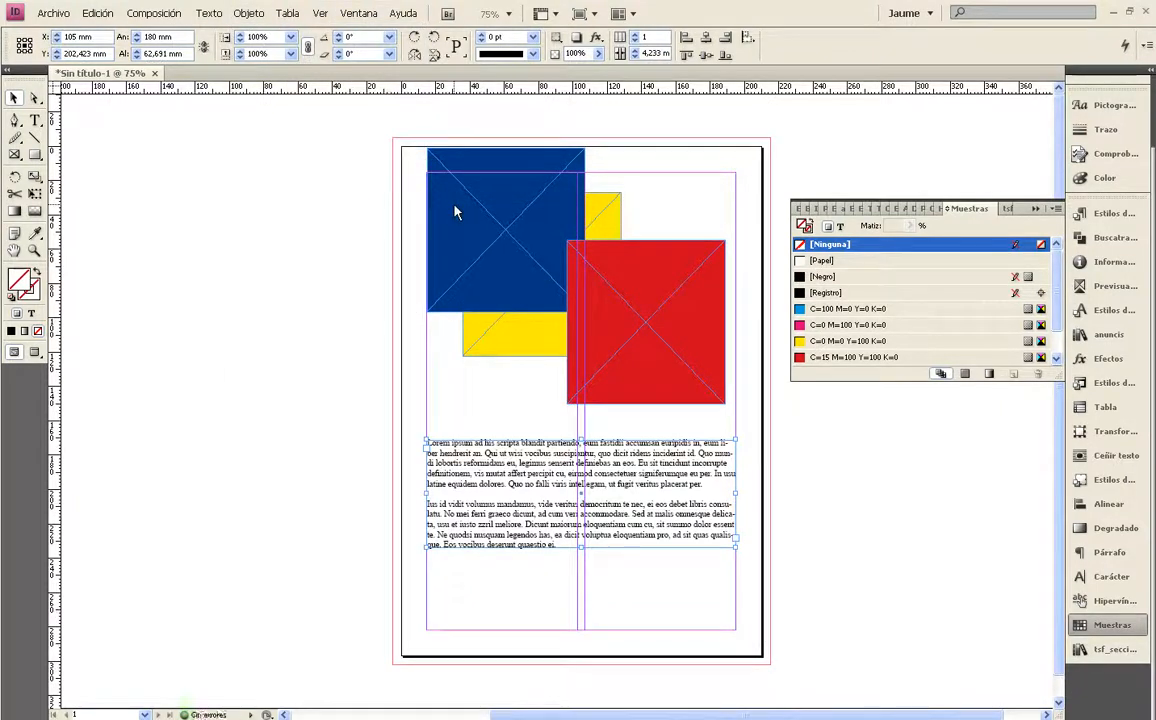
Stretch the text frame downward to about 83 mm high and fit it to its content again
{"action": "left_click_drag", "start_coordinate": [581, 545], "coordinate": [586, 577]}
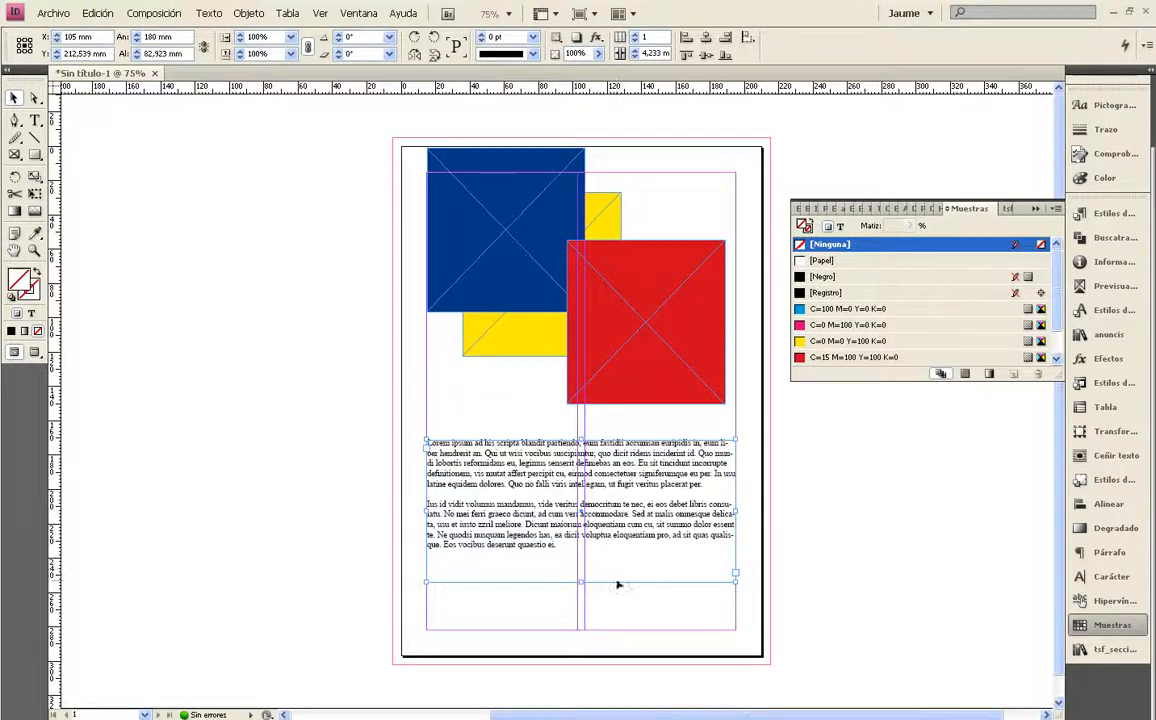
{"action": "left_click", "coordinate": [248, 13]}
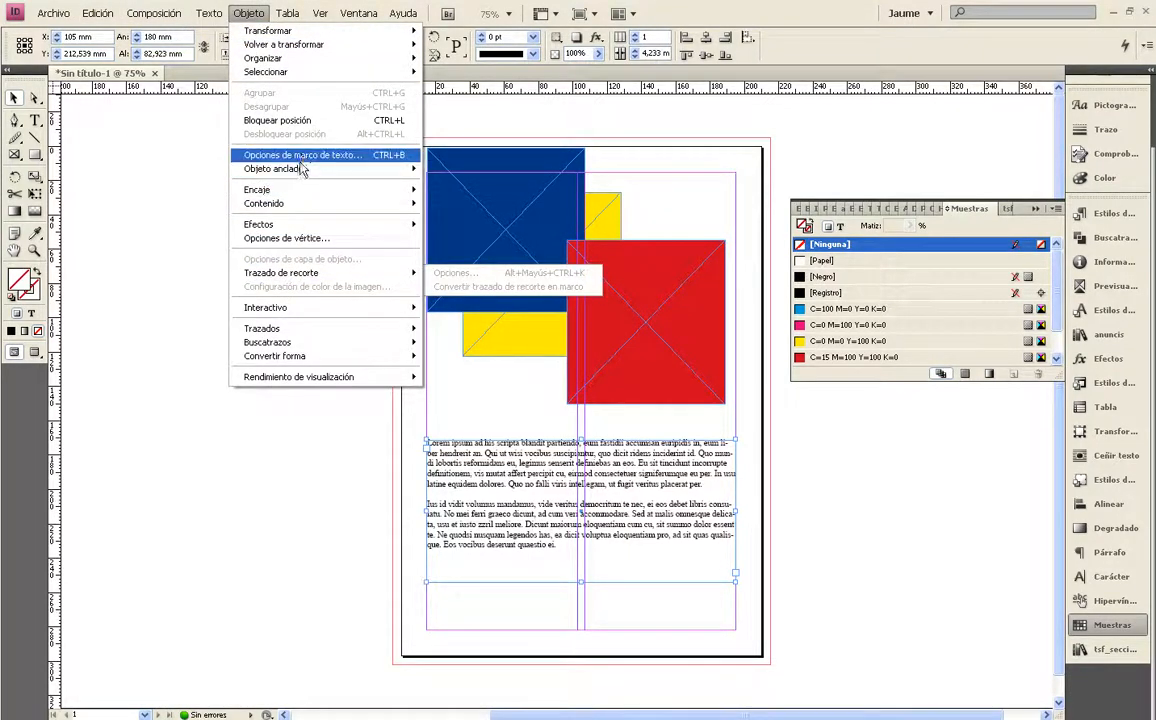
{"action": "mouse_move", "coordinate": [304, 190]}
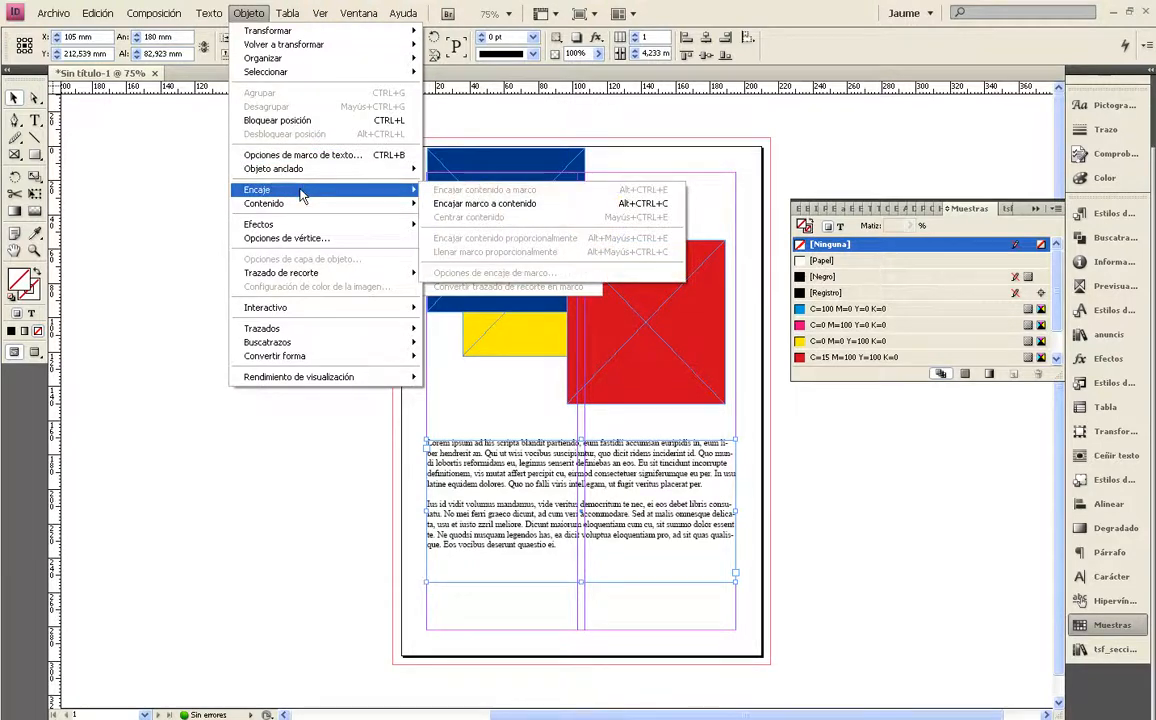
{"action": "left_click", "coordinate": [447, 203]}
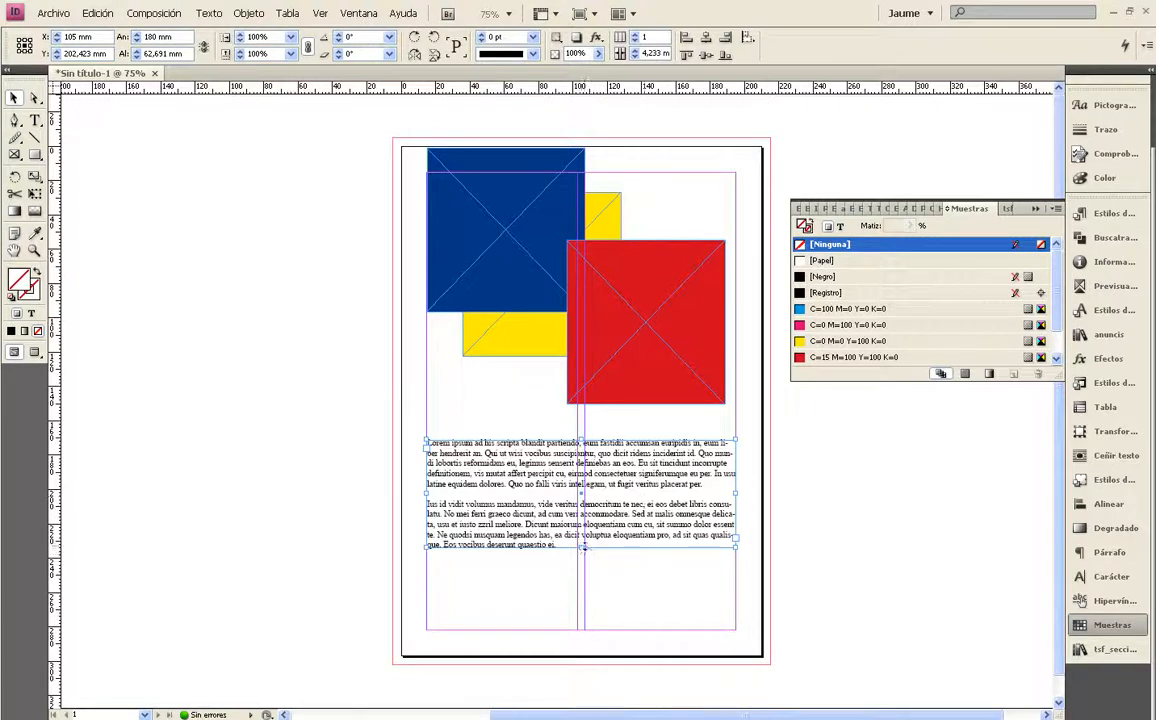
Stretch the text frame to about 88.5 mm high and fit it to its text directly from its bottom middle handle
{"action": "left_click_drag", "start_coordinate": [581, 545], "coordinate": [586, 592]}
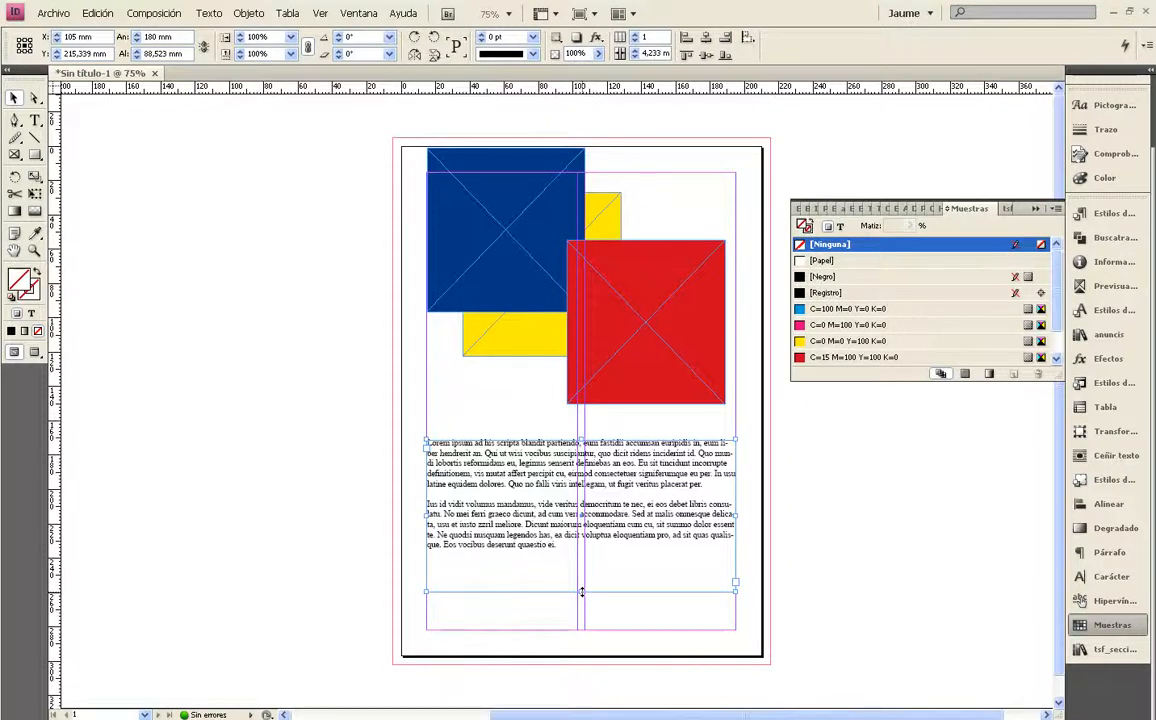
{"action": "key", "text": "ctrl+="}
{"action": "key", "text": "ctrl+="}
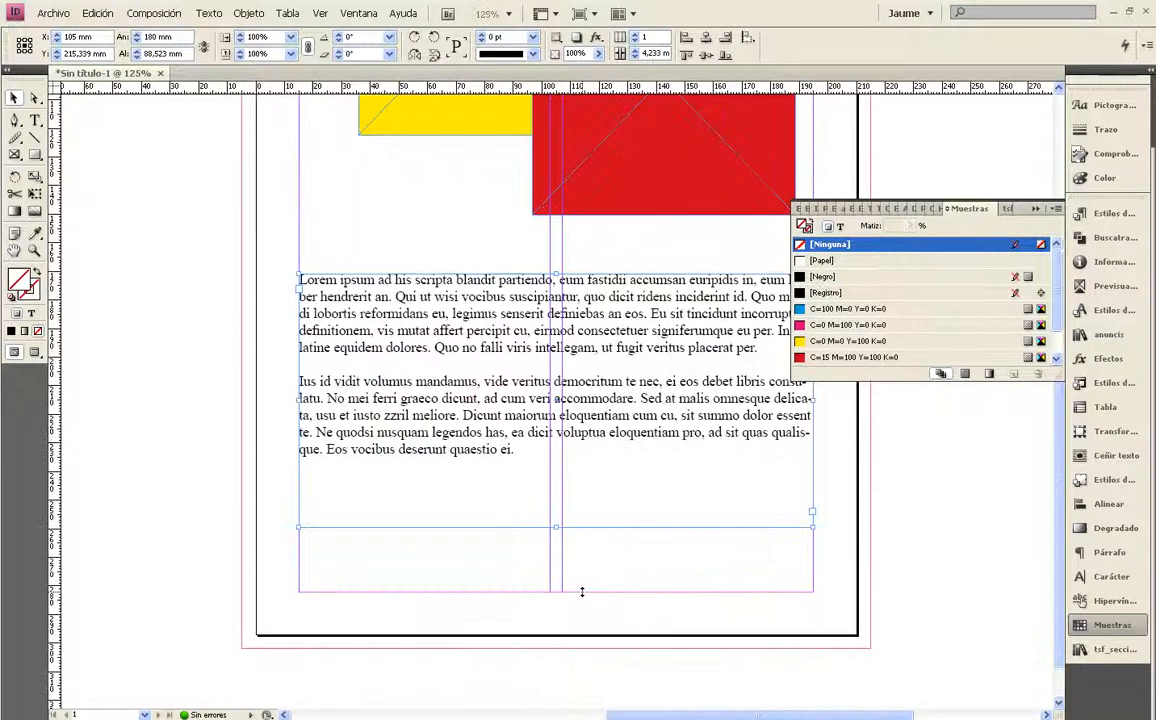
{"action": "double_click", "coordinate": [555, 527]}
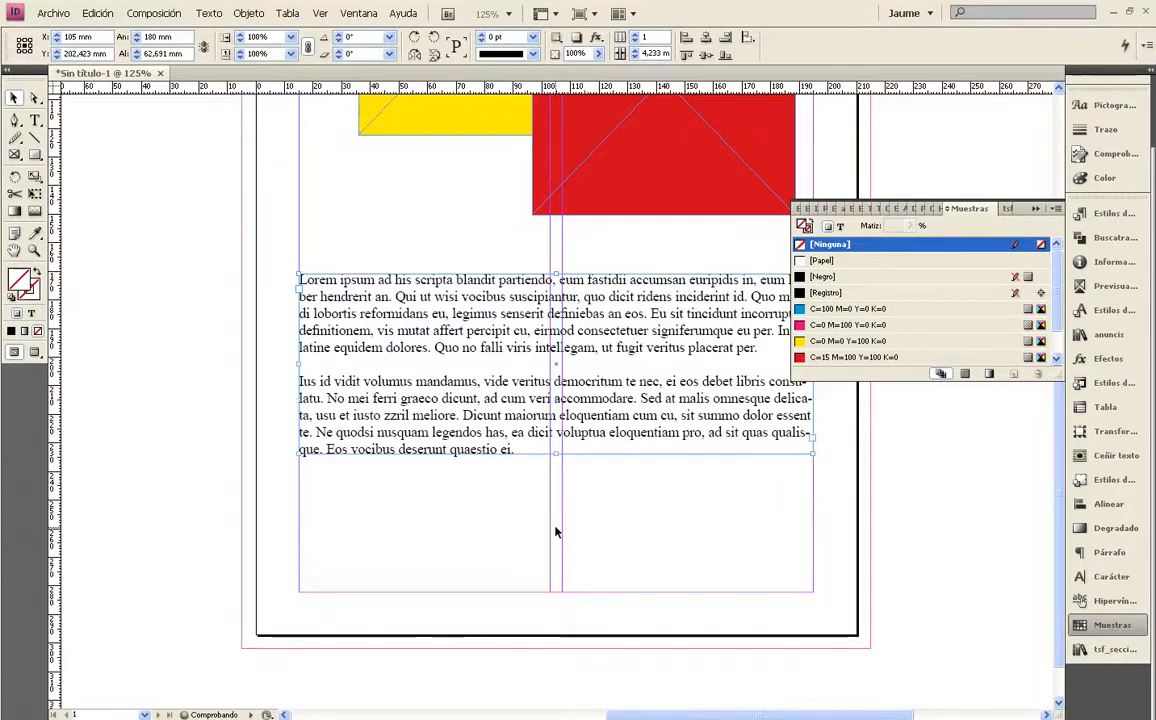
{"action": "left_click", "coordinate": [555, 529]}
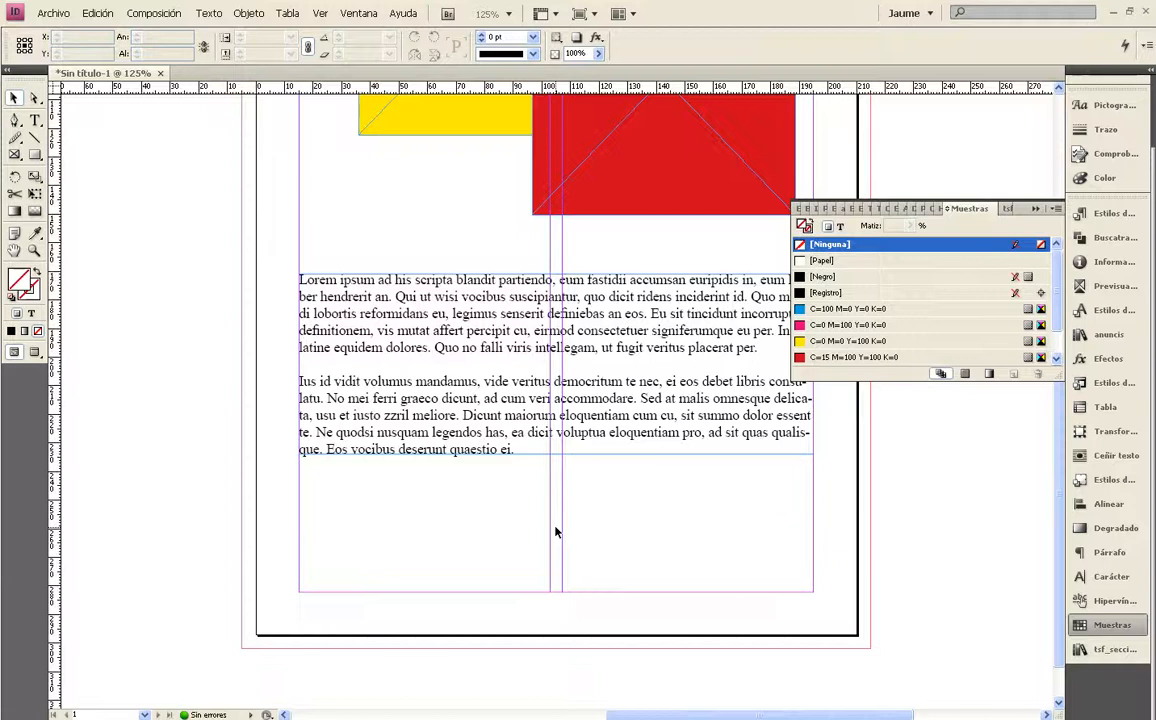
Examine which content type options and contextual commands are offered for the Lorem ipsum text frame
{"action": "left_click", "coordinate": [440, 341]}
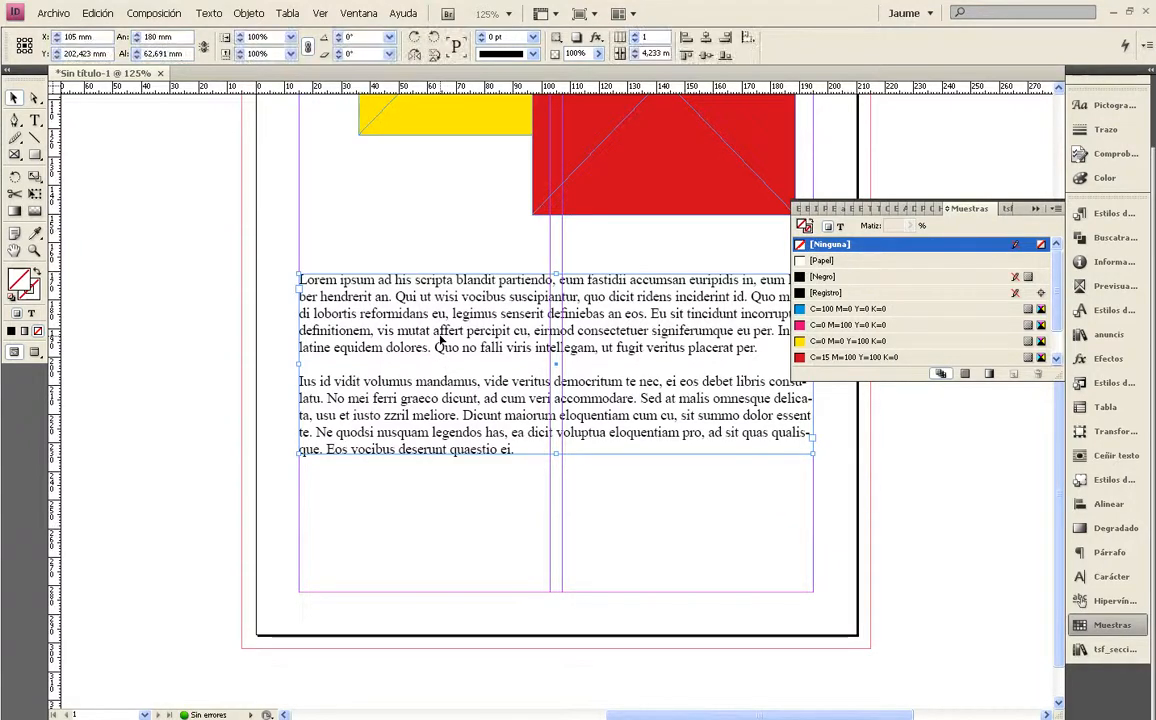
{"action": "left_click", "coordinate": [210, 14]}
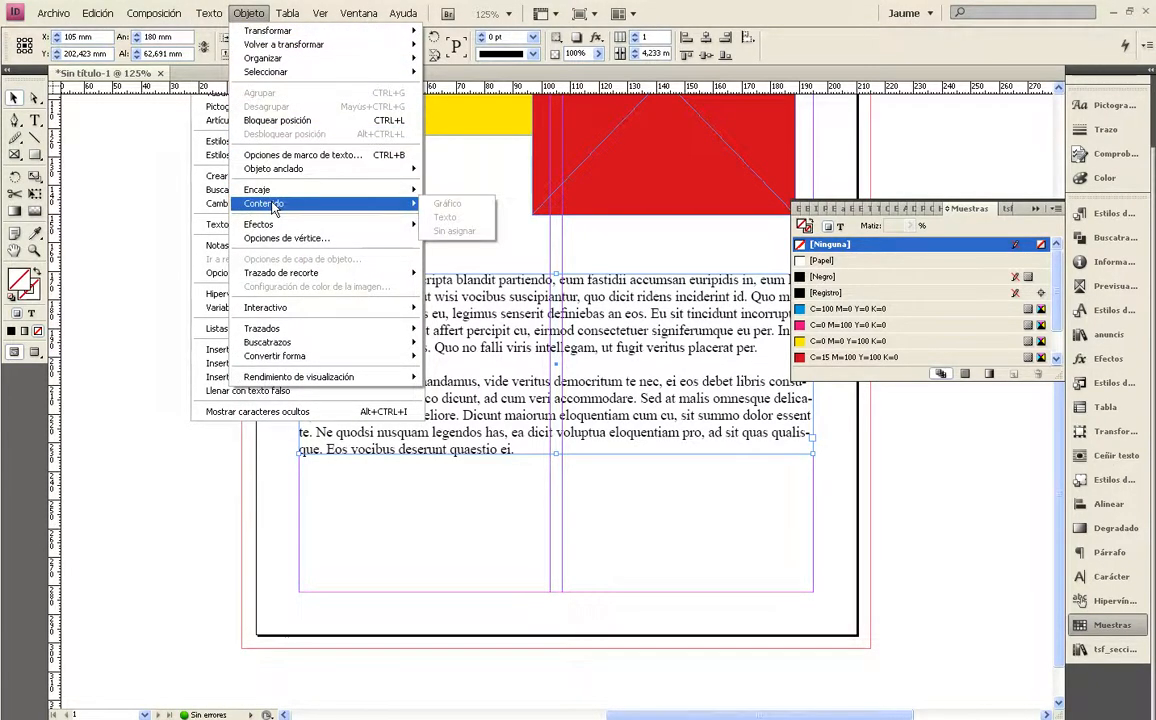
{"action": "left_click", "coordinate": [567, 296]}
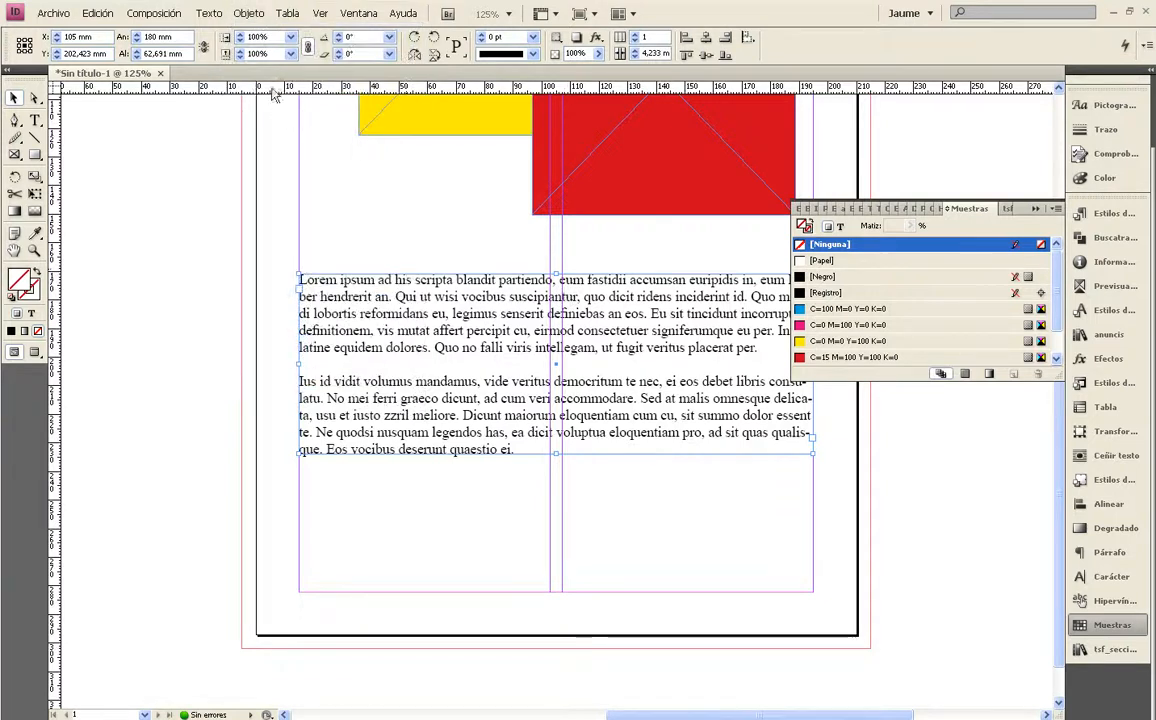
{"action": "left_click", "coordinate": [252, 15]}
{"action": "mouse_move", "coordinate": [292, 206]}
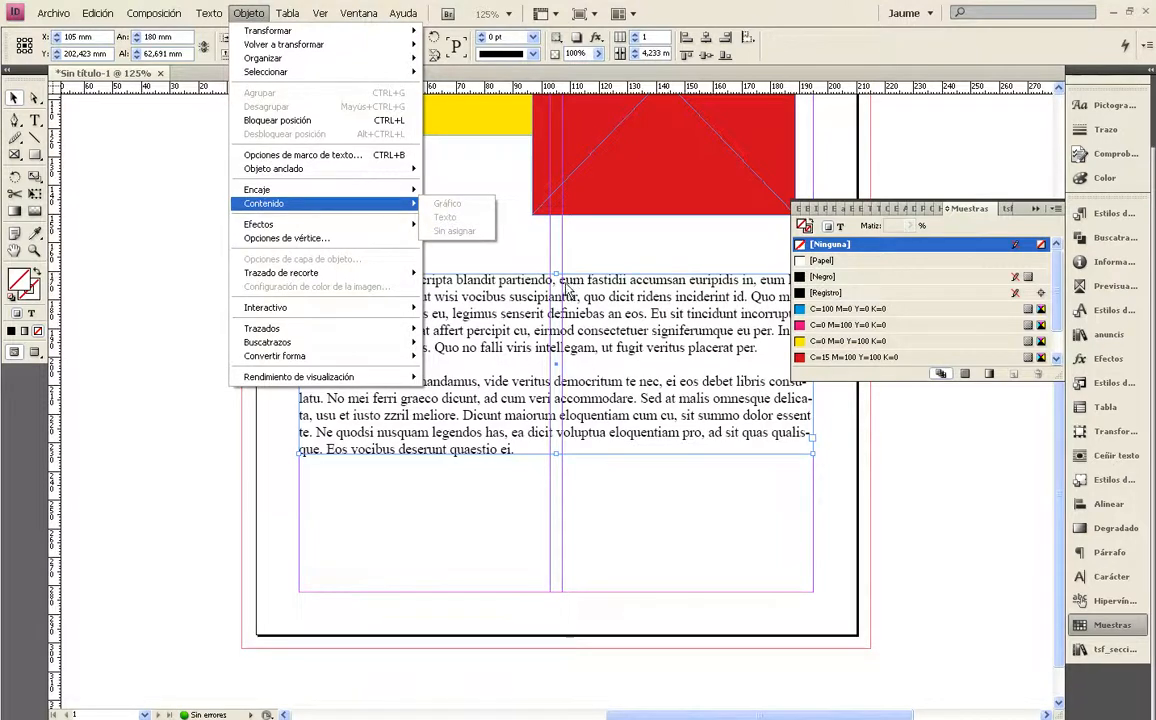
{"action": "left_click", "coordinate": [15, 98]}
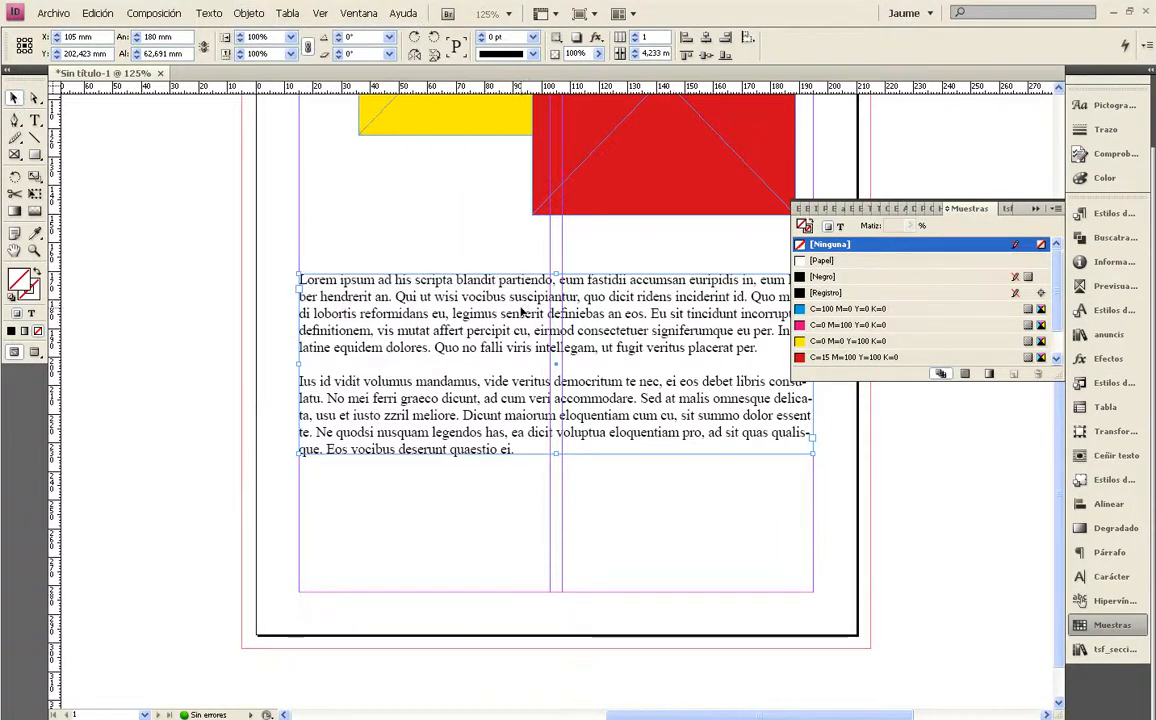
{"action": "right_click", "coordinate": [455, 316]}
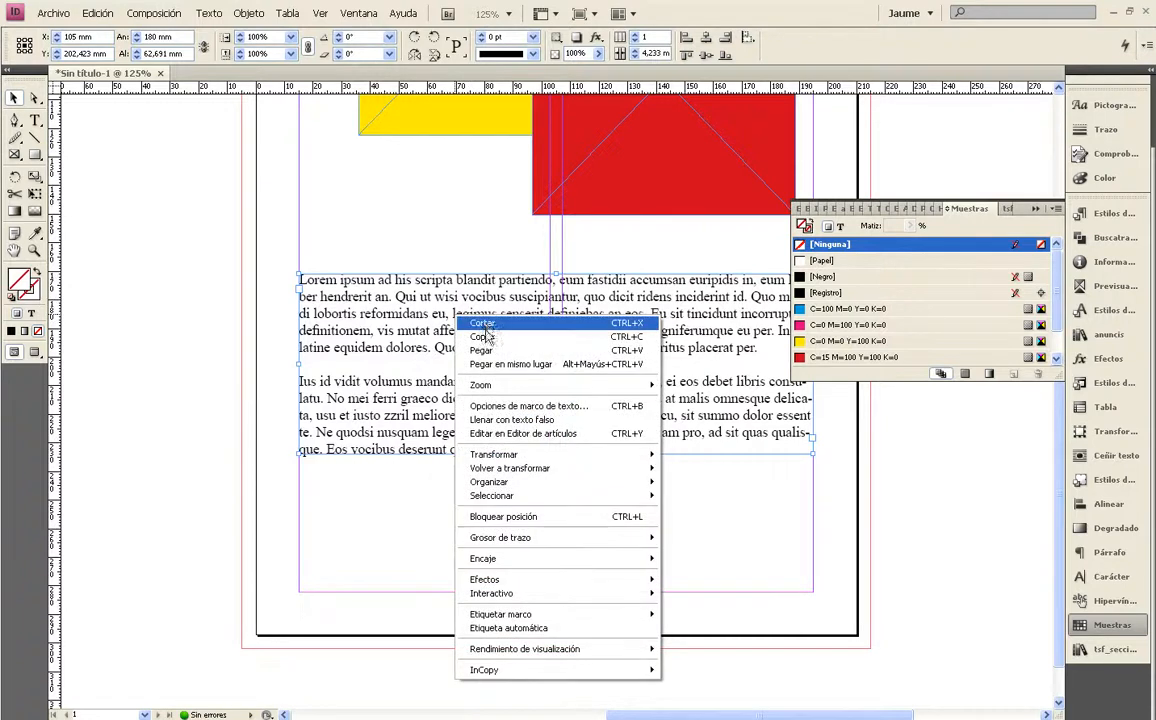
{"action": "left_click", "coordinate": [252, 14]}
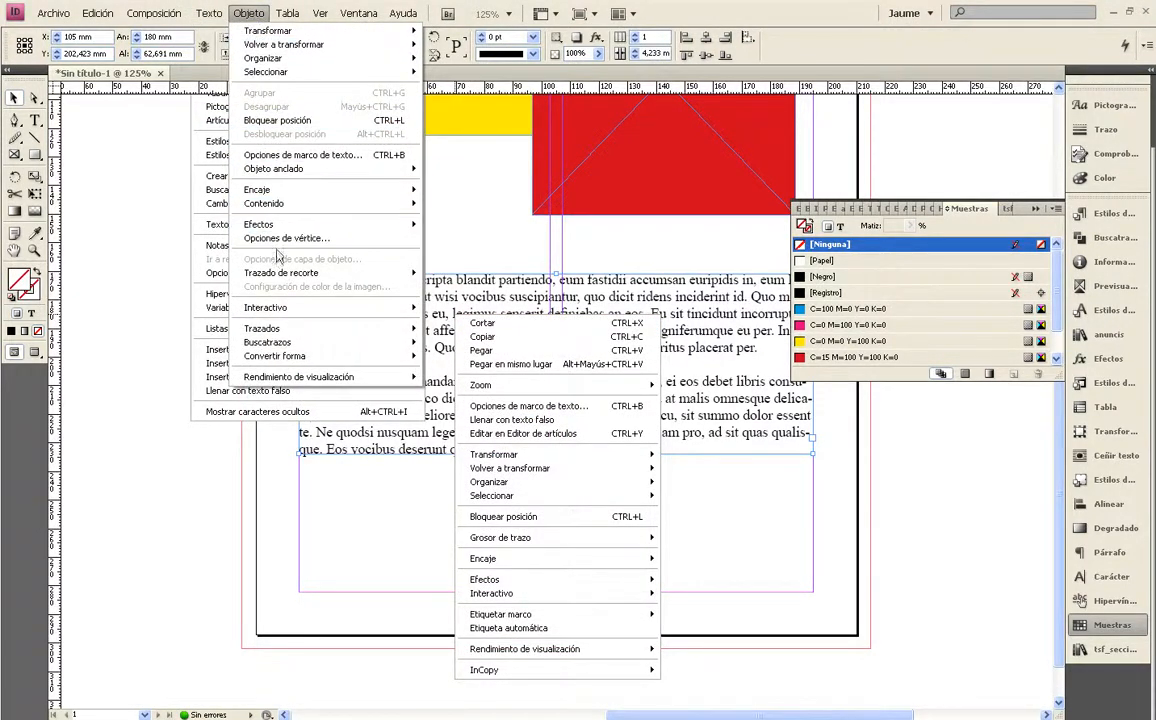
{"action": "mouse_move", "coordinate": [286, 217]}
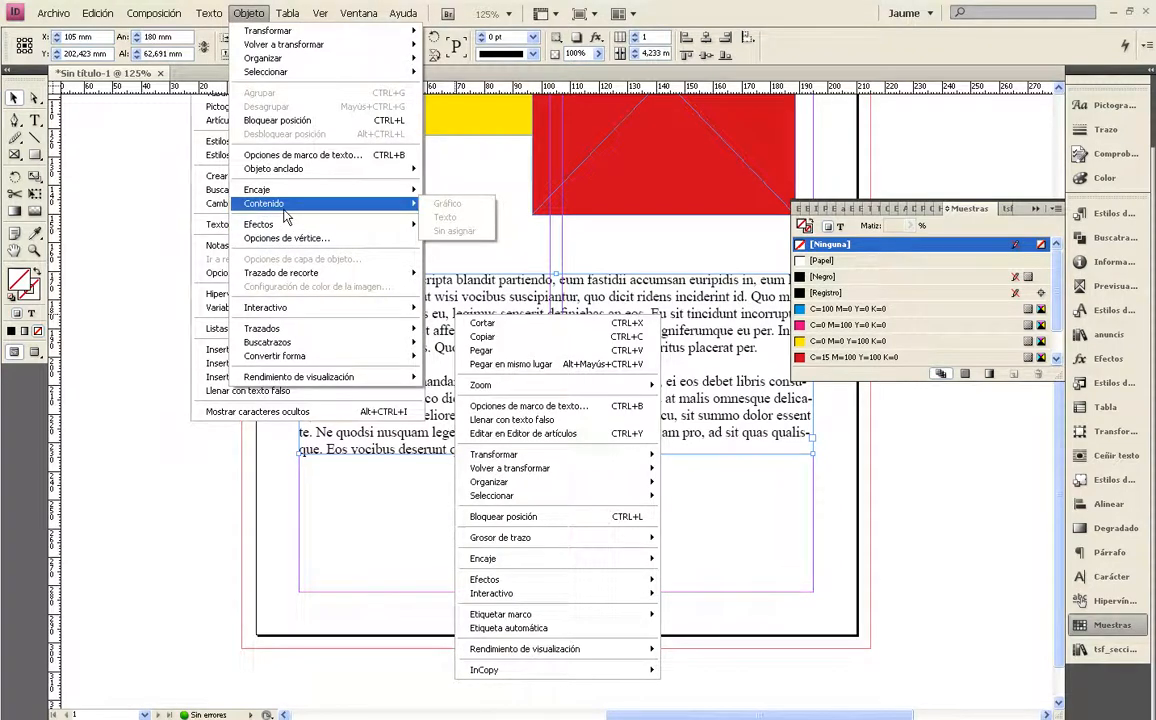
Examine which content type options are offered for the red frame
{"action": "left_click", "coordinate": [530, 175]}
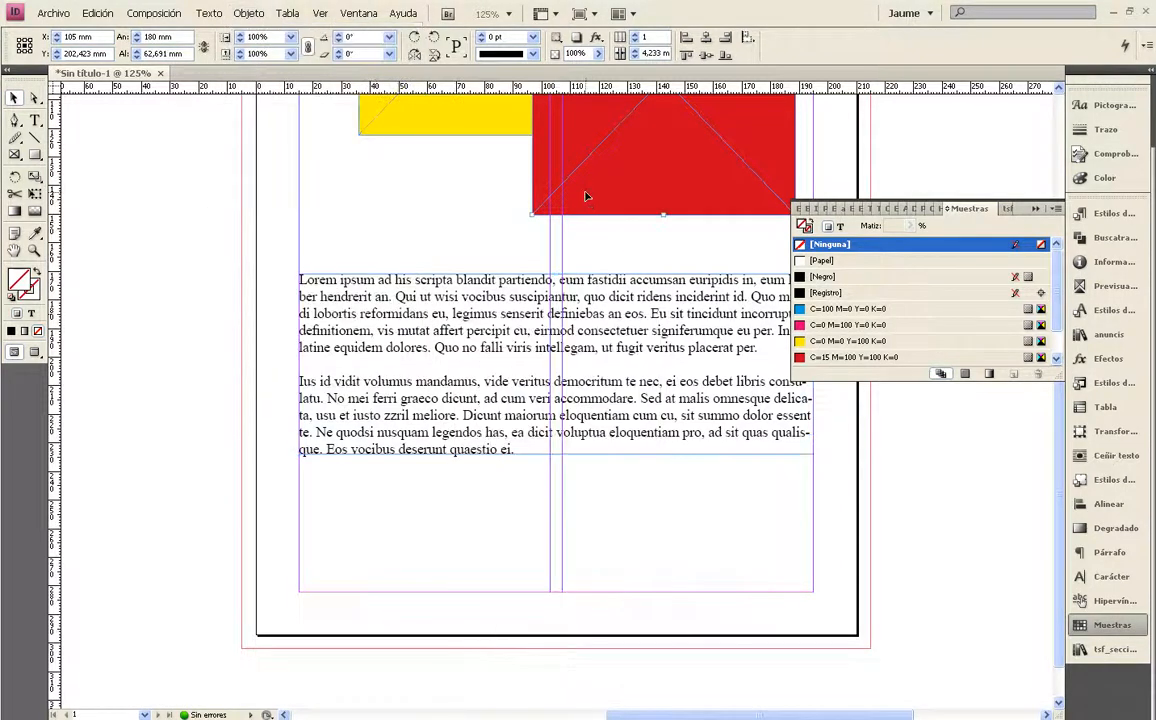
{"action": "left_click", "coordinate": [218, 16]}
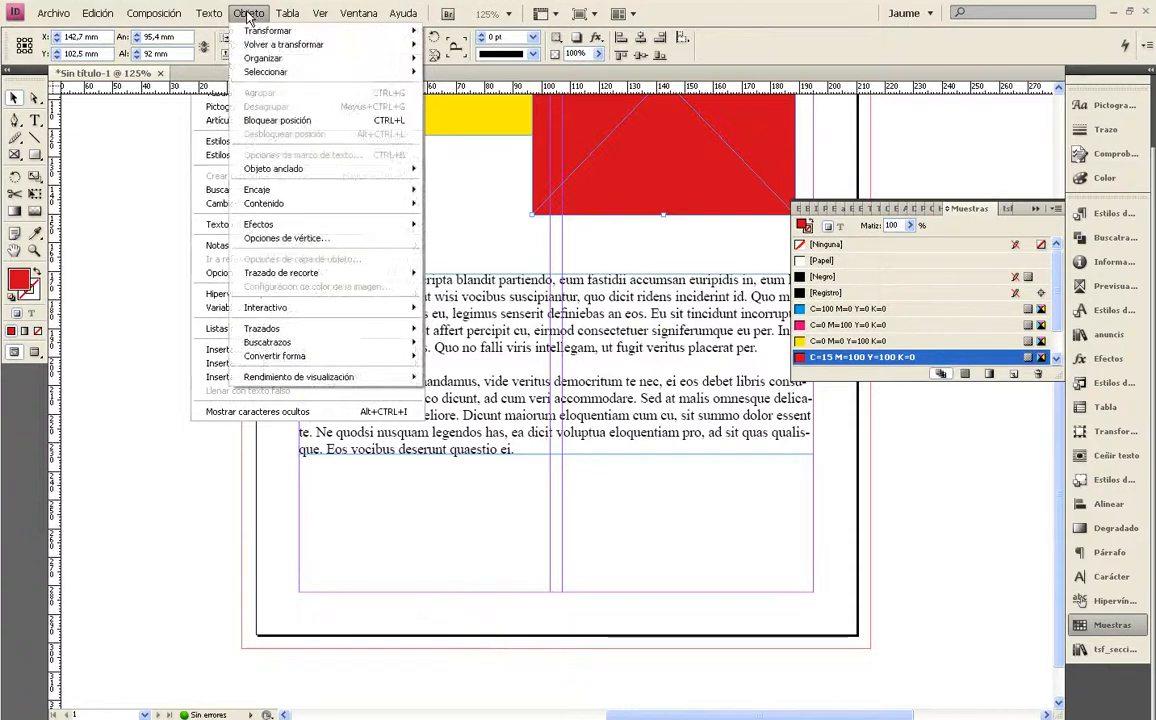
{"action": "mouse_move", "coordinate": [278, 209]}
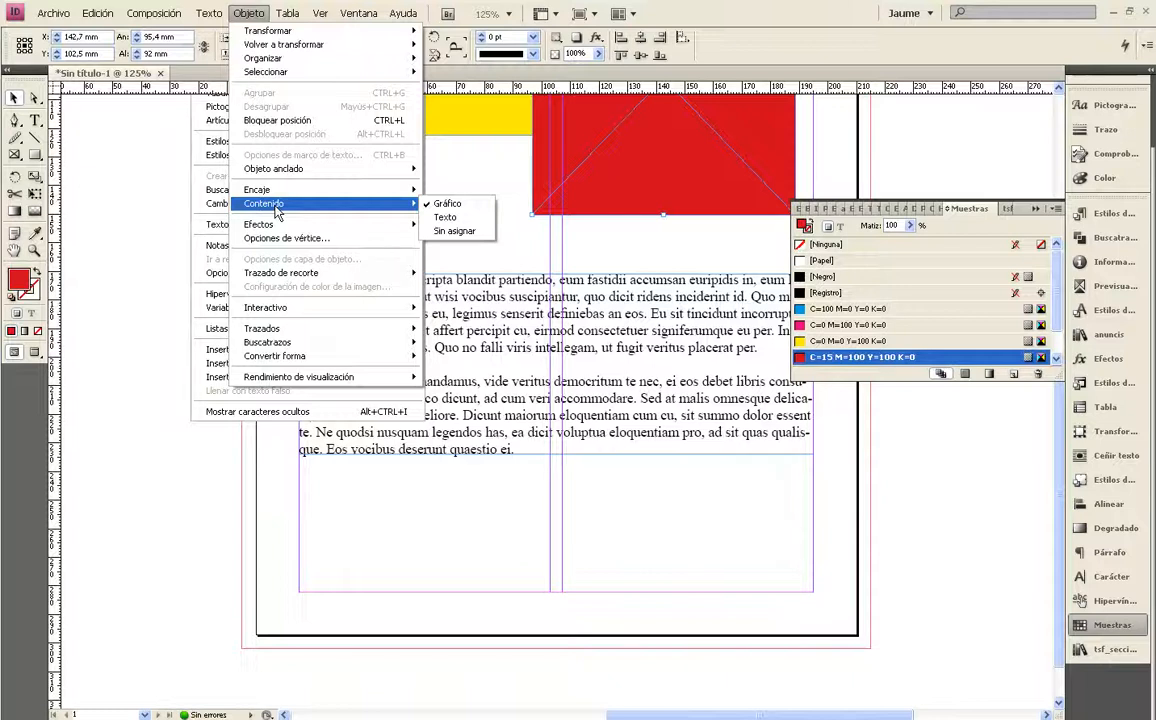
{"action": "left_click", "coordinate": [642, 225]}
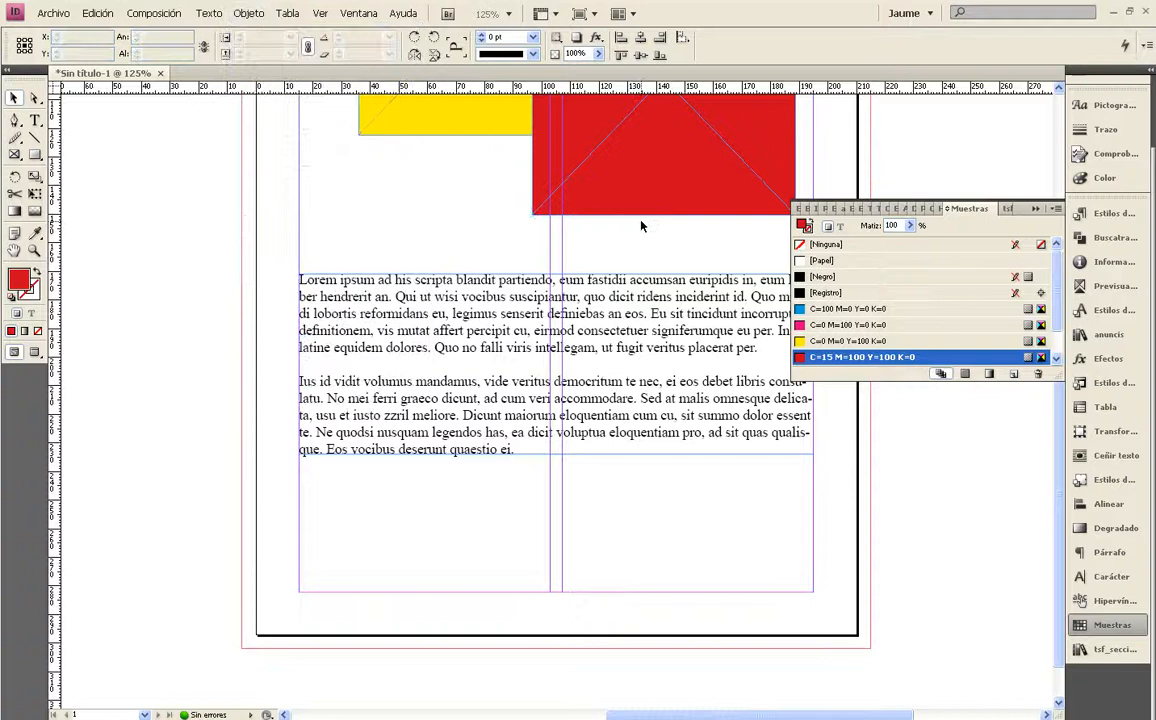
Change the red frame's content type to Texto and undo the change
{"action": "left_click", "coordinate": [639, 191]}
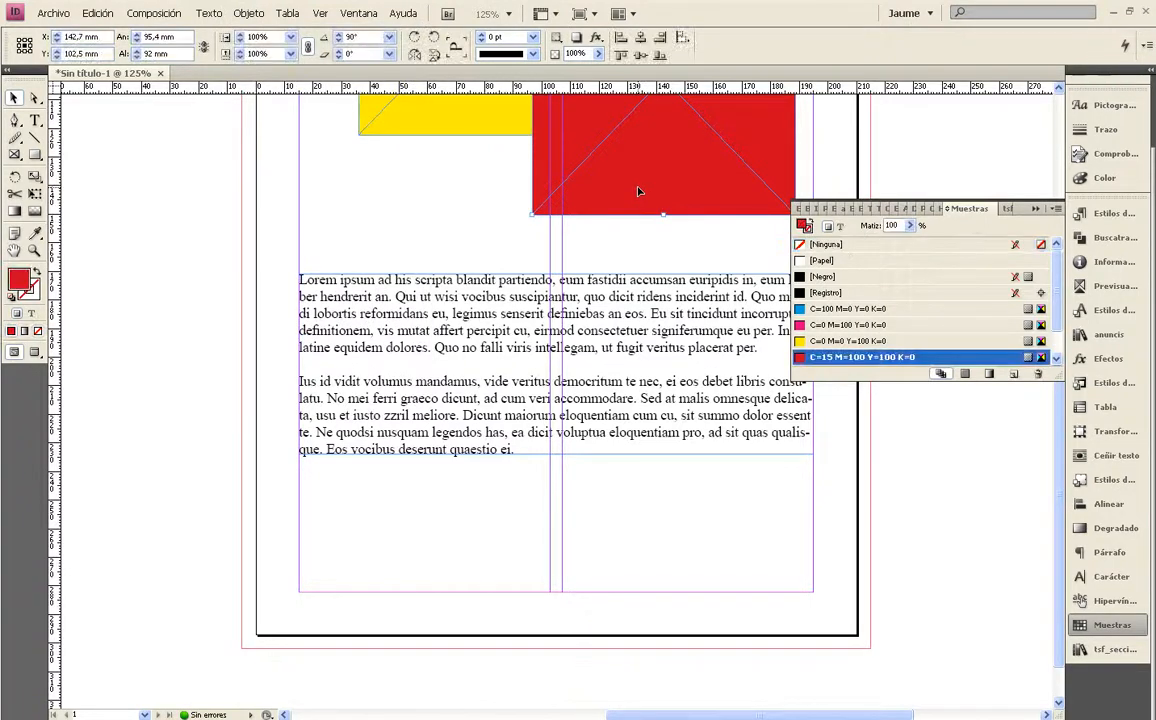
{"action": "left_click", "coordinate": [249, 14]}
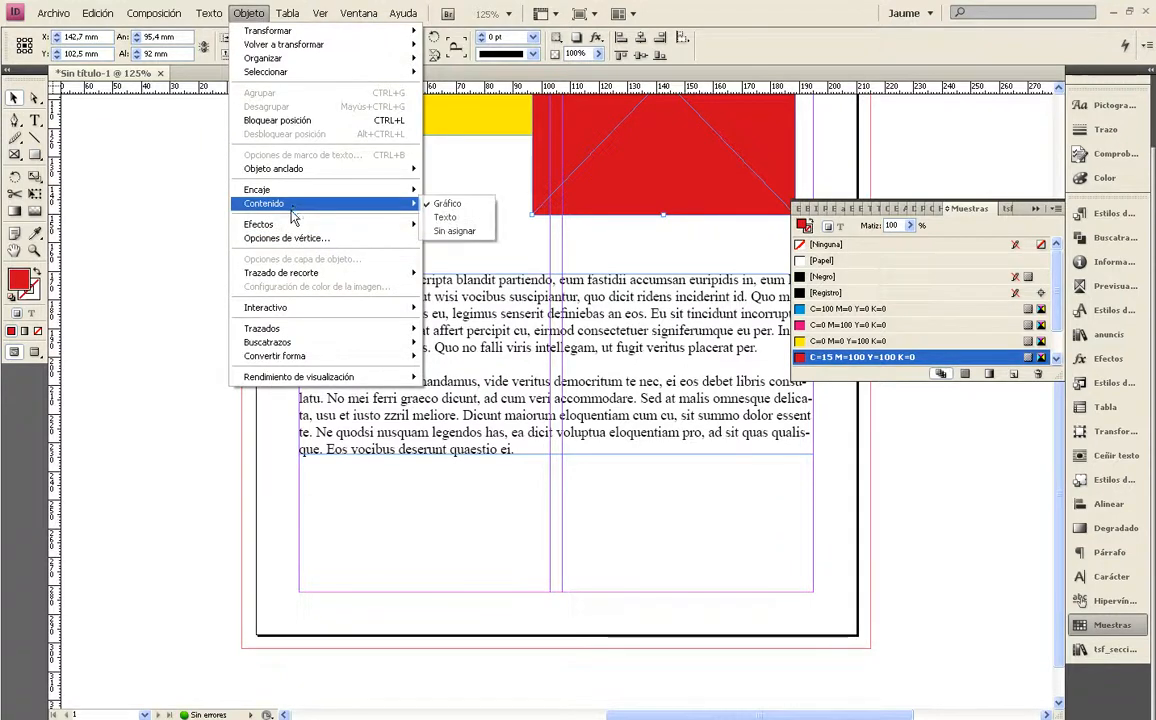
{"action": "mouse_move", "coordinate": [294, 212]}
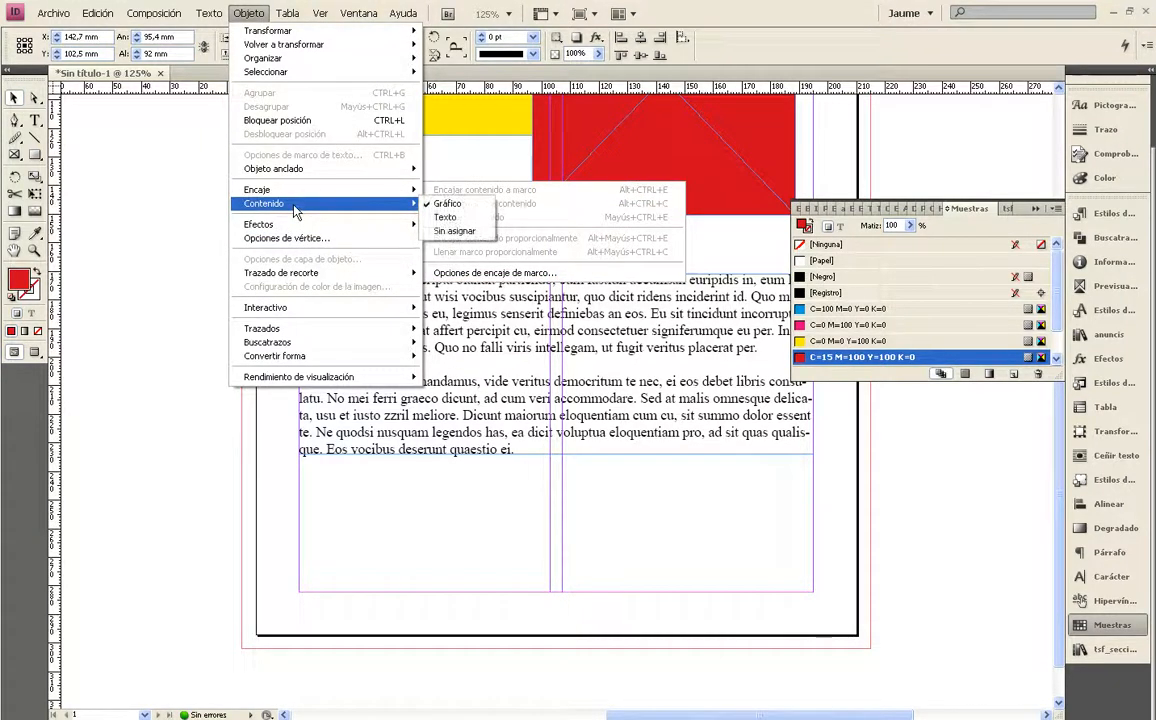
{"action": "left_click", "coordinate": [444, 218]}
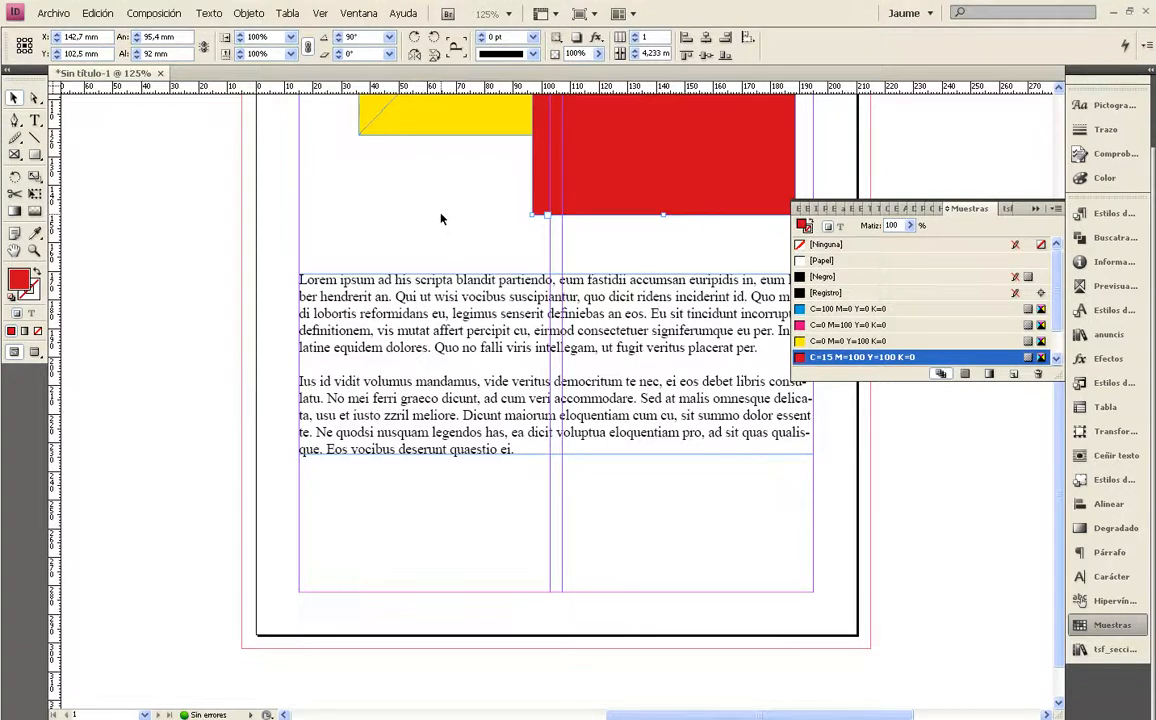
{"action": "key", "text": "ctrl+z"}
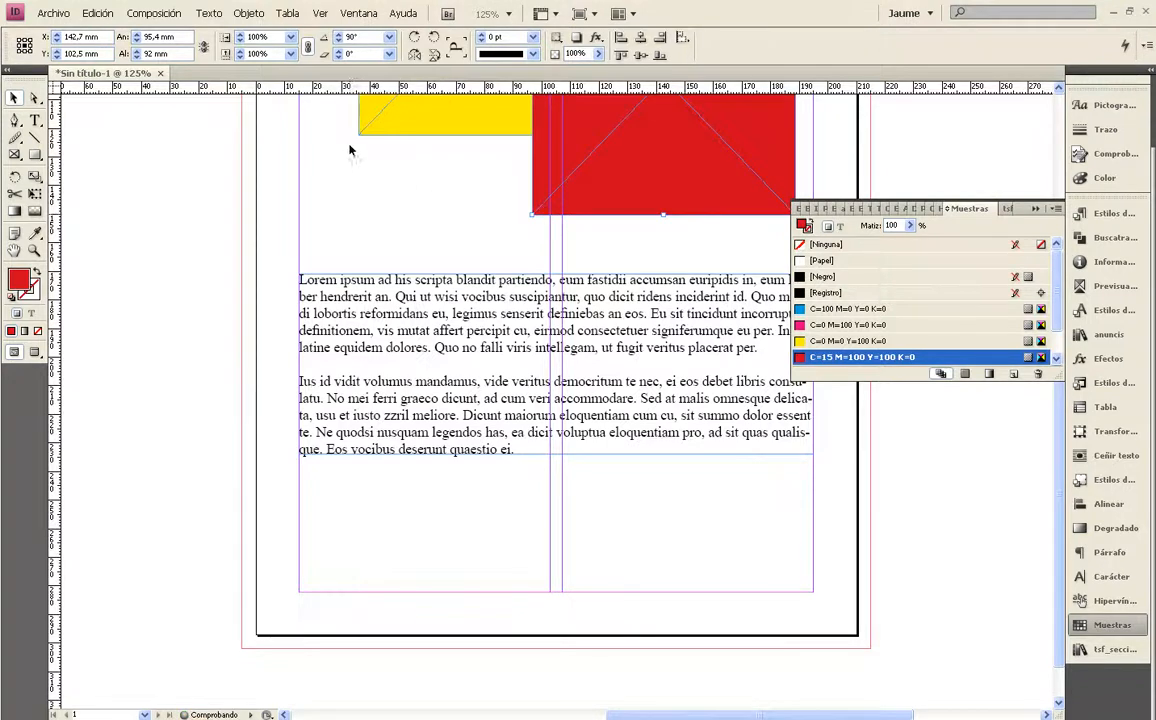
Apply the Bisel corner effect to the red frame and collapse the swatches
{"action": "left_click", "coordinate": [247, 14]}
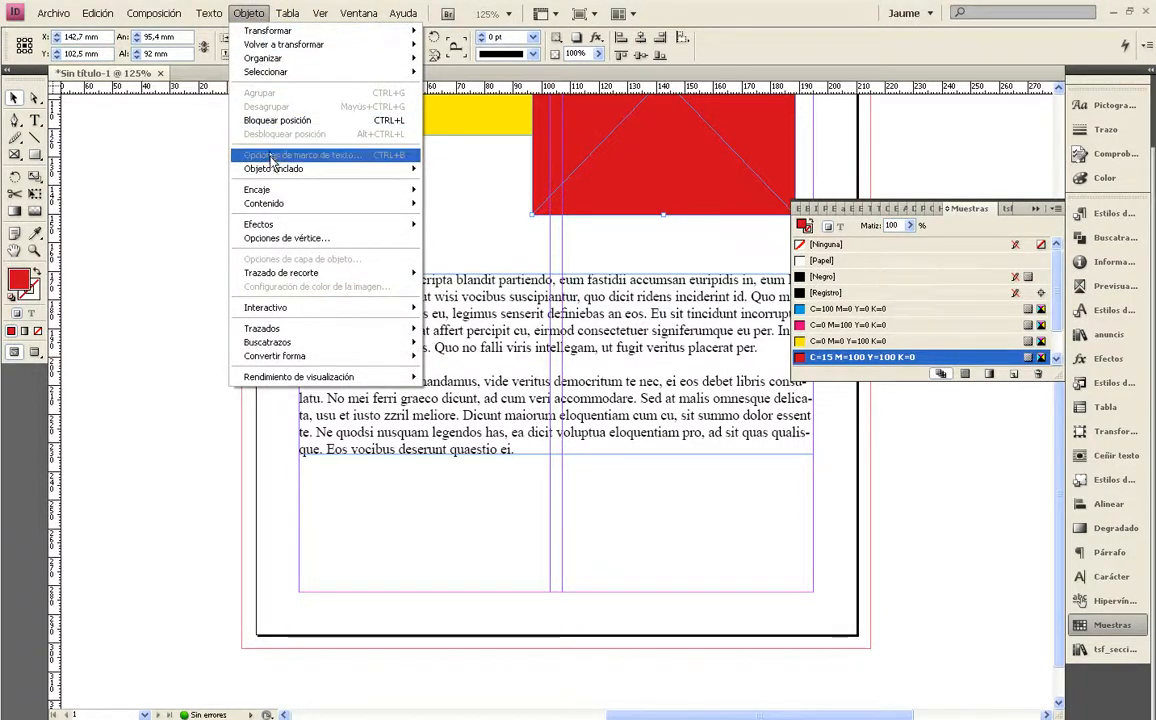
{"action": "left_click", "coordinate": [287, 238]}
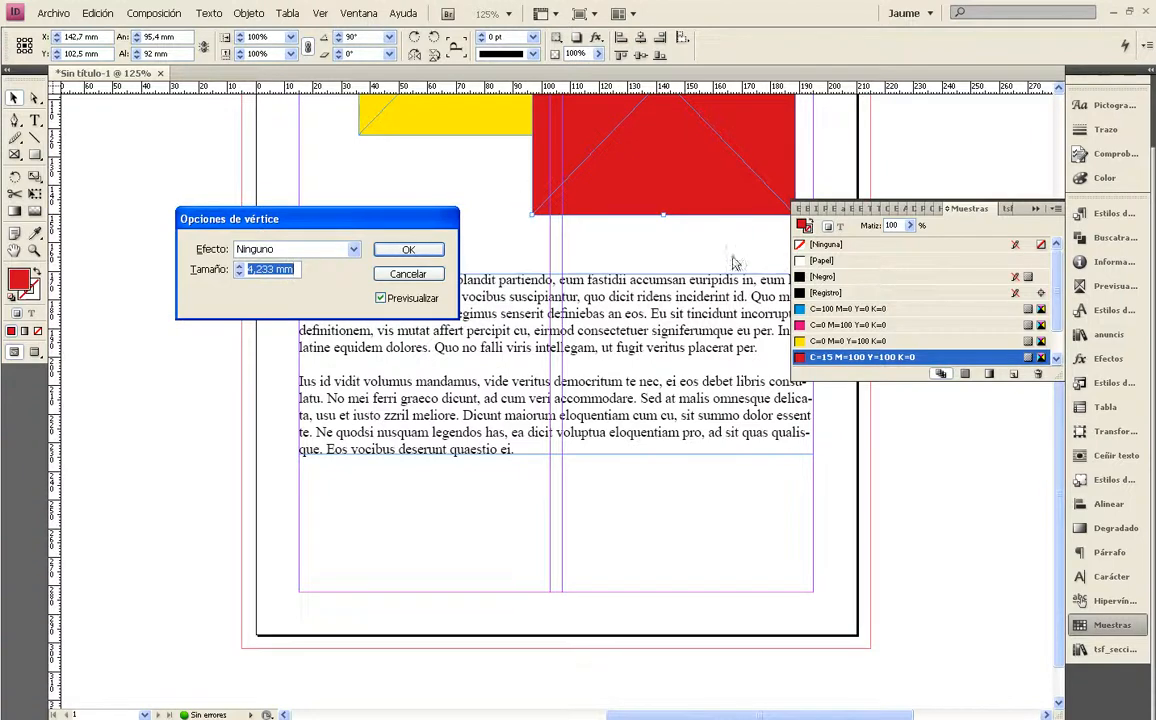
{"action": "left_click", "coordinate": [352, 250]}
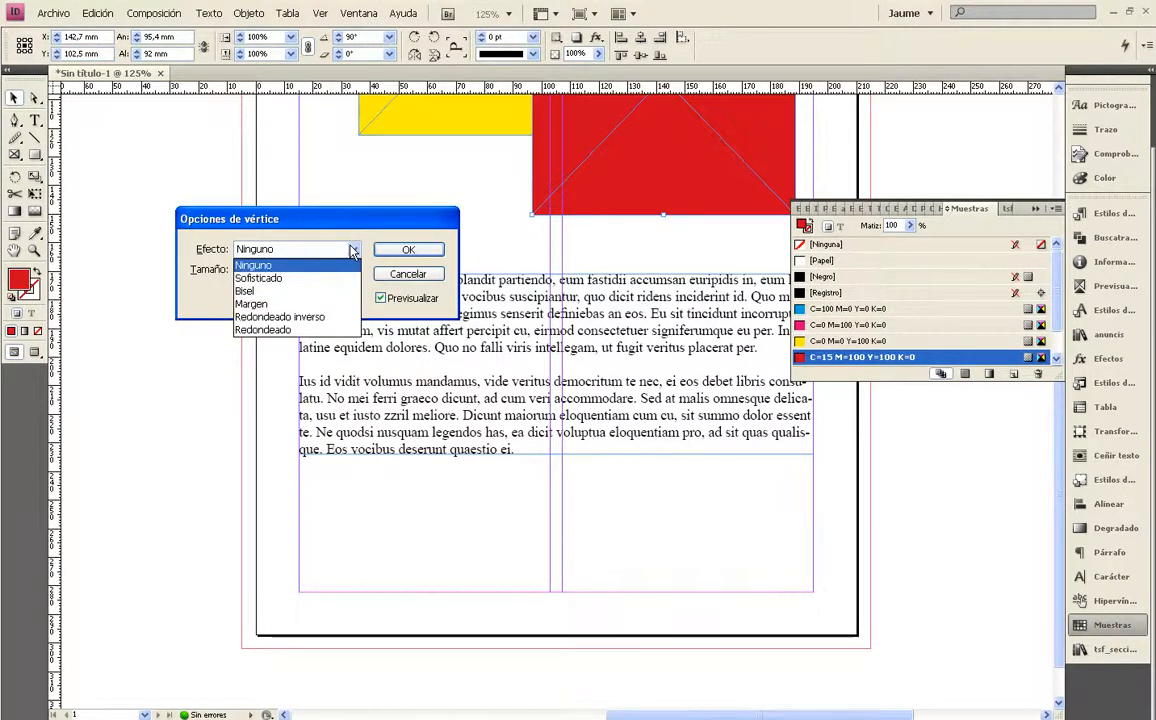
{"action": "left_click", "coordinate": [276, 291]}
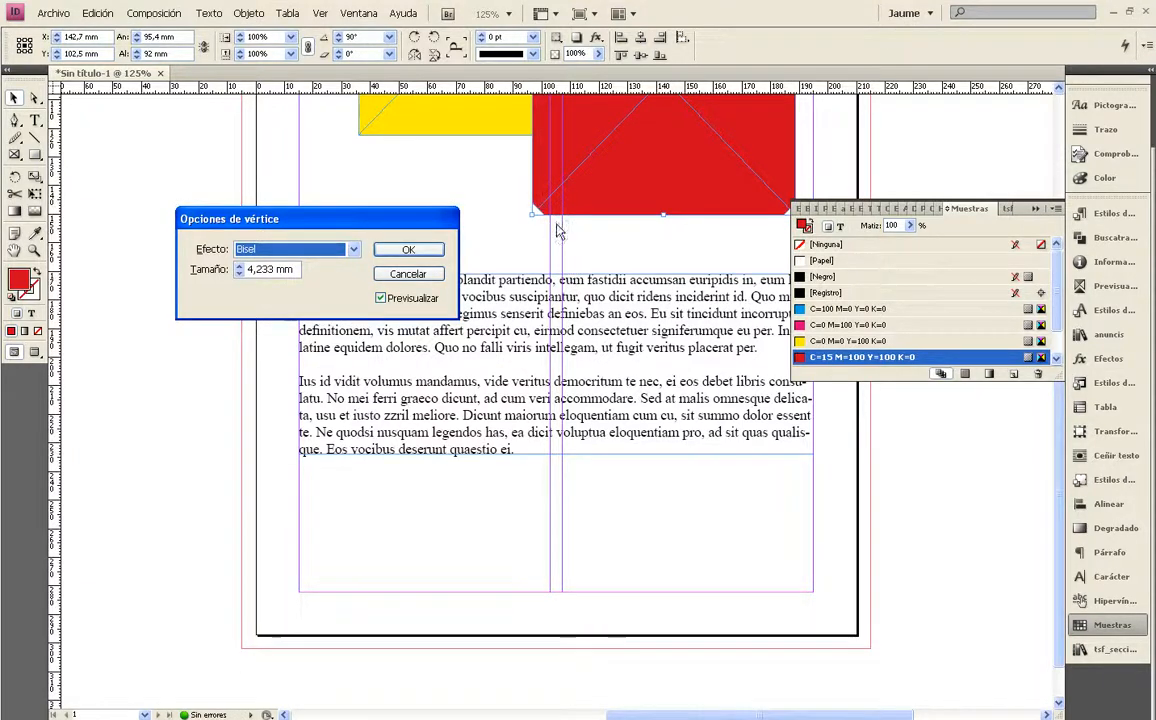
{"action": "left_click", "coordinate": [425, 253]}
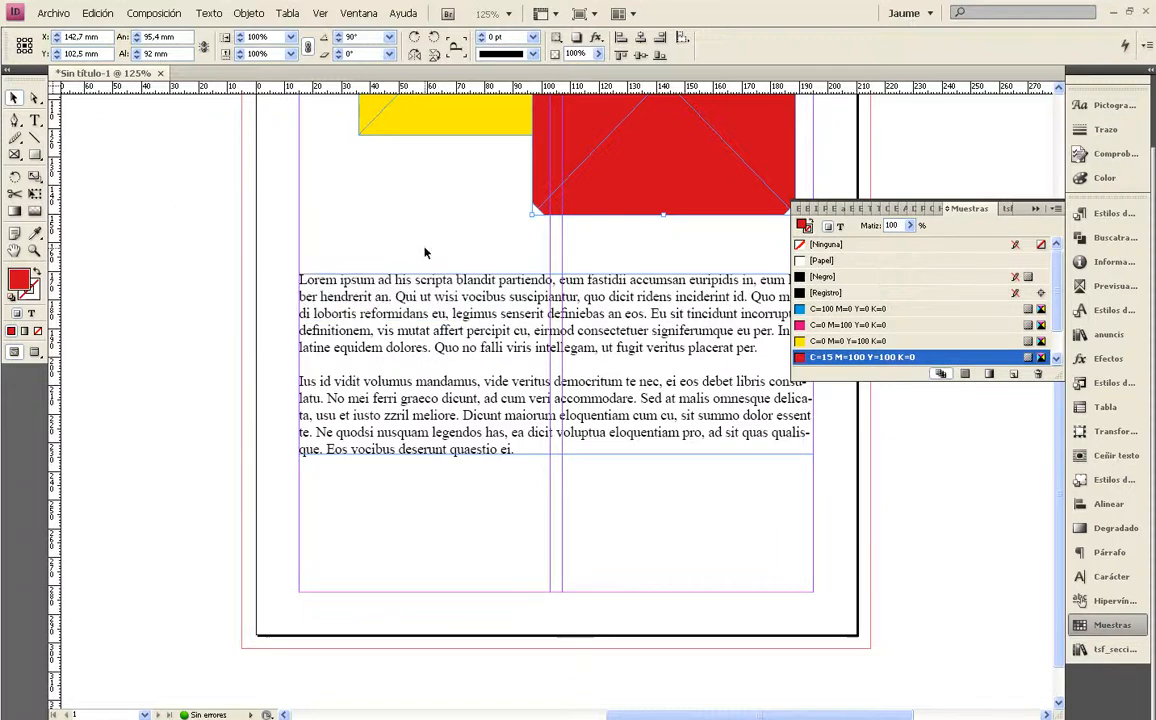
{"action": "left_click", "coordinate": [1035, 208]}
Examine the clipping path commands for the red frame, plus the interactive and path commands with nothing selected
{"action": "left_click", "coordinate": [248, 14]}
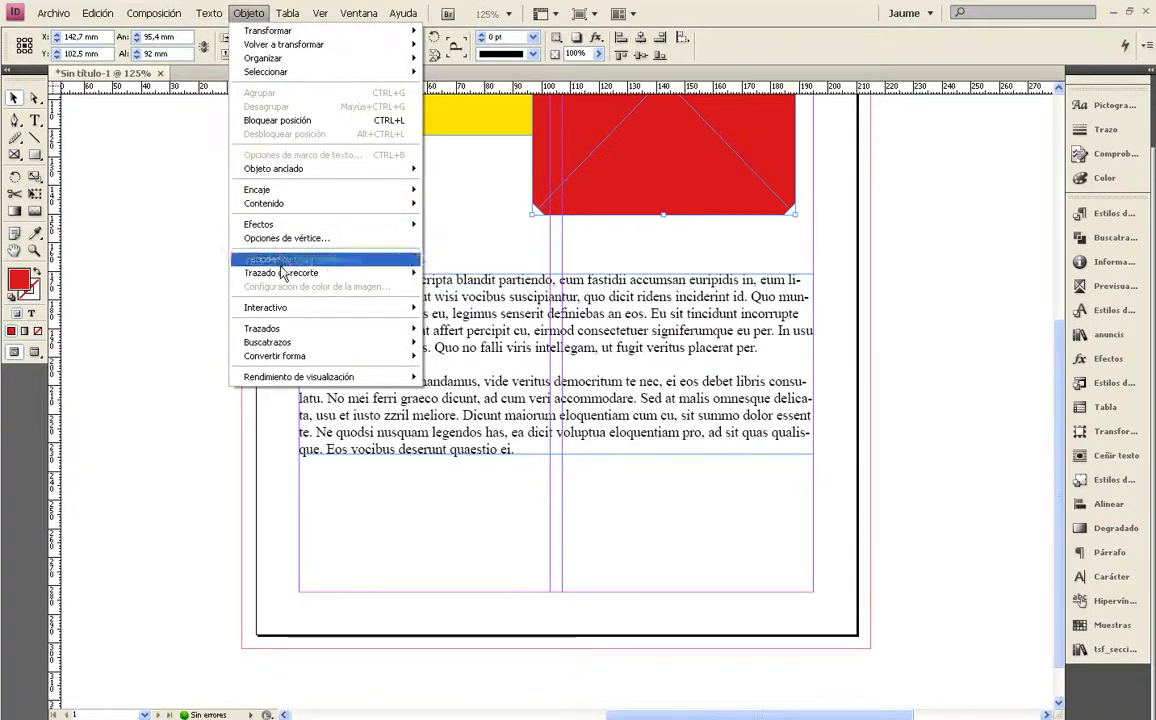
{"action": "mouse_move", "coordinate": [284, 276]}
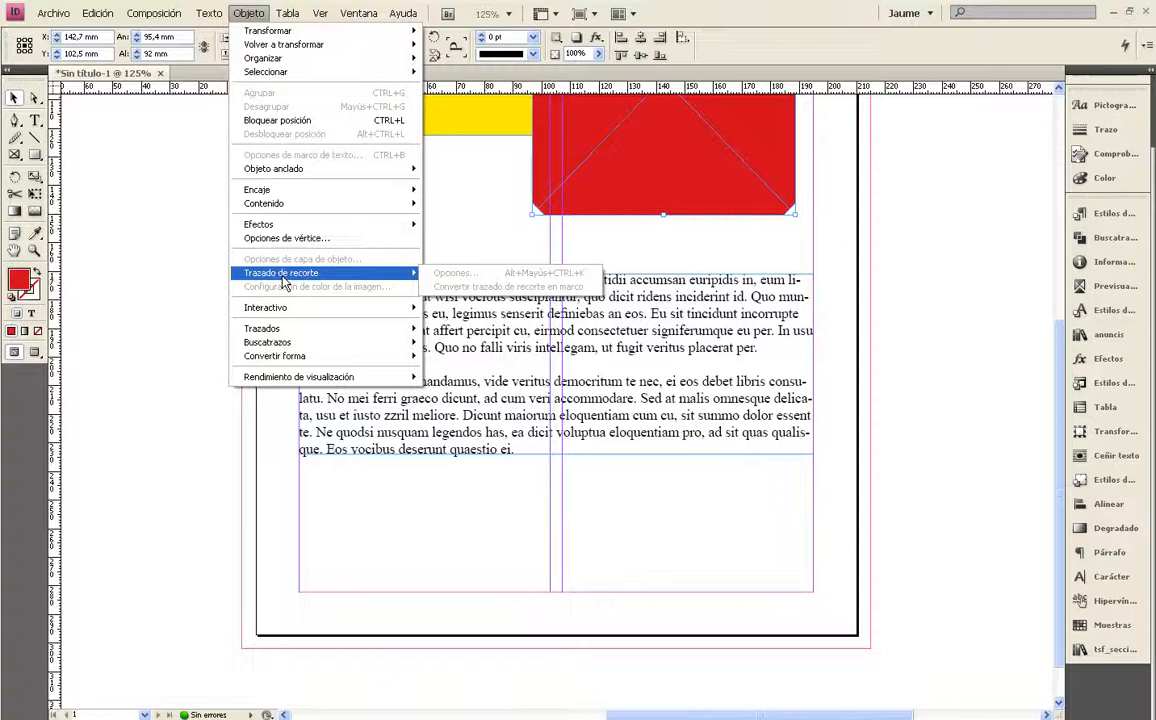
{"action": "left_click", "coordinate": [513, 232]}
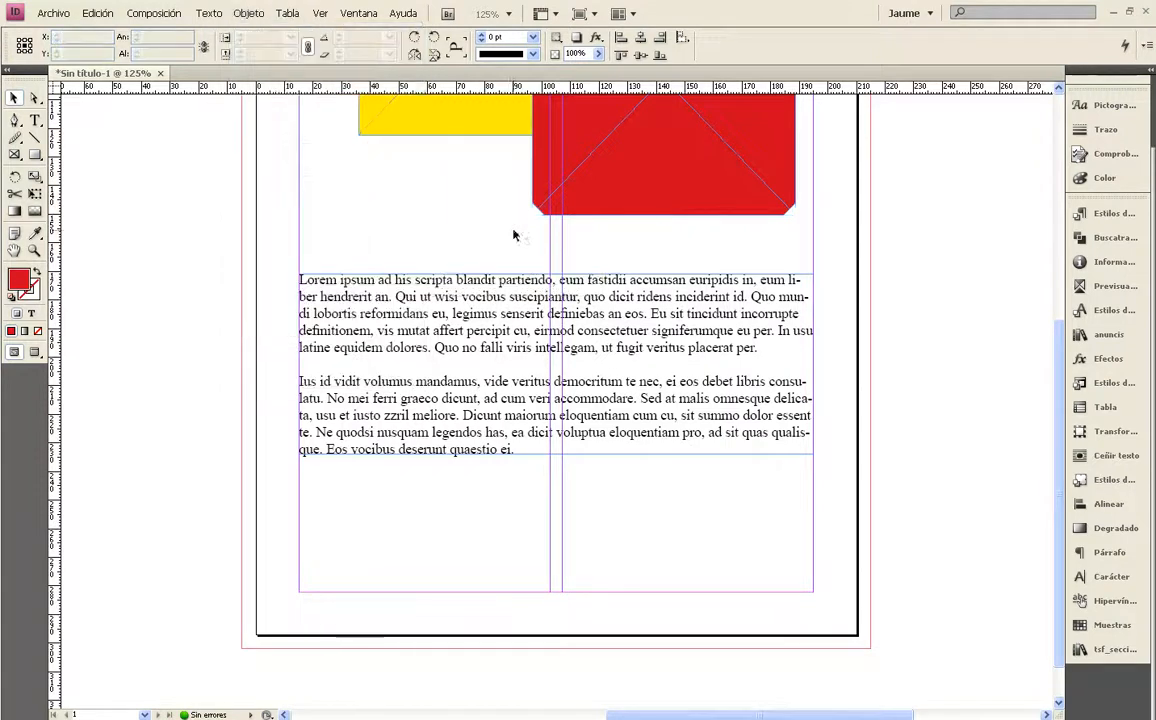
{"action": "left_click", "coordinate": [585, 205]}
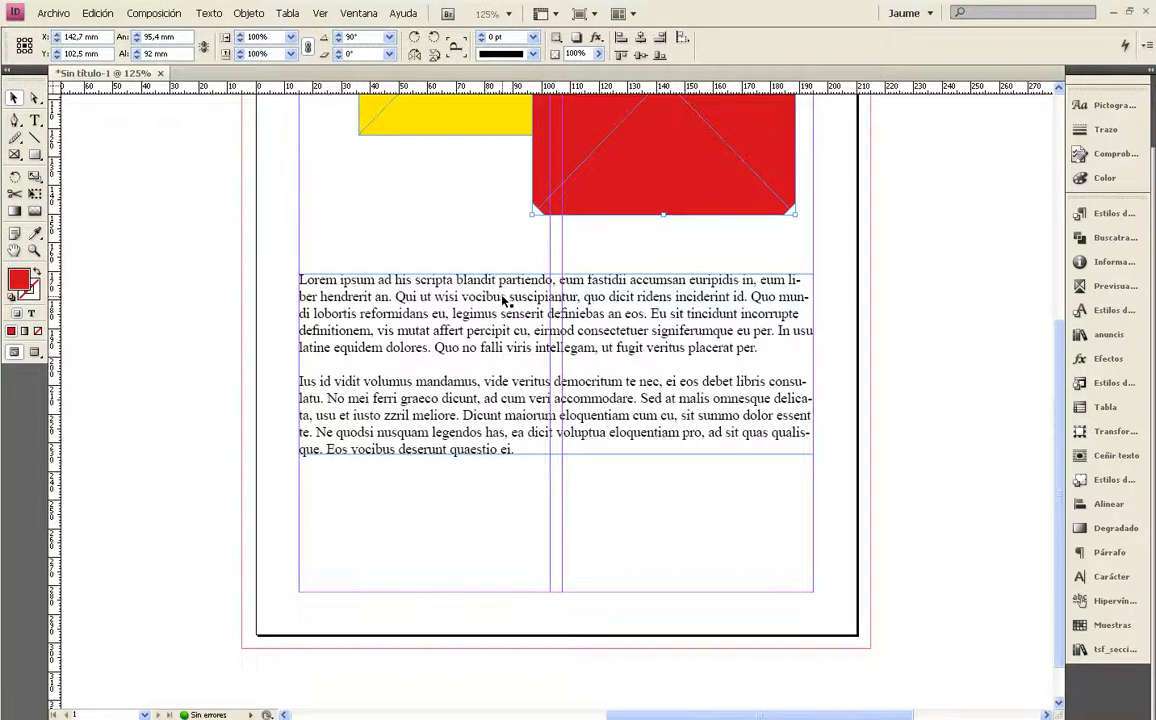
{"action": "left_click", "coordinate": [383, 206]}
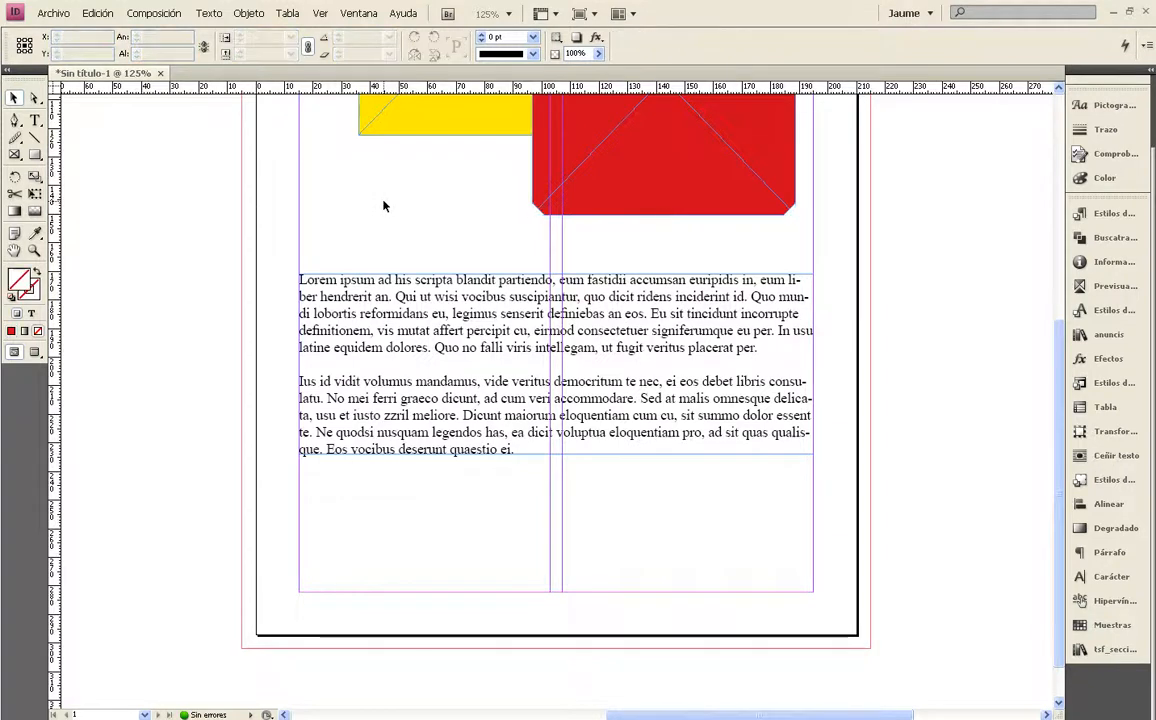
{"action": "left_click", "coordinate": [261, 20]}
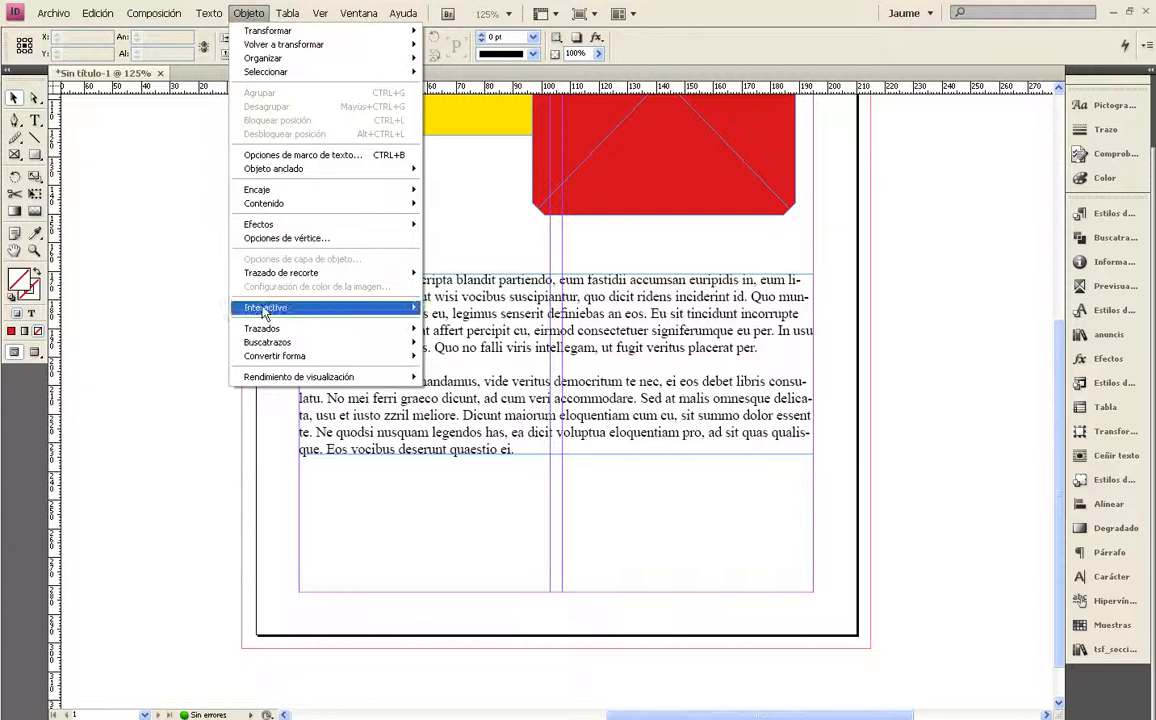
{"action": "mouse_move", "coordinate": [265, 313]}
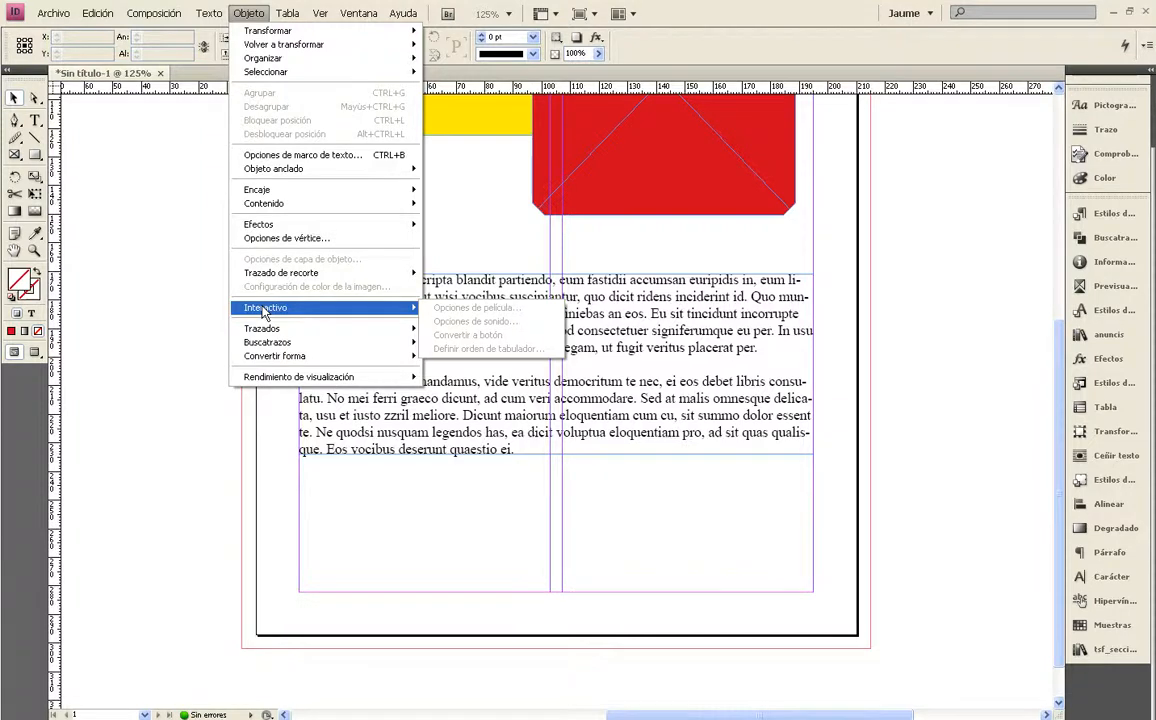
{"action": "mouse_move", "coordinate": [266, 337]}
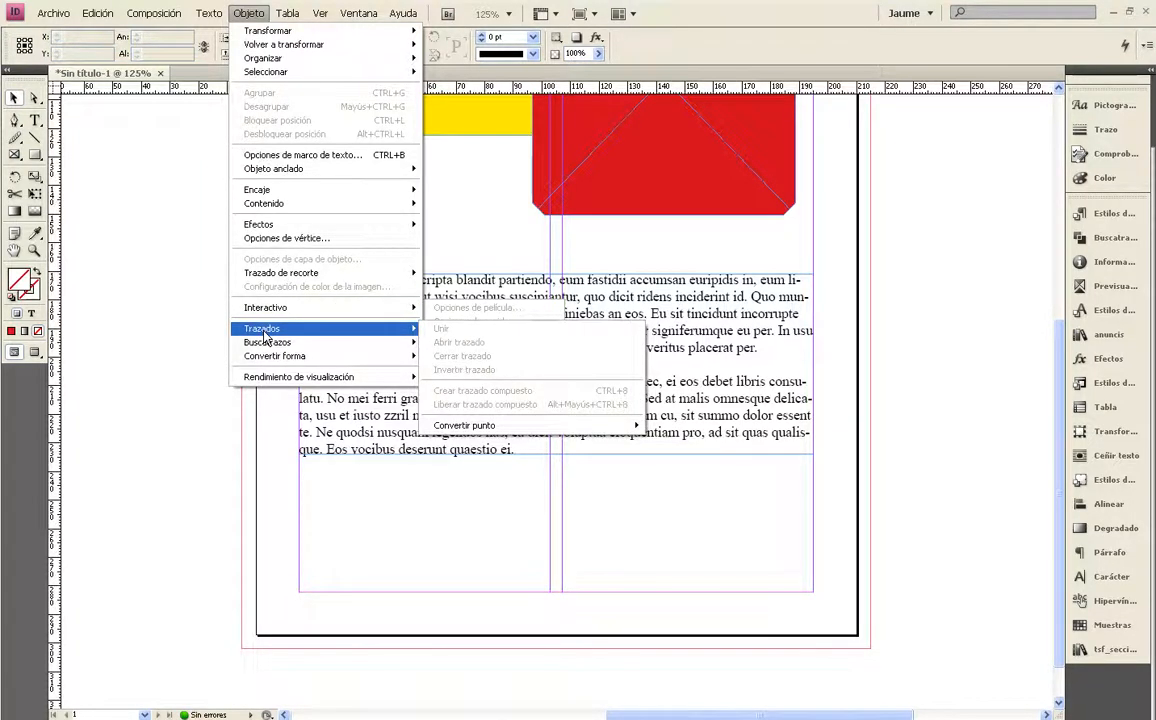
{"action": "left_click", "coordinate": [477, 254]}
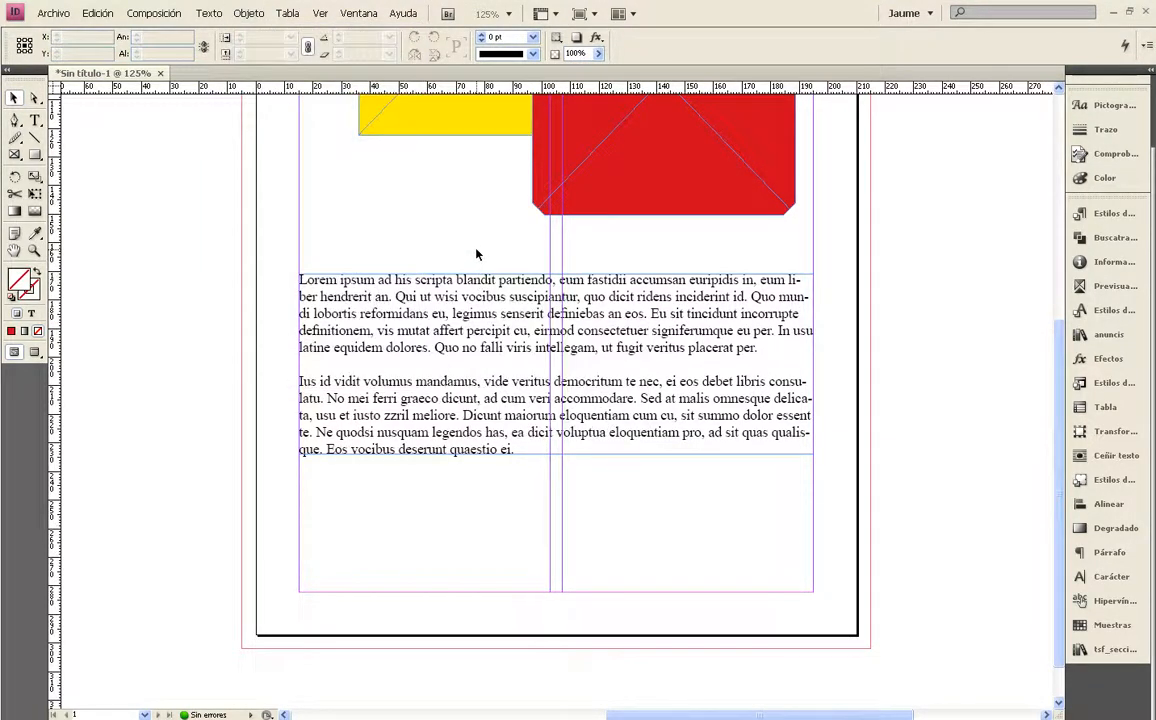
Combine the blue and red frames into a compound path
{"action": "scroll", "coordinate": [477, 254], "scroll_direction": "up", "scroll_amount": 3}
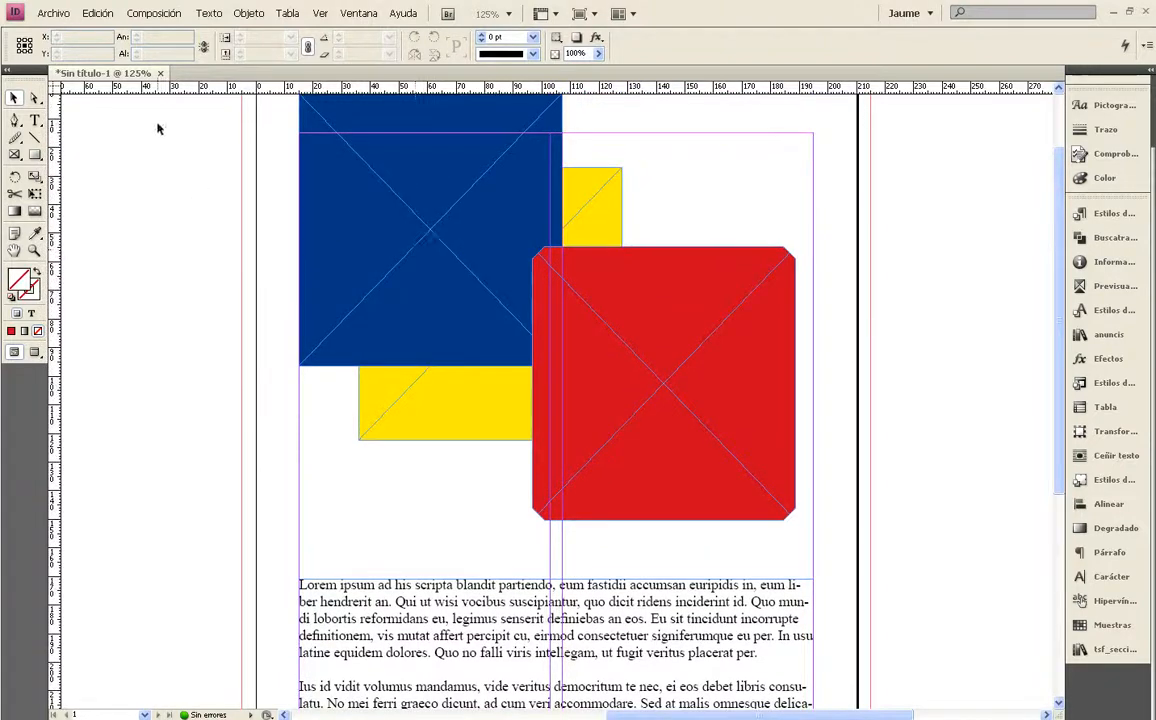
{"action": "left_click", "coordinate": [249, 13]}
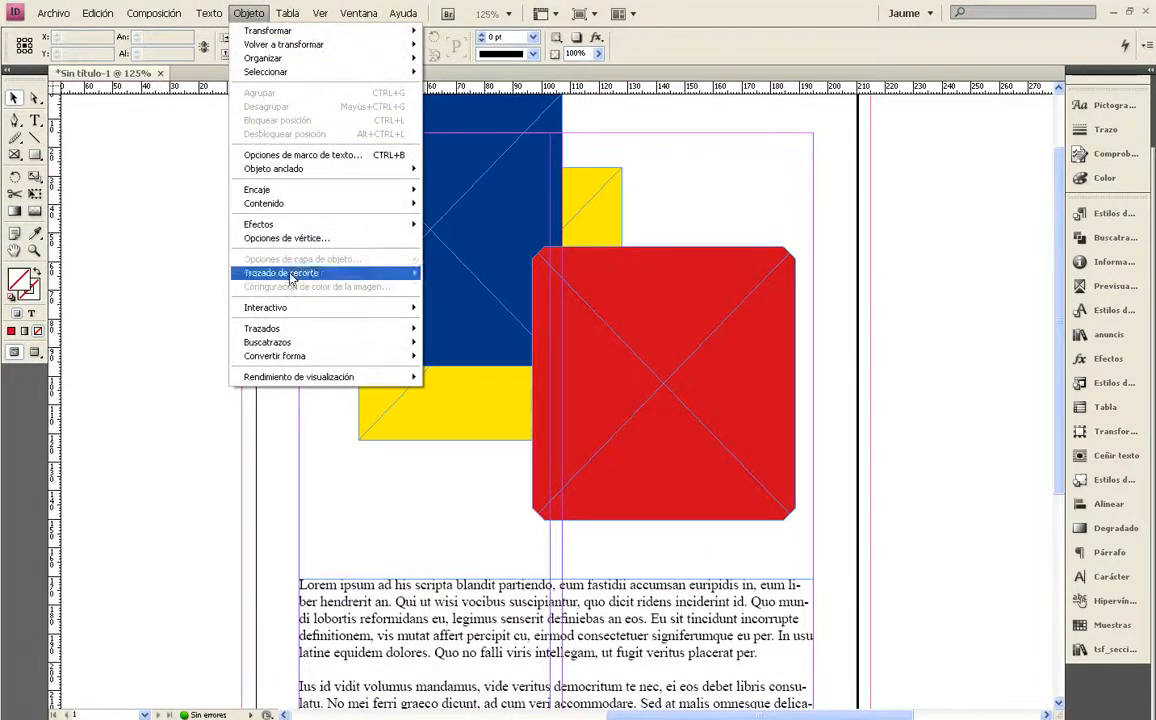
{"action": "mouse_move", "coordinate": [298, 332]}
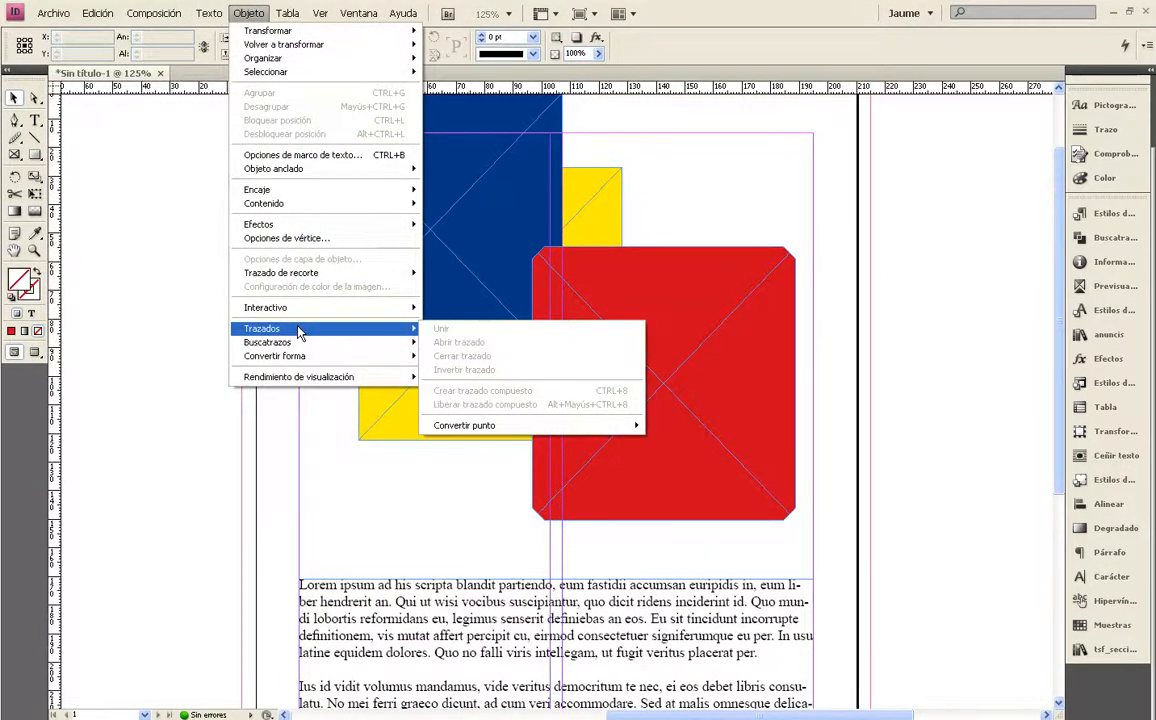
{"action": "left_click", "coordinate": [508, 245]}
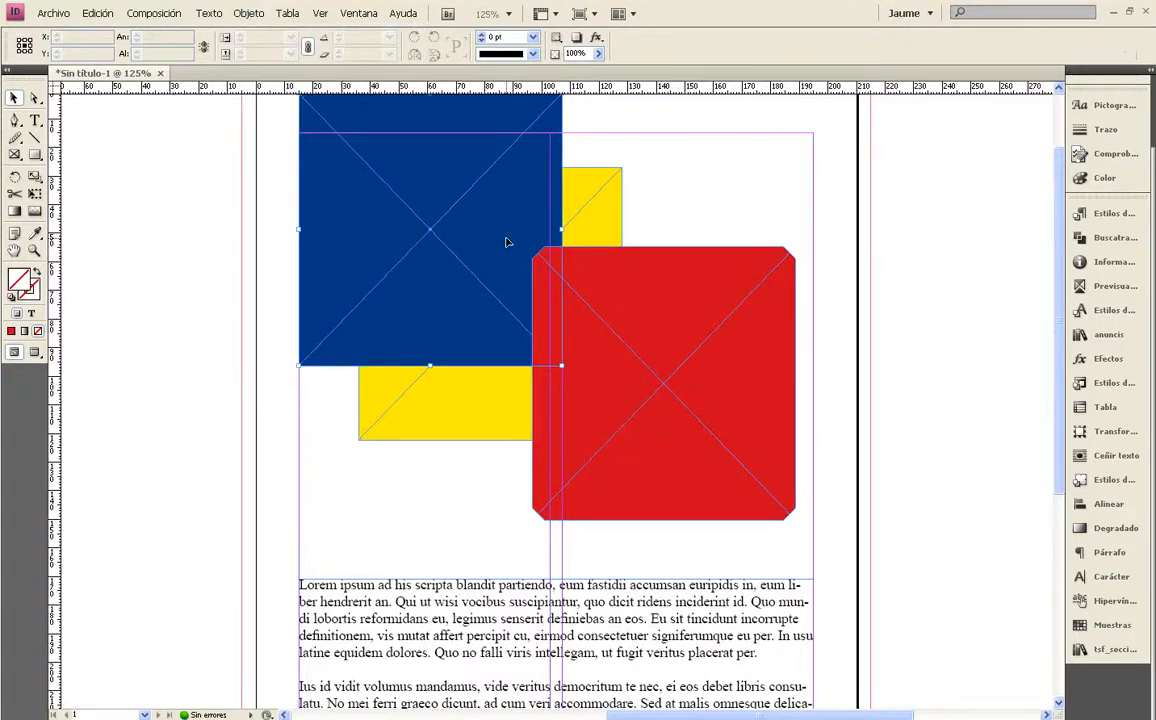
{"action": "left_click", "coordinate": [596, 435], "text": "shift"}
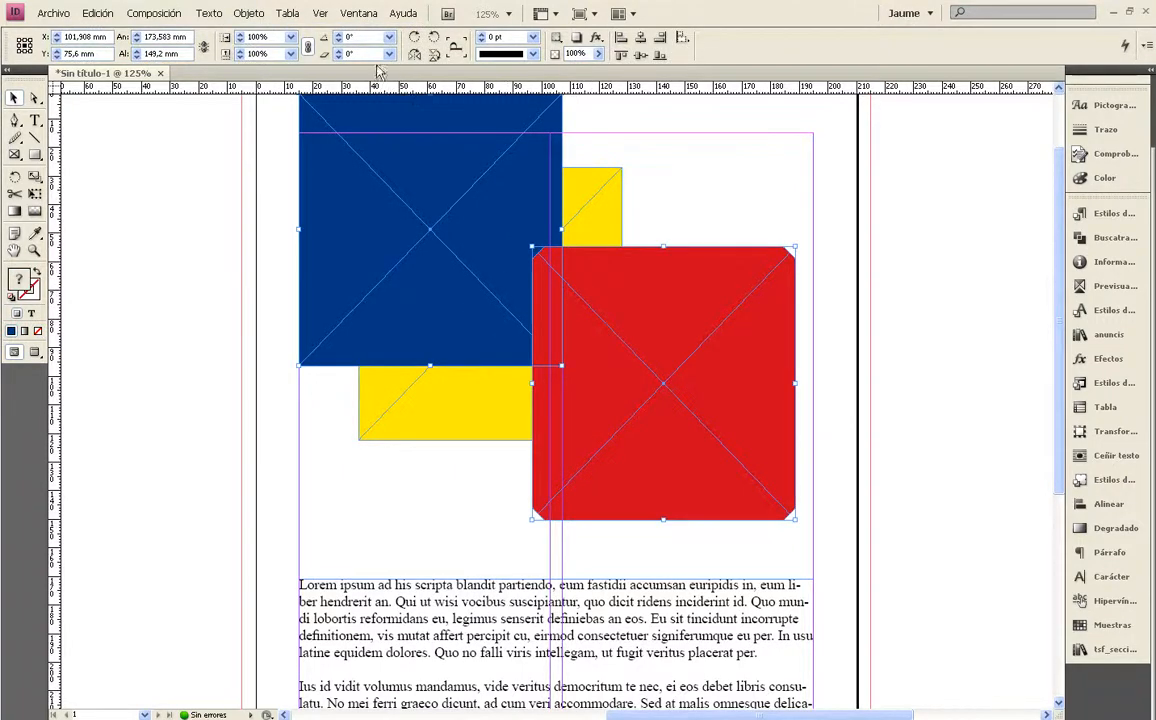
{"action": "left_click", "coordinate": [249, 13]}
{"action": "mouse_move", "coordinate": [293, 329]}
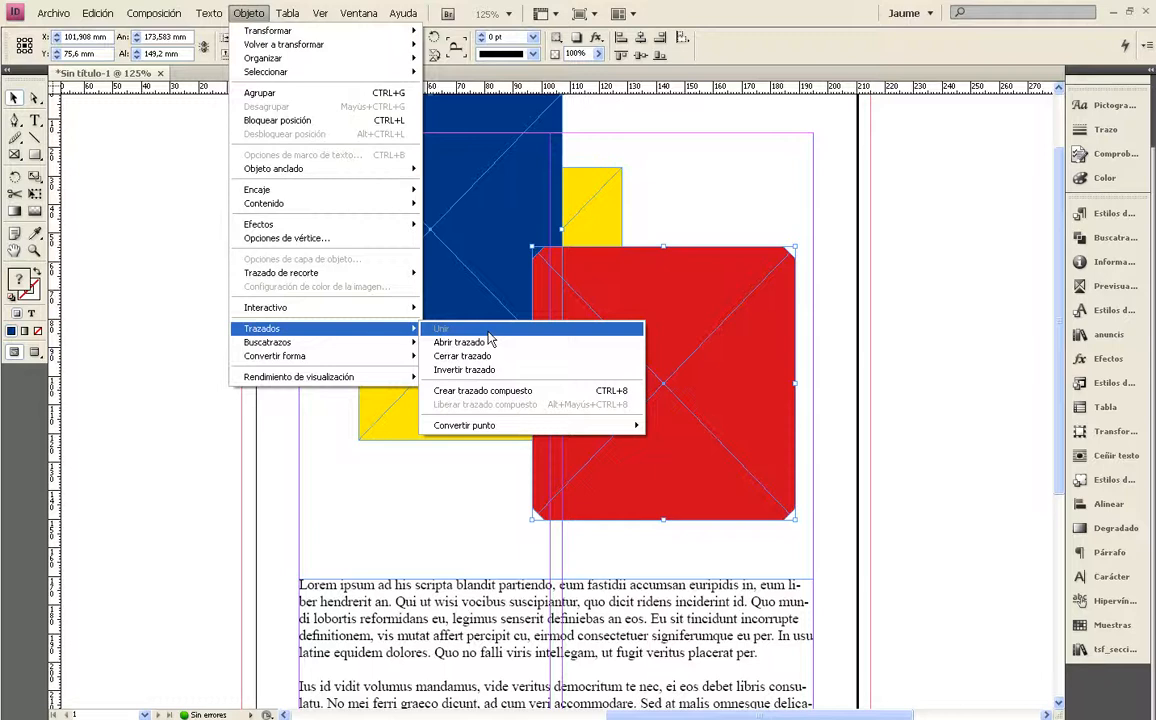
{"action": "left_click", "coordinate": [488, 390]}
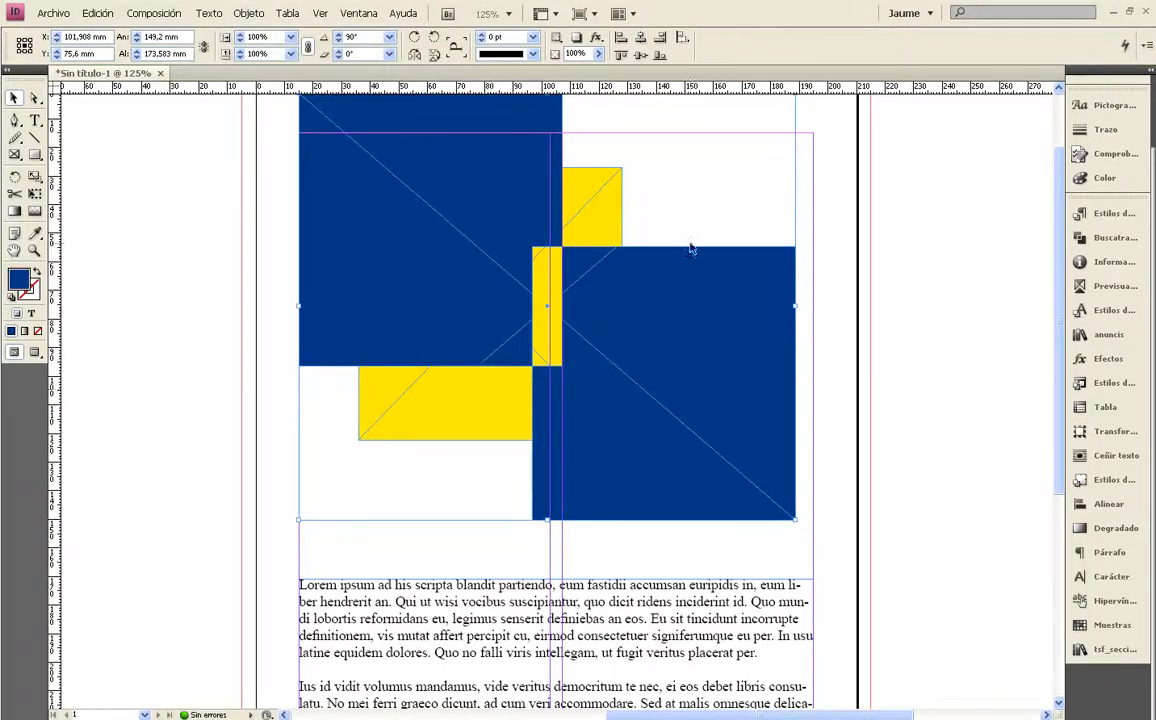
Inspect the compound path where the two frames overlap, and undo its creation
{"action": "left_click", "coordinate": [702, 210]}
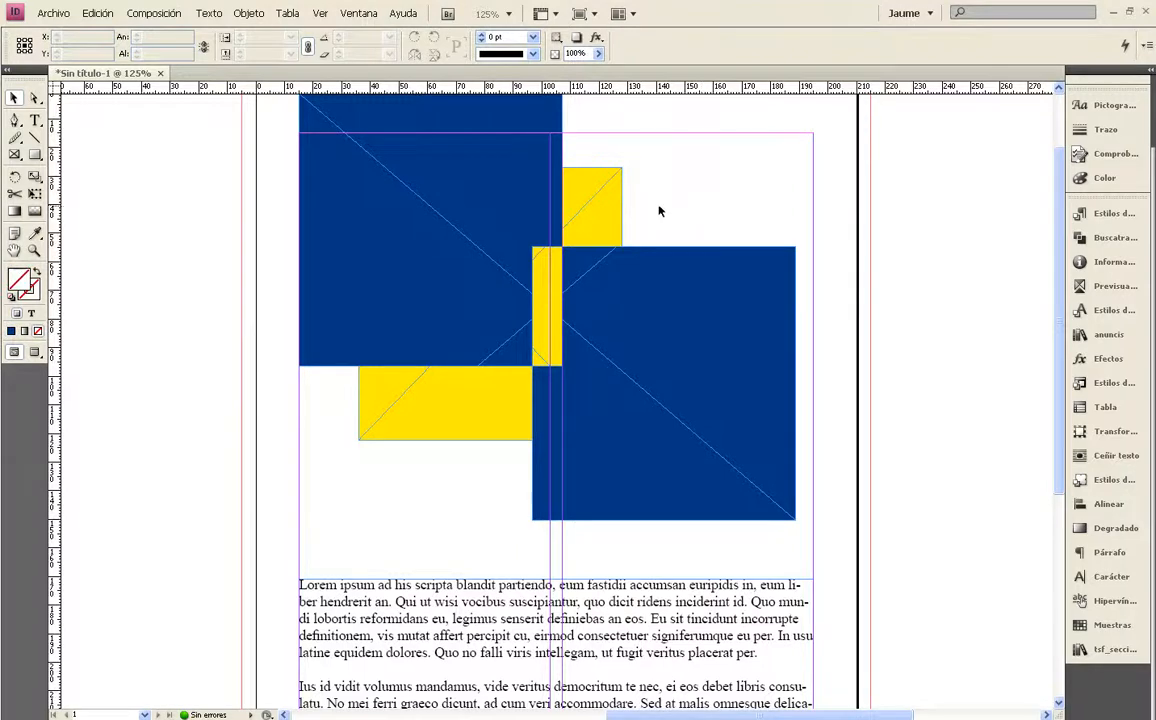
{"action": "left_click", "coordinate": [502, 247]}
{"action": "scroll", "coordinate": [502, 247], "scroll_direction": "up", "scroll_amount": 2}
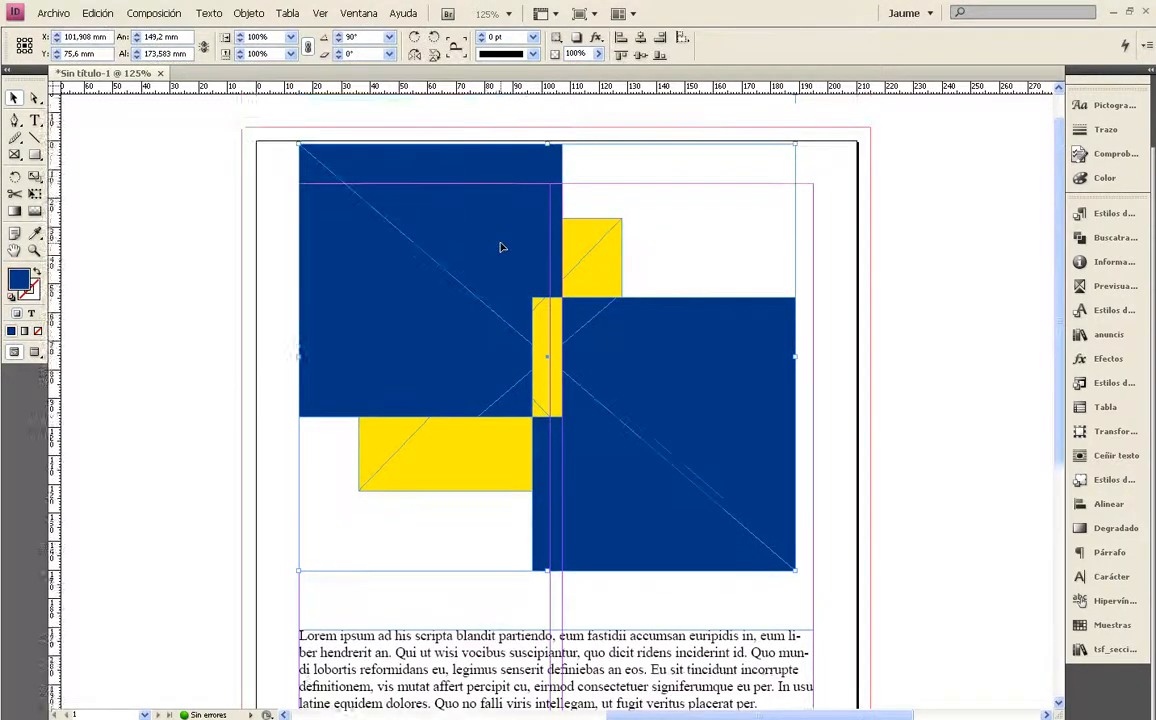
{"action": "scroll", "coordinate": [502, 247], "scroll_direction": "down", "scroll_amount": 1}
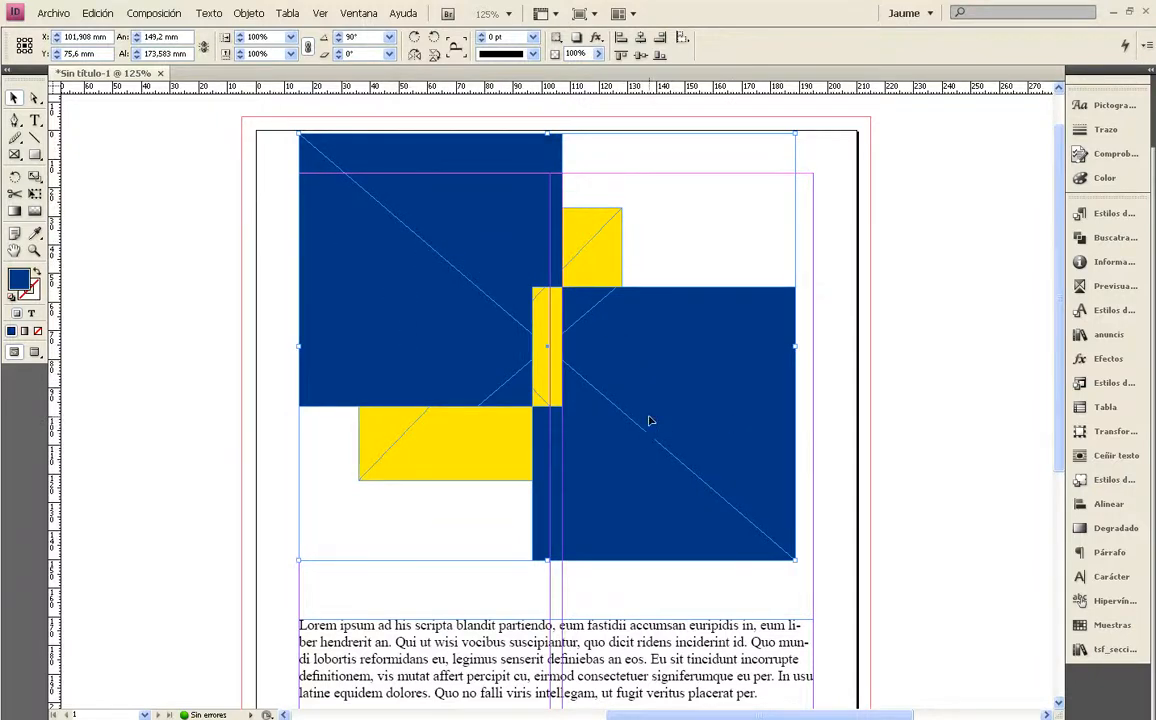
{"action": "key", "text": "ctrl+z"}
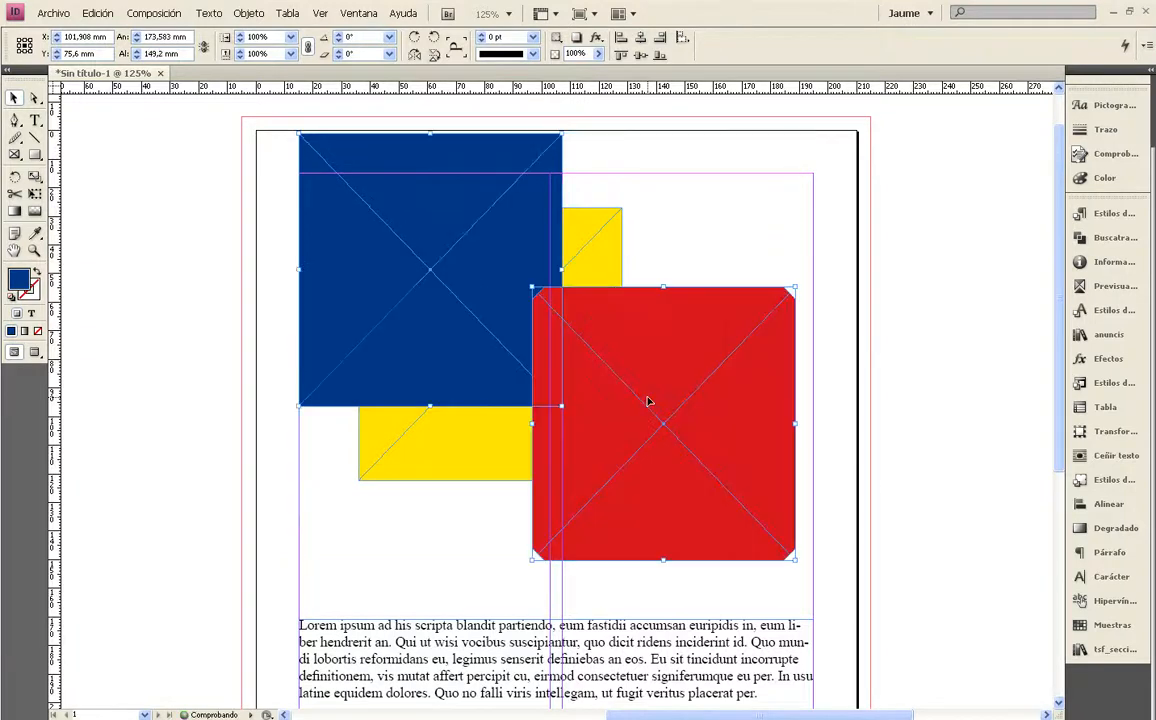
Merge the blue and red frames with the Pathfinder operation Añadir, and undo the merge
{"action": "left_click", "coordinate": [246, 14]}
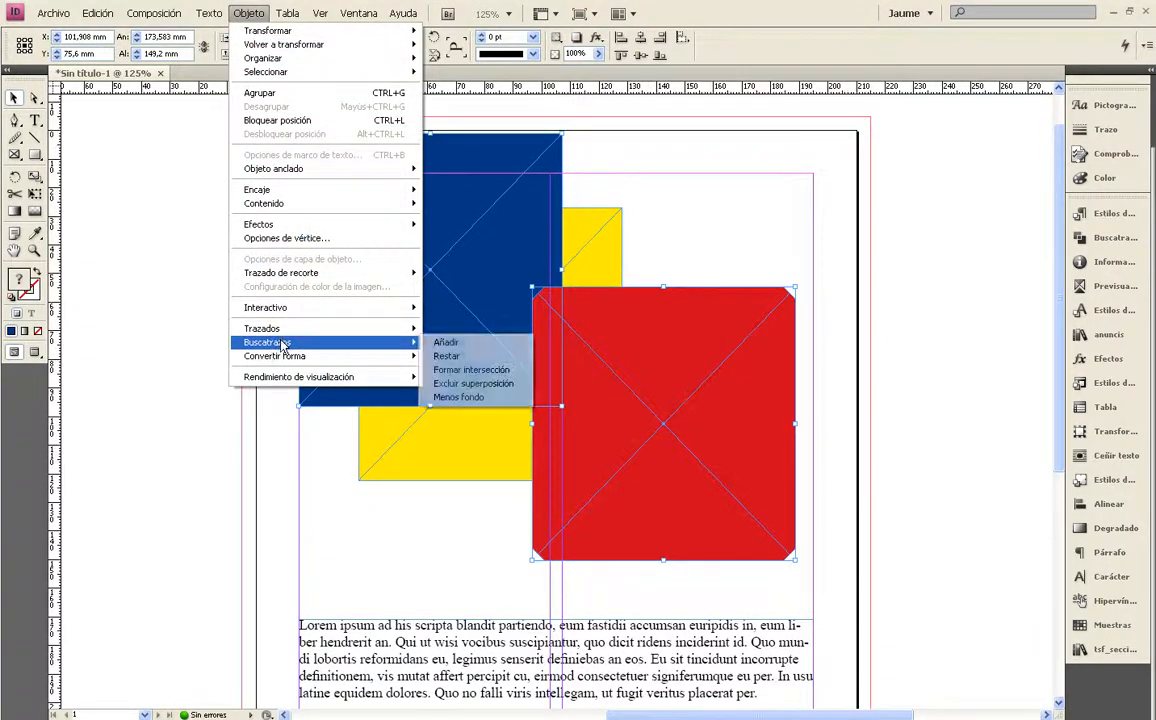
{"action": "left_click", "coordinate": [446, 343]}
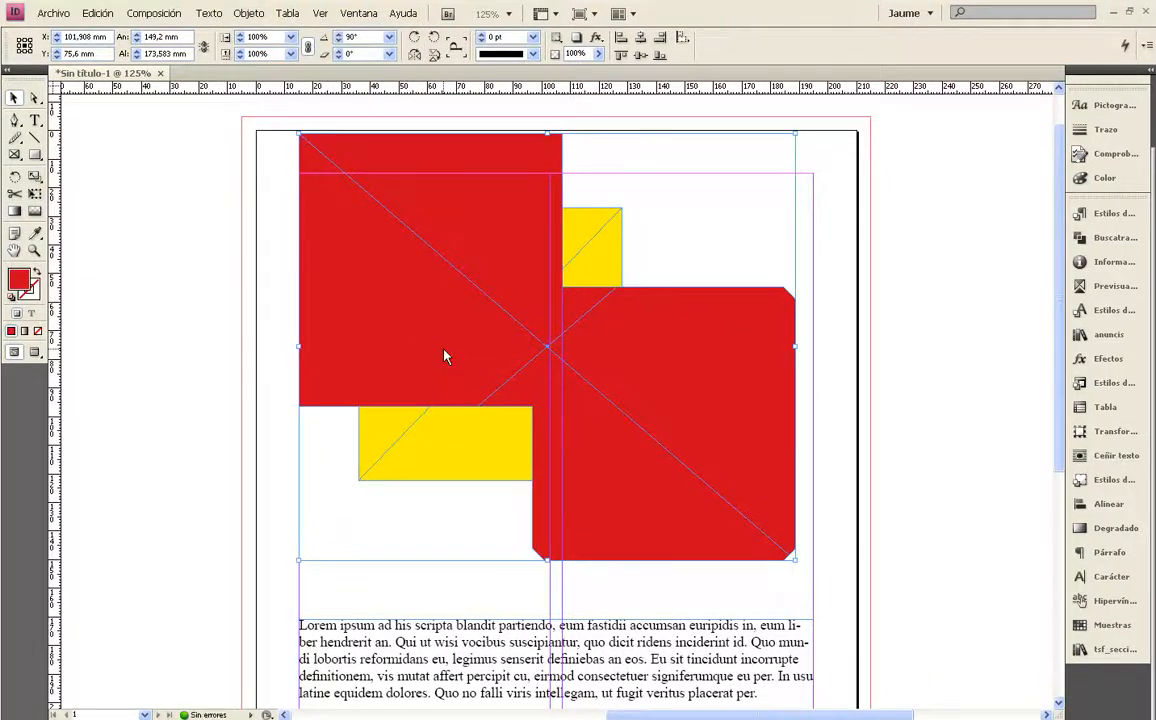
{"action": "key", "text": "ctrl+z"}
Move only the red frame over the blue frame's lower edge, centred at about X 68.75 mm, Y 120.3 mm
{"action": "left_click", "coordinate": [248, 13]}
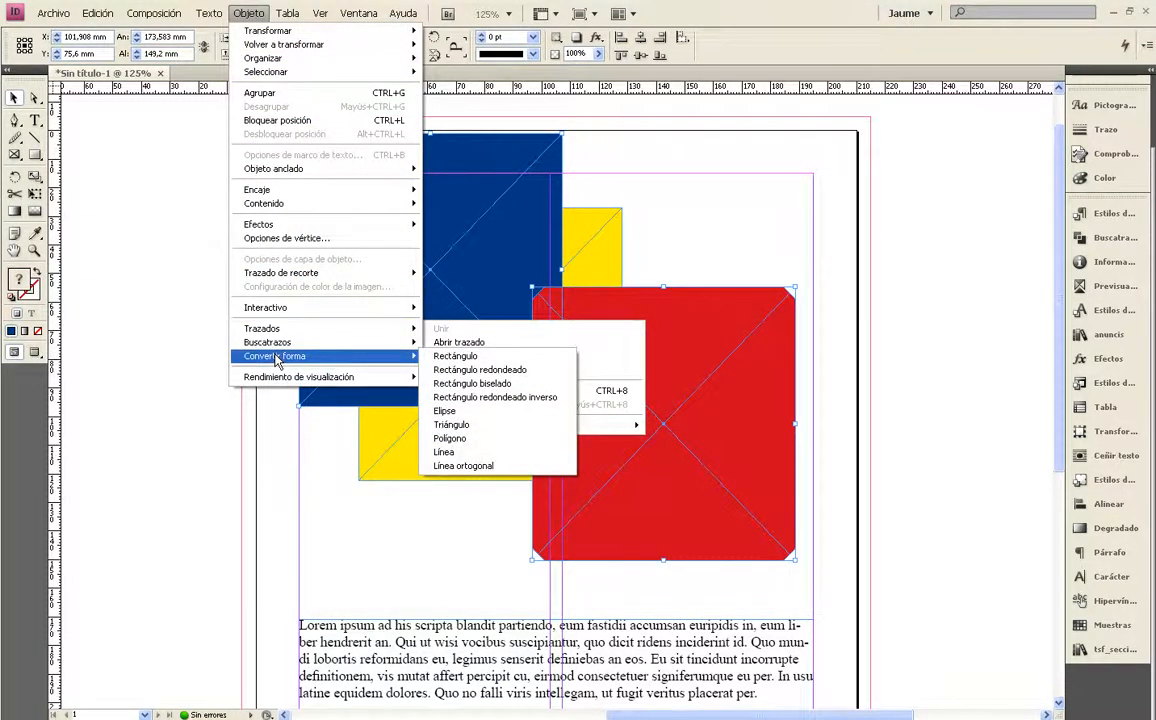
{"action": "left_click", "coordinate": [472, 383]}
{"action": "left_click", "coordinate": [846, 266]}
{"action": "left_click_drag", "start_coordinate": [675, 402], "coordinate": [452, 466]}
Convert the red frame's shape to an ellipse (Elipse) and deselect it
{"action": "left_click", "coordinate": [248, 13]}
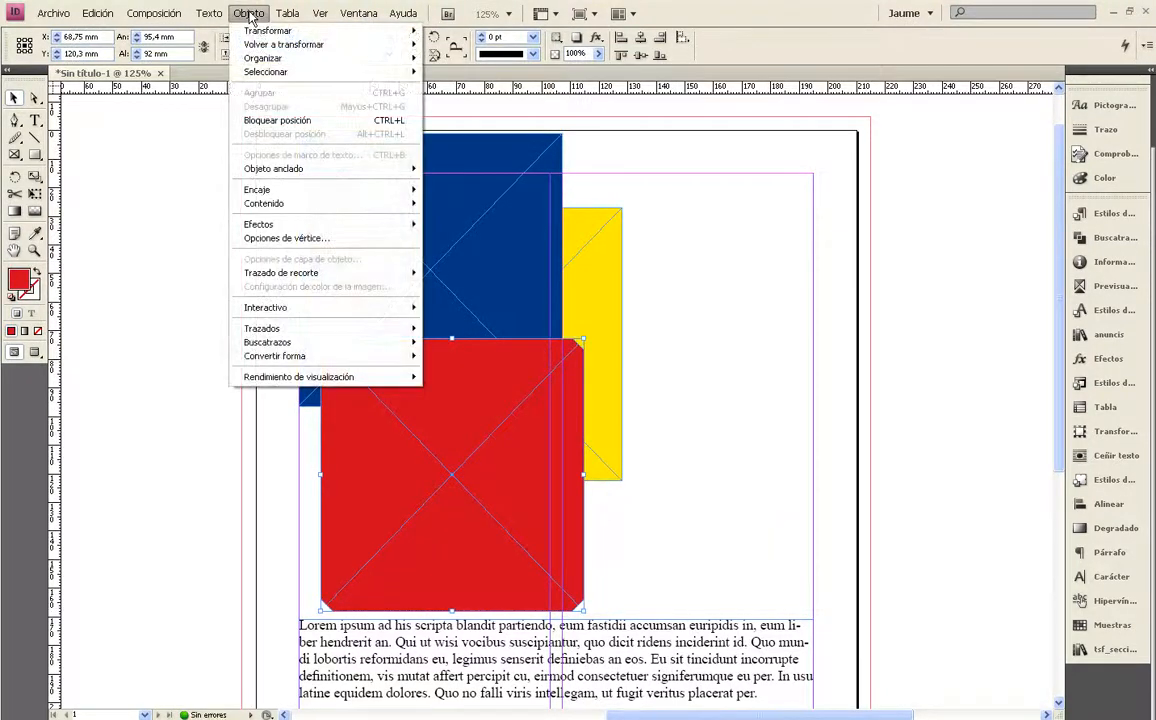
{"action": "mouse_move", "coordinate": [293, 359]}
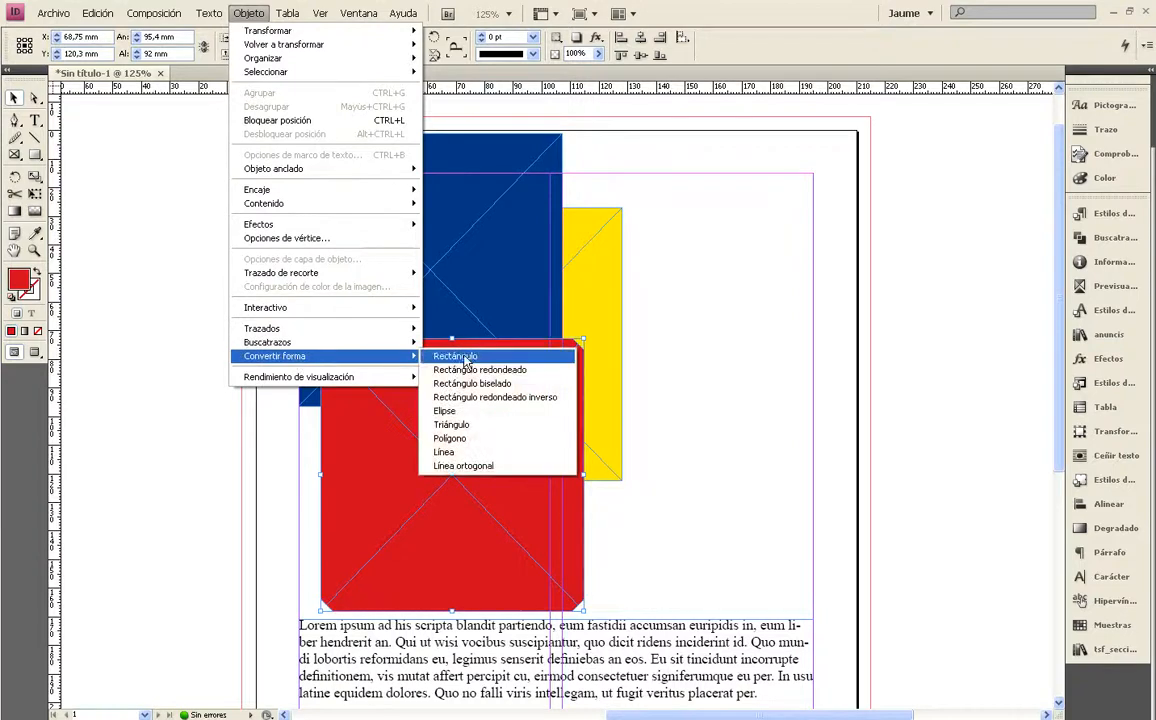
{"action": "left_click", "coordinate": [448, 411]}
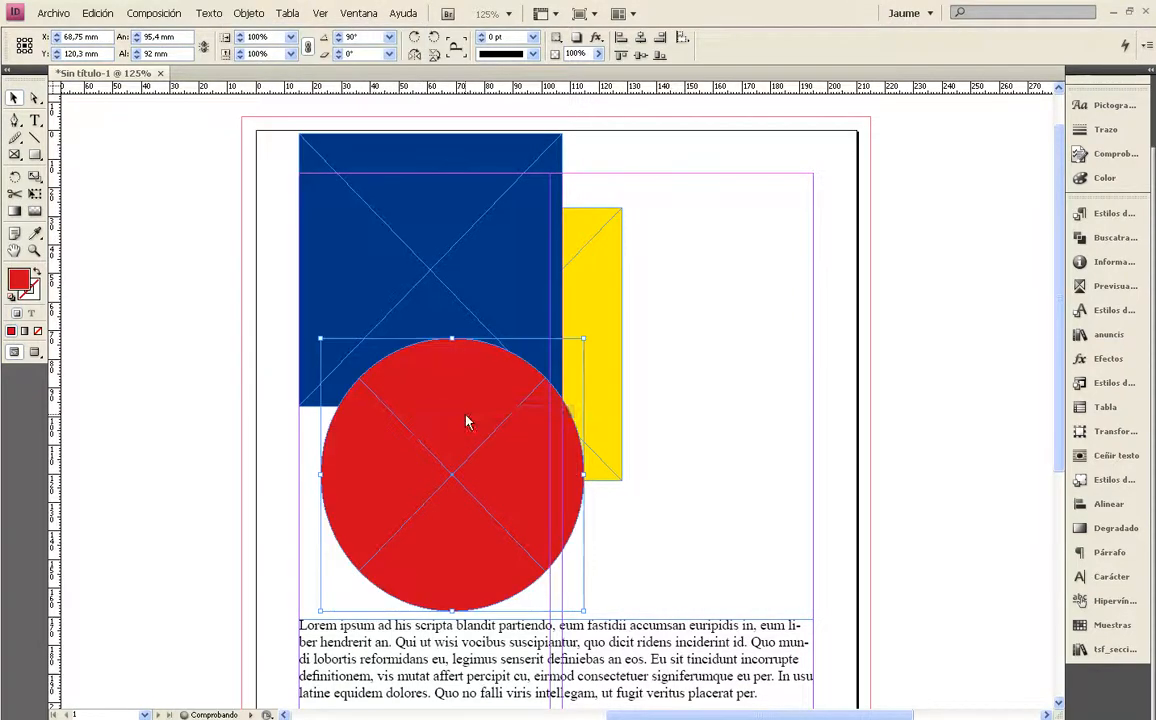
{"action": "left_click", "coordinate": [732, 330]}
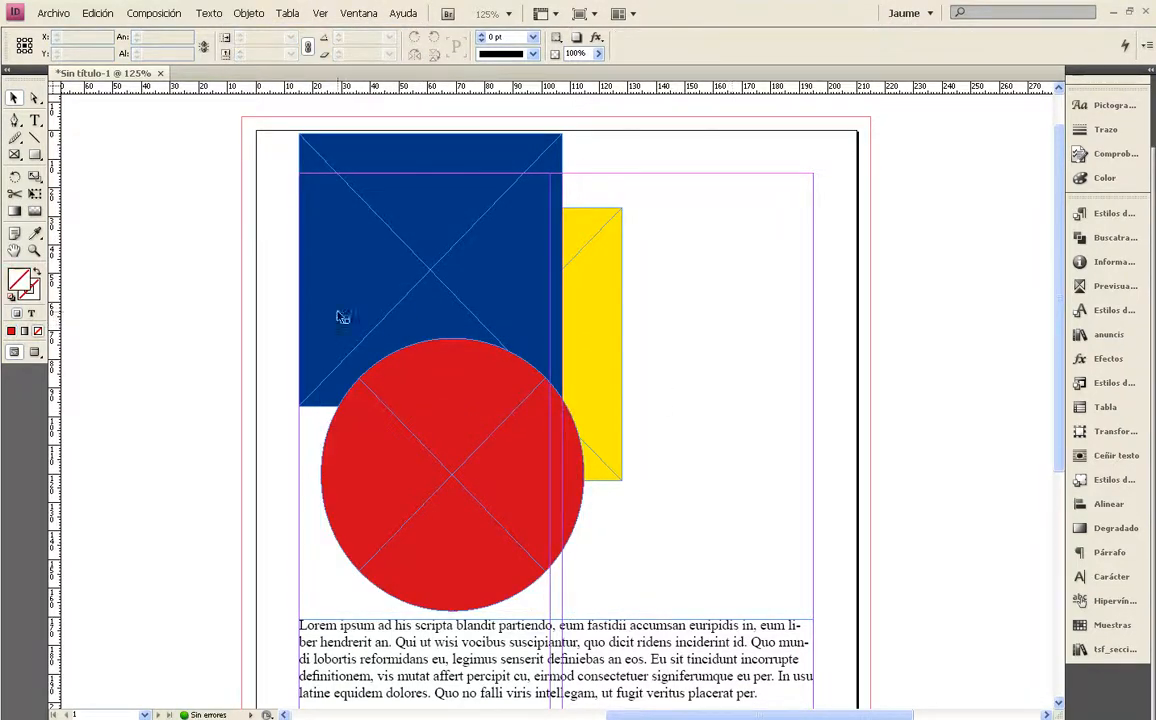
Convert the blue frame's shape to a triangle (Triángulo) and deselect it
{"action": "left_click", "coordinate": [387, 273]}
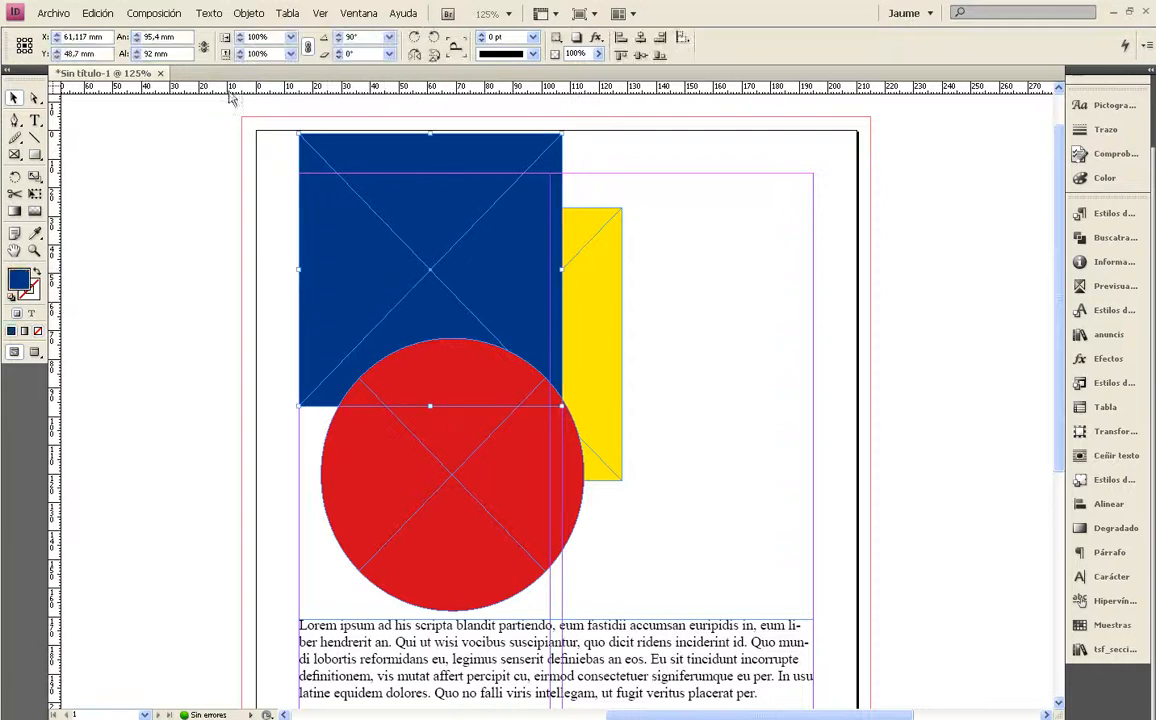
{"action": "left_click", "coordinate": [248, 13]}
{"action": "mouse_move", "coordinate": [279, 354]}
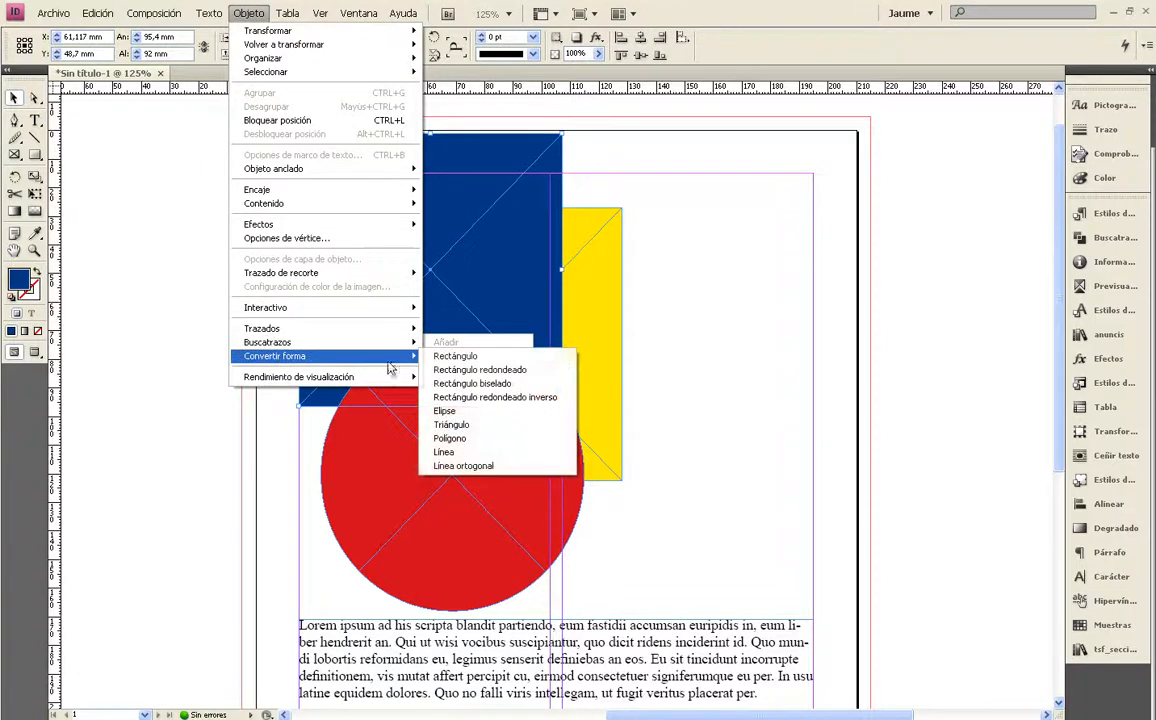
{"action": "left_click", "coordinate": [482, 425]}
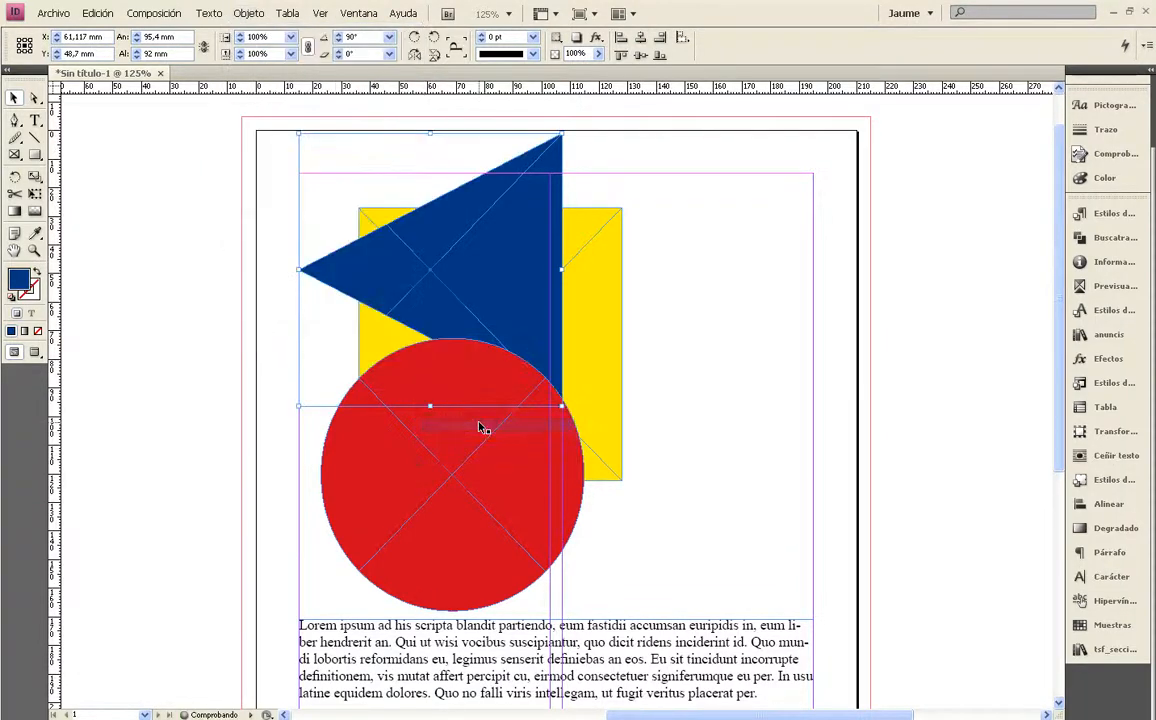
{"action": "left_click", "coordinate": [728, 320]}
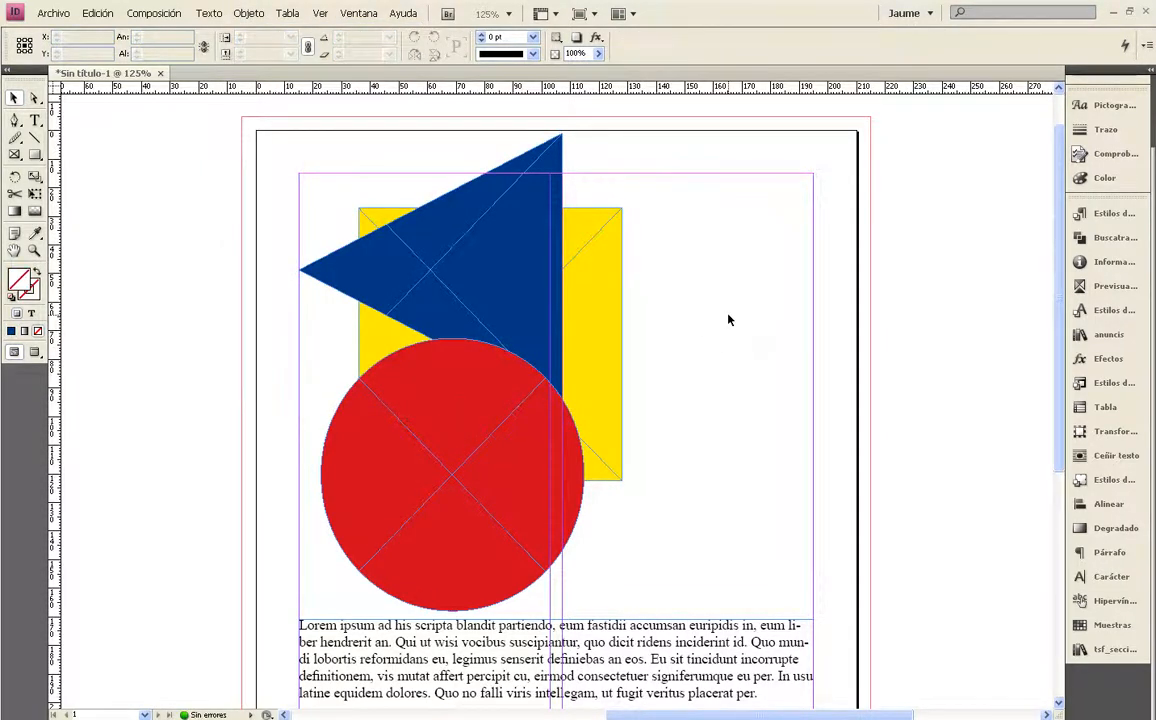
Examine the display performance options with nothing selected and with the blue triangle selected
{"action": "scroll", "coordinate": [728, 320], "scroll_direction": "down", "scroll_amount": 2}
{"action": "scroll", "coordinate": [728, 320], "scroll_direction": "up", "scroll_amount": 3}
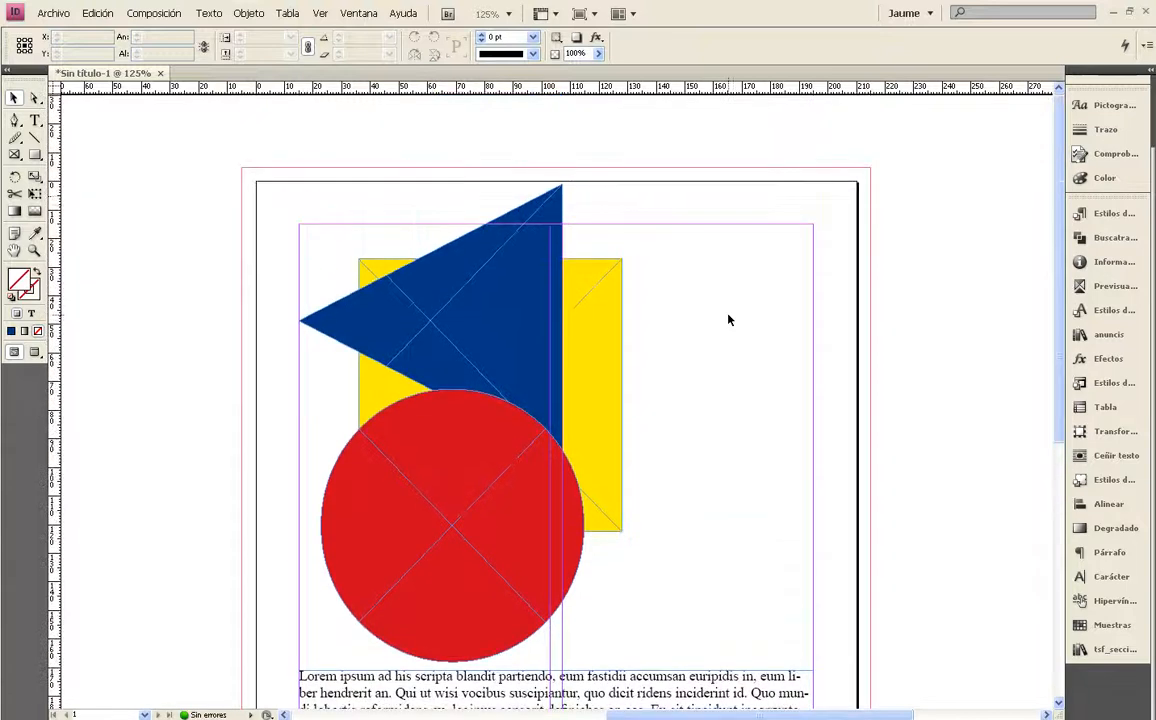
{"action": "left_click", "coordinate": [248, 13]}
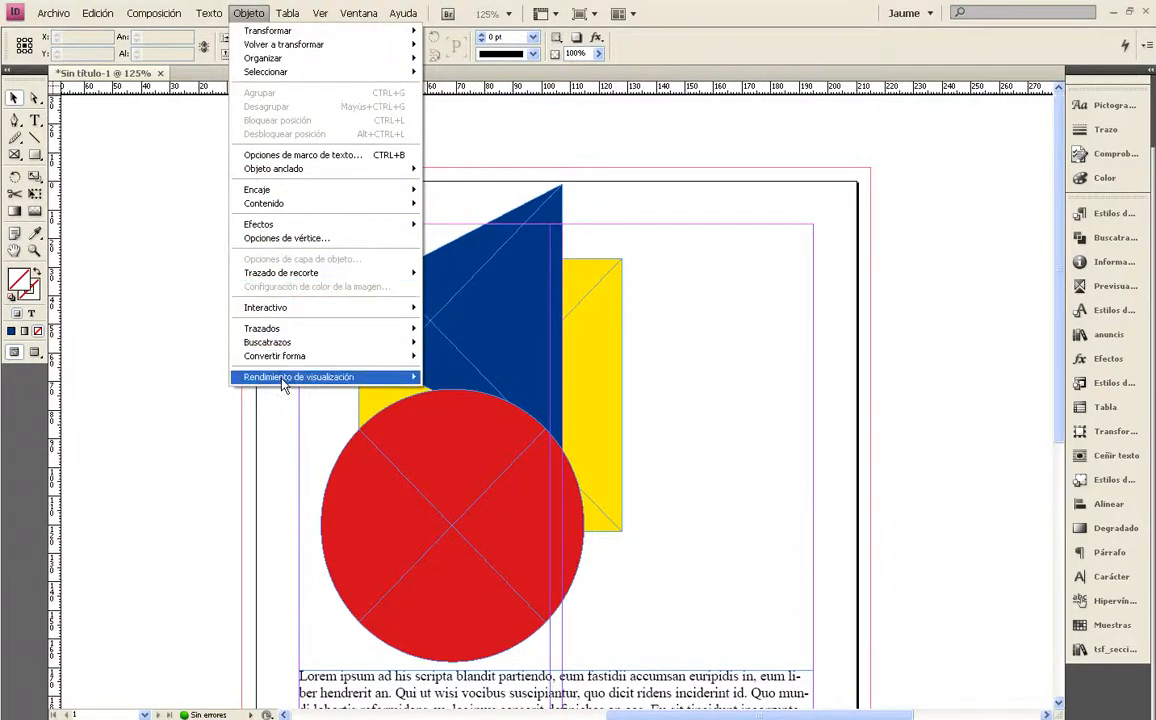
{"action": "mouse_move", "coordinate": [284, 386]}
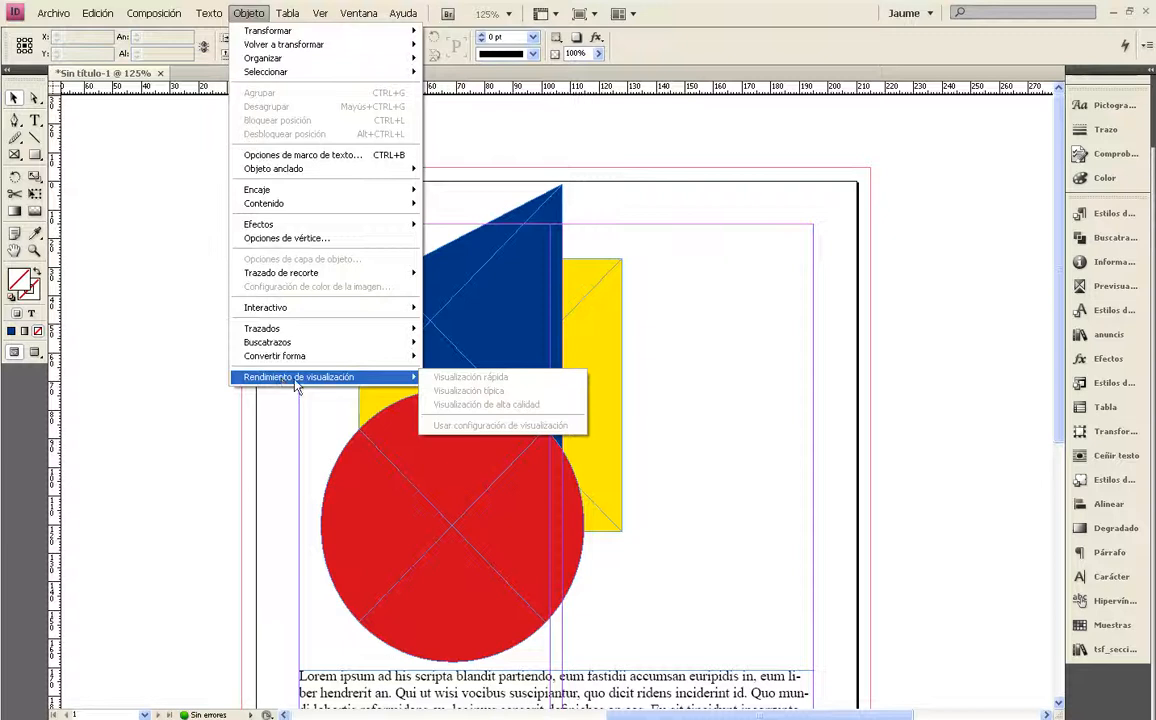
{"action": "left_click", "coordinate": [498, 280]}
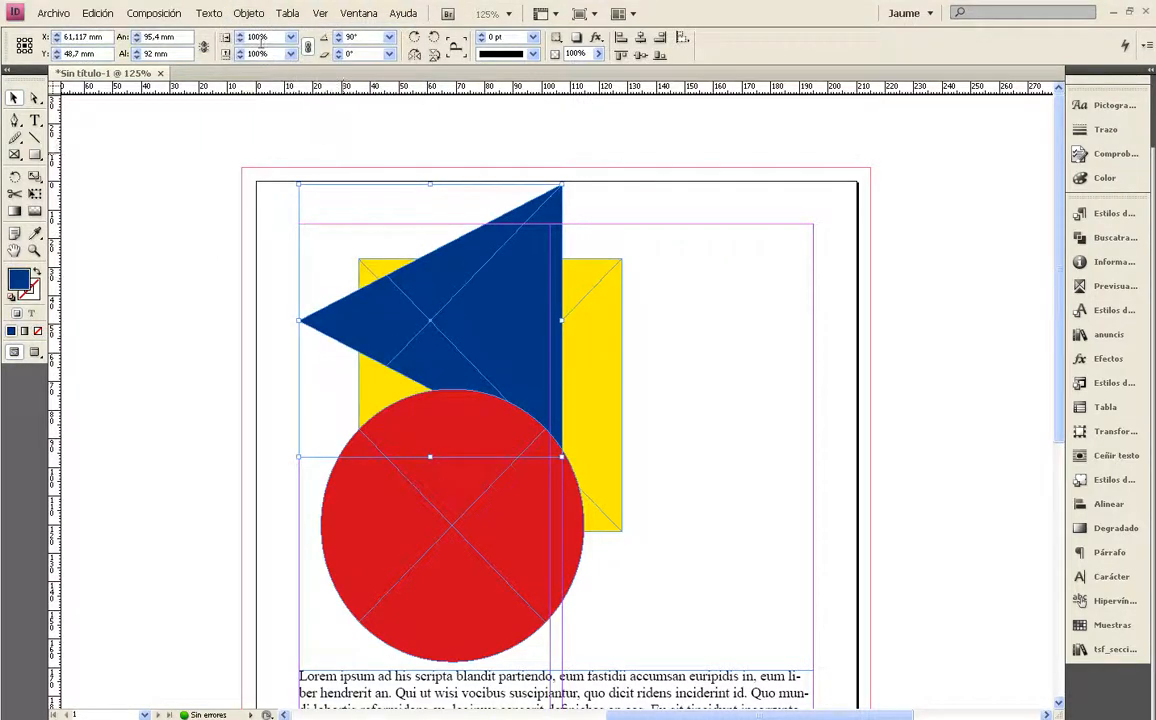
{"action": "left_click", "coordinate": [246, 14]}
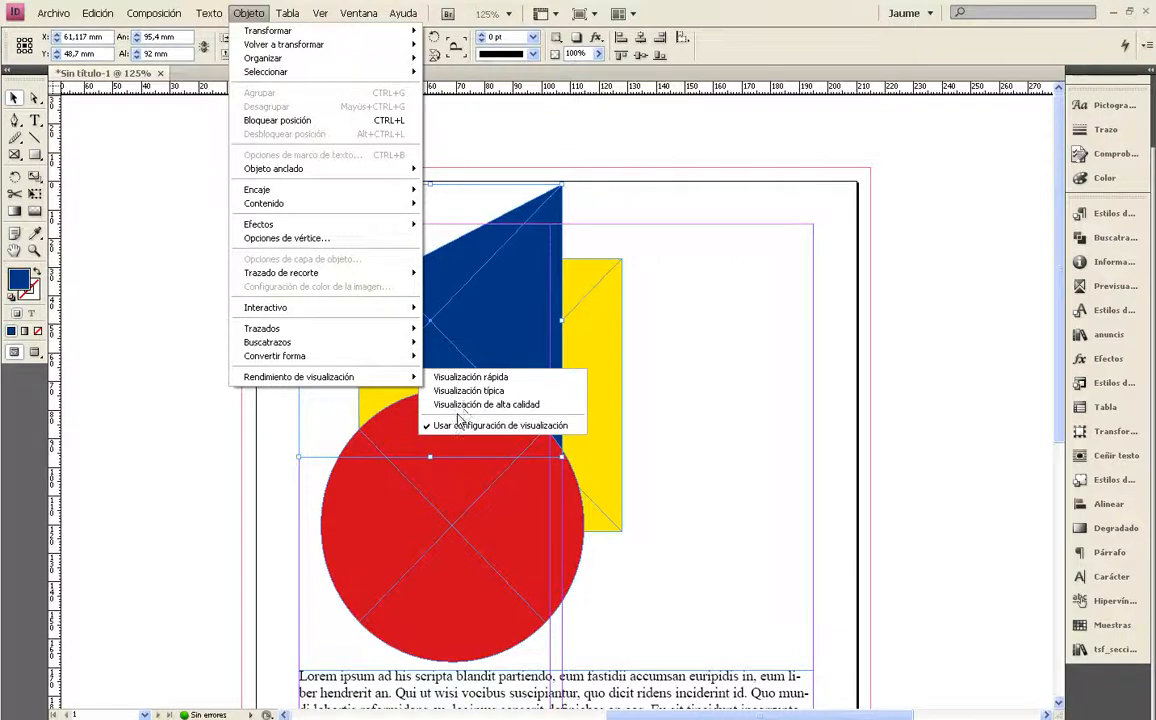
{"action": "left_click", "coordinate": [702, 335]}
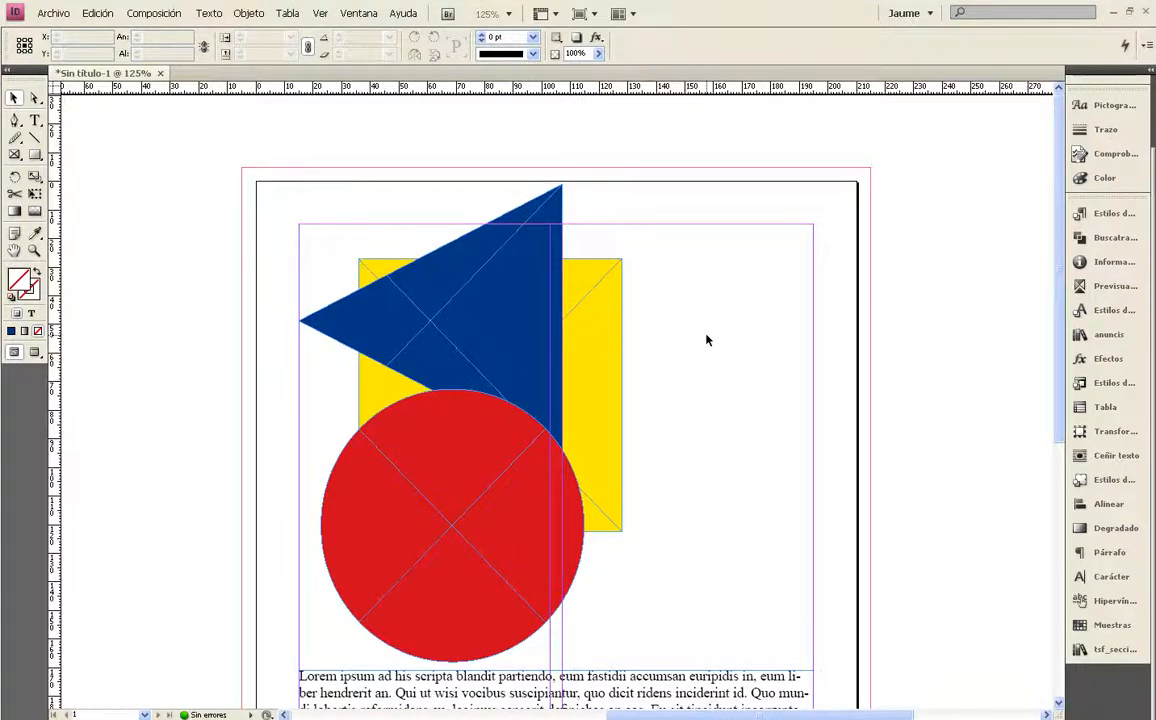
{"action": "scroll", "coordinate": [706, 341], "scroll_direction": "down", "scroll_amount": 1}
{"action": "key", "text": "ctrl+minus"}
{"action": "key", "text": "ctrl+minus"}
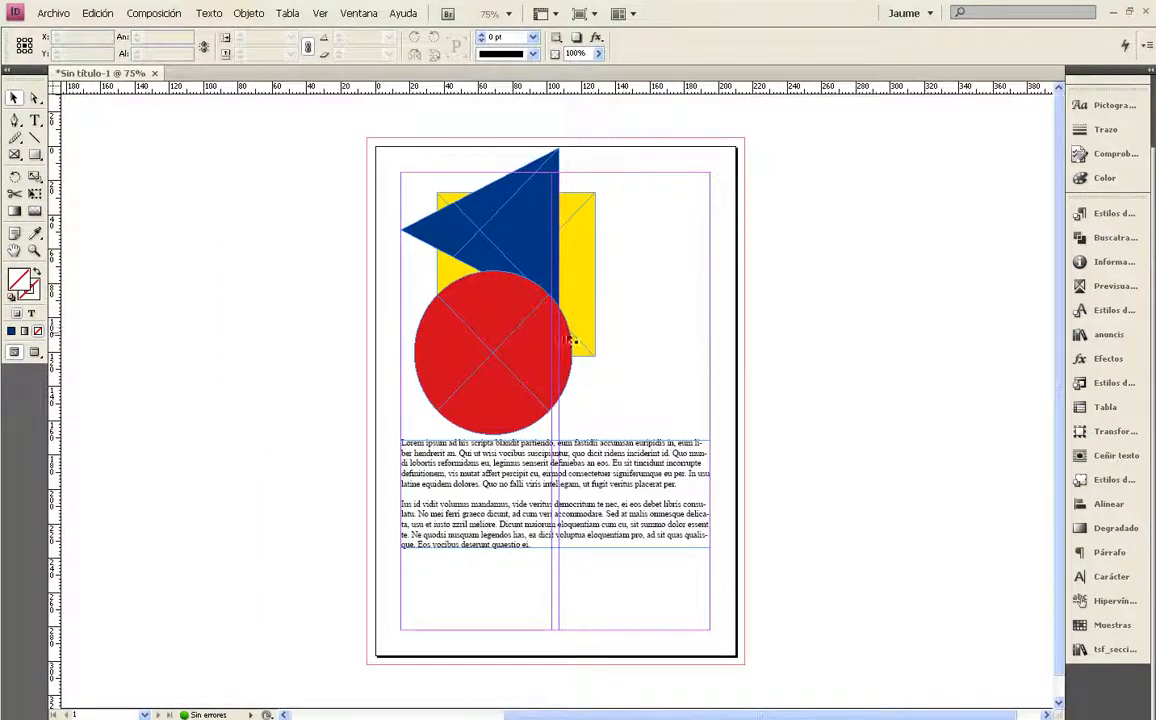
{"action": "left_click", "coordinate": [252, 15]}
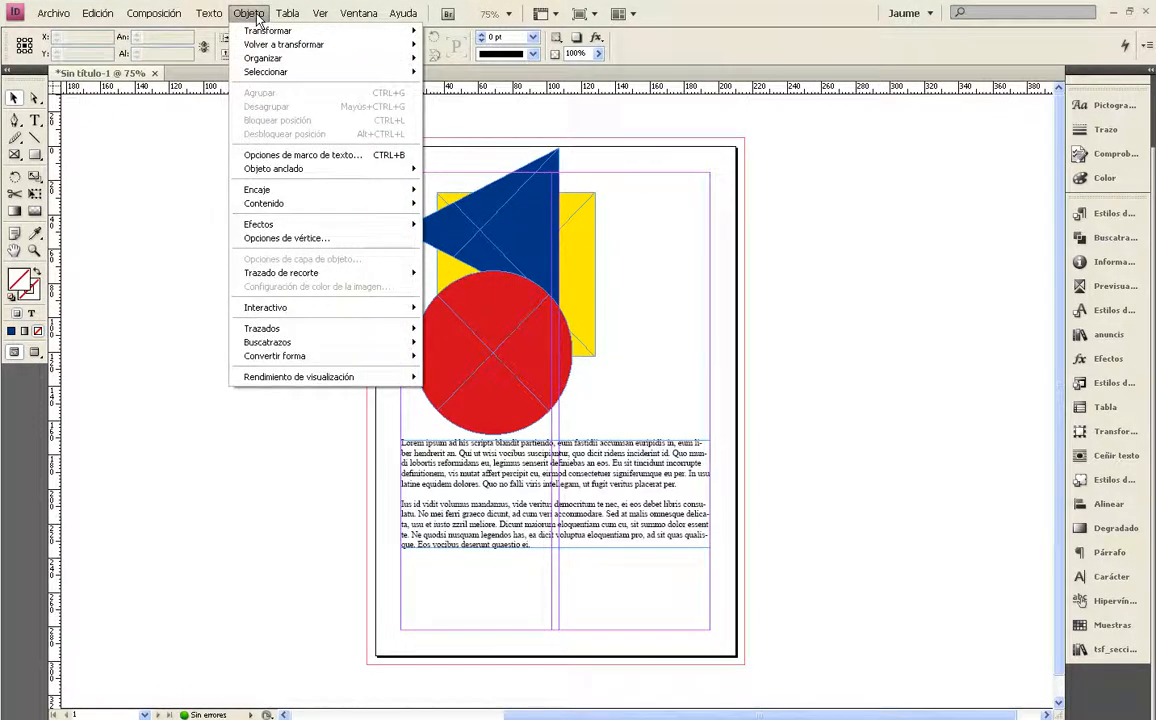
{"action": "left_click", "coordinate": [277, 448]}
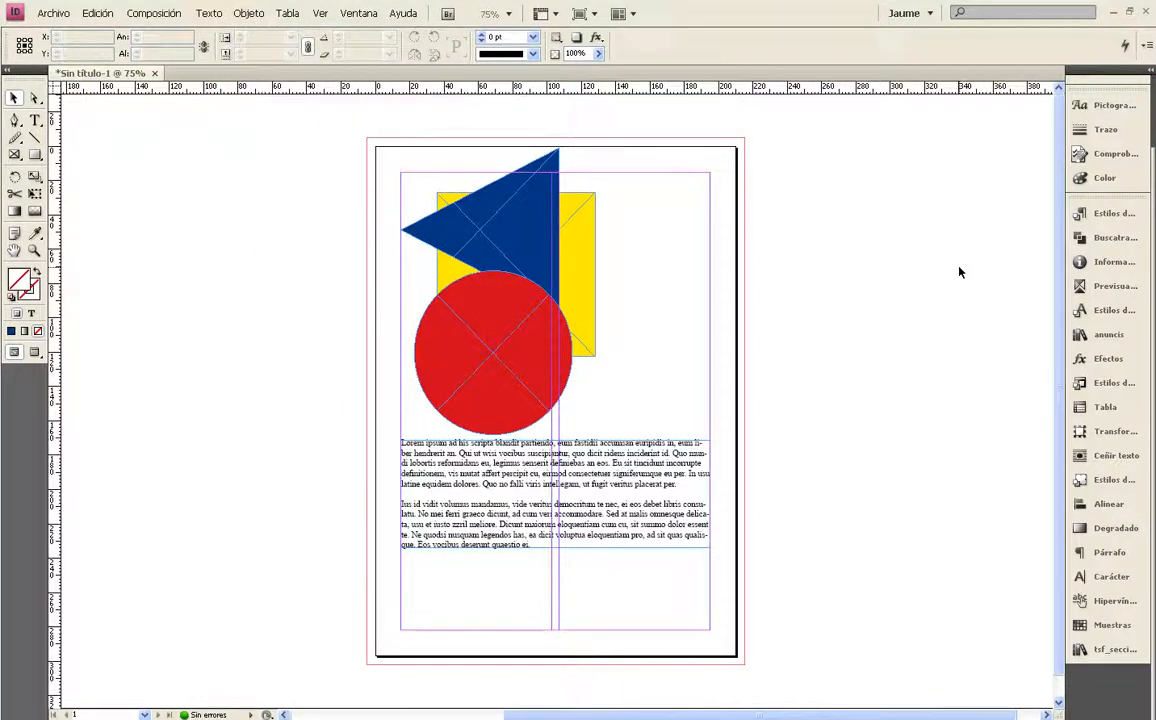